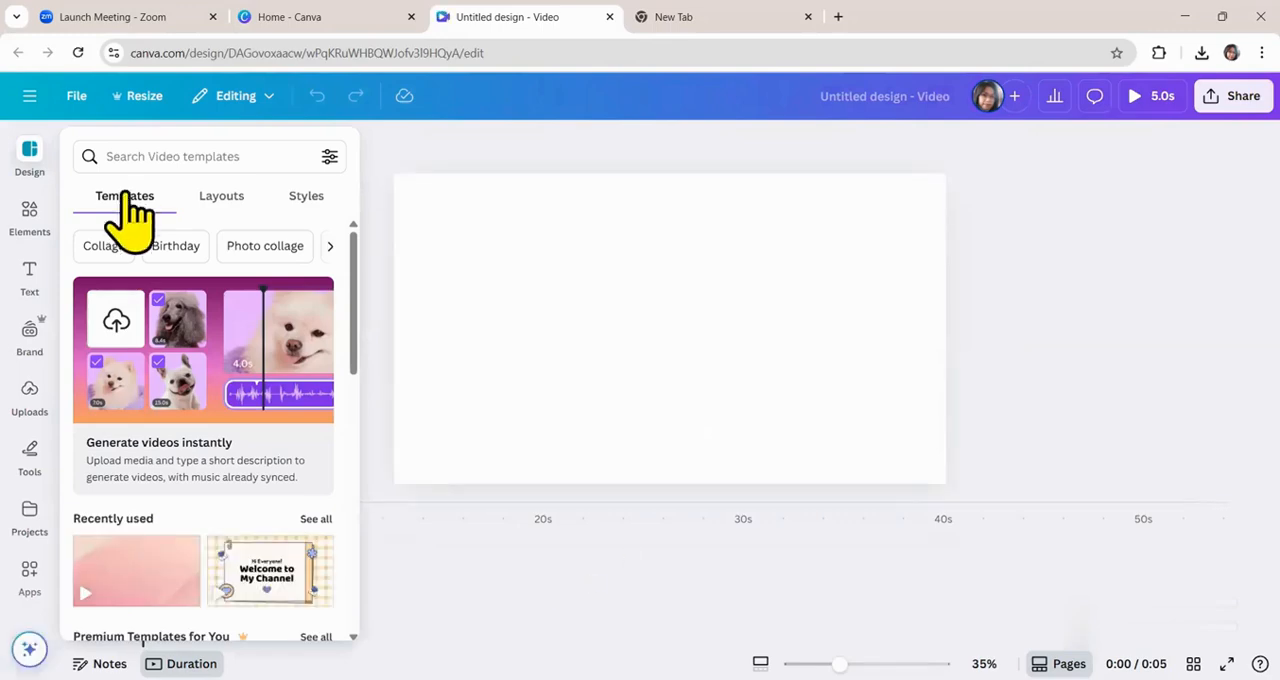
# Apply the recently used plain pink gradient video template as the page's background.
pyautogui.scroll(-3, 186, 534)
pyautogui.scroll(-10, 180, 530)
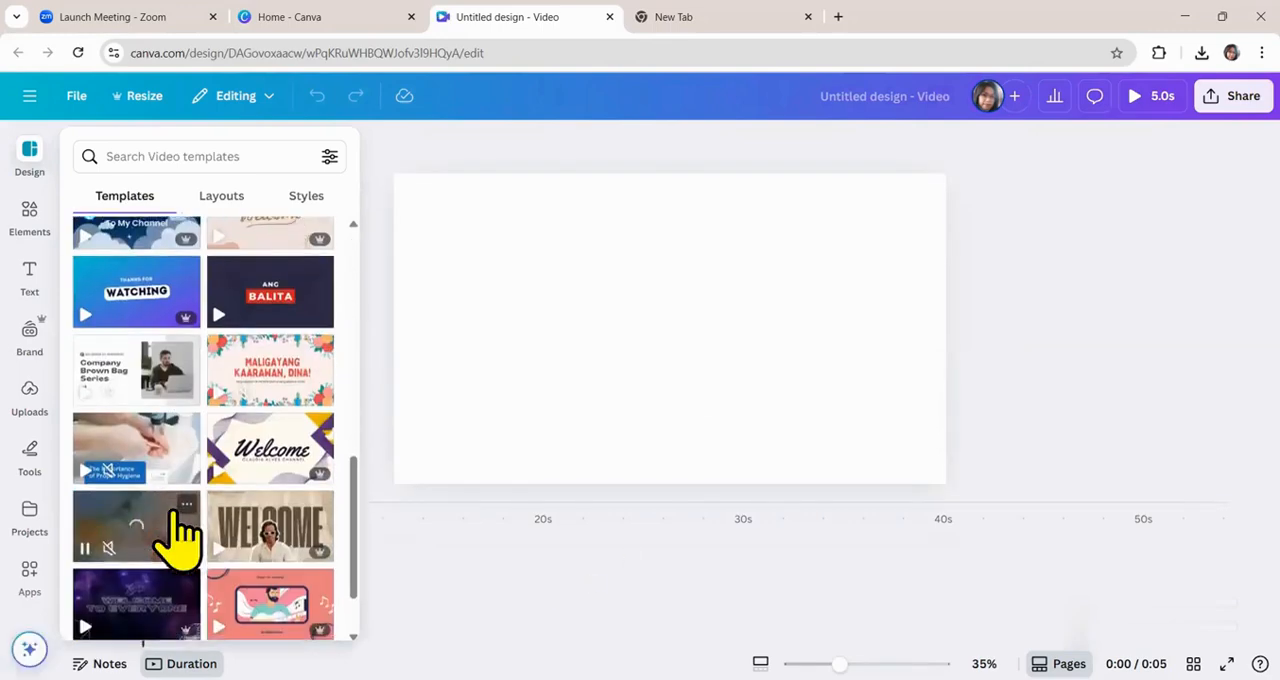
pyautogui.scroll(15, 215, 580)
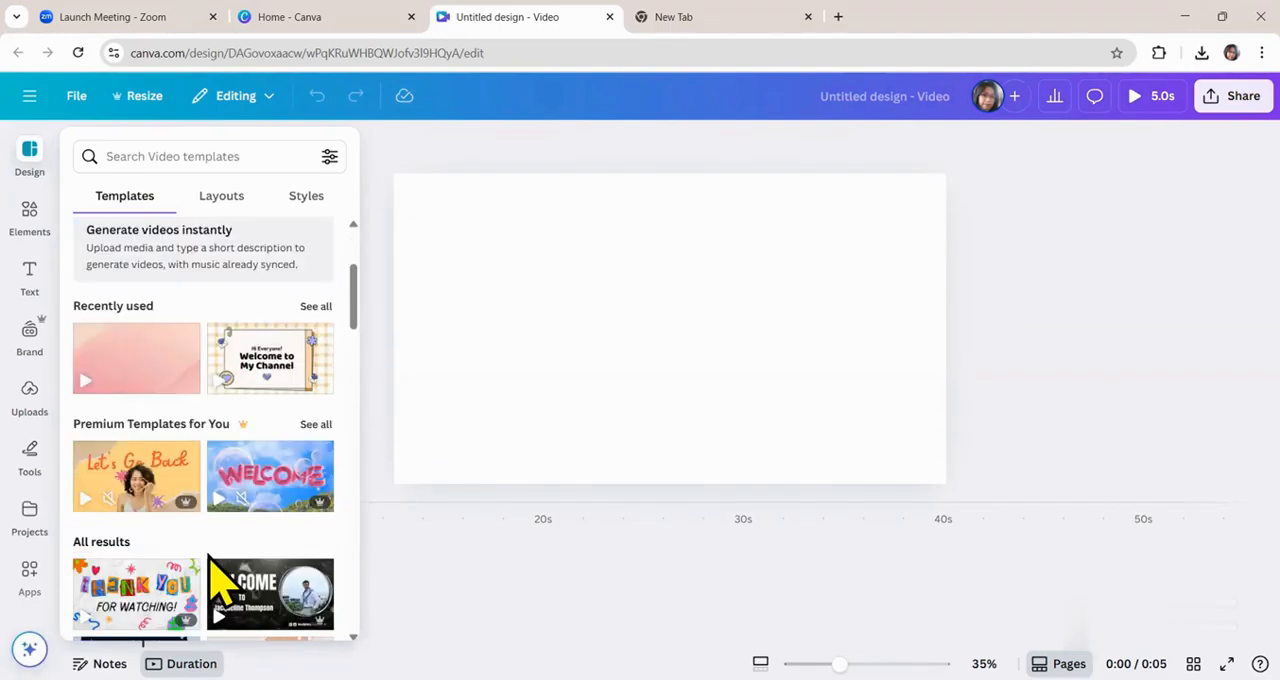
pyautogui.click(133, 378)
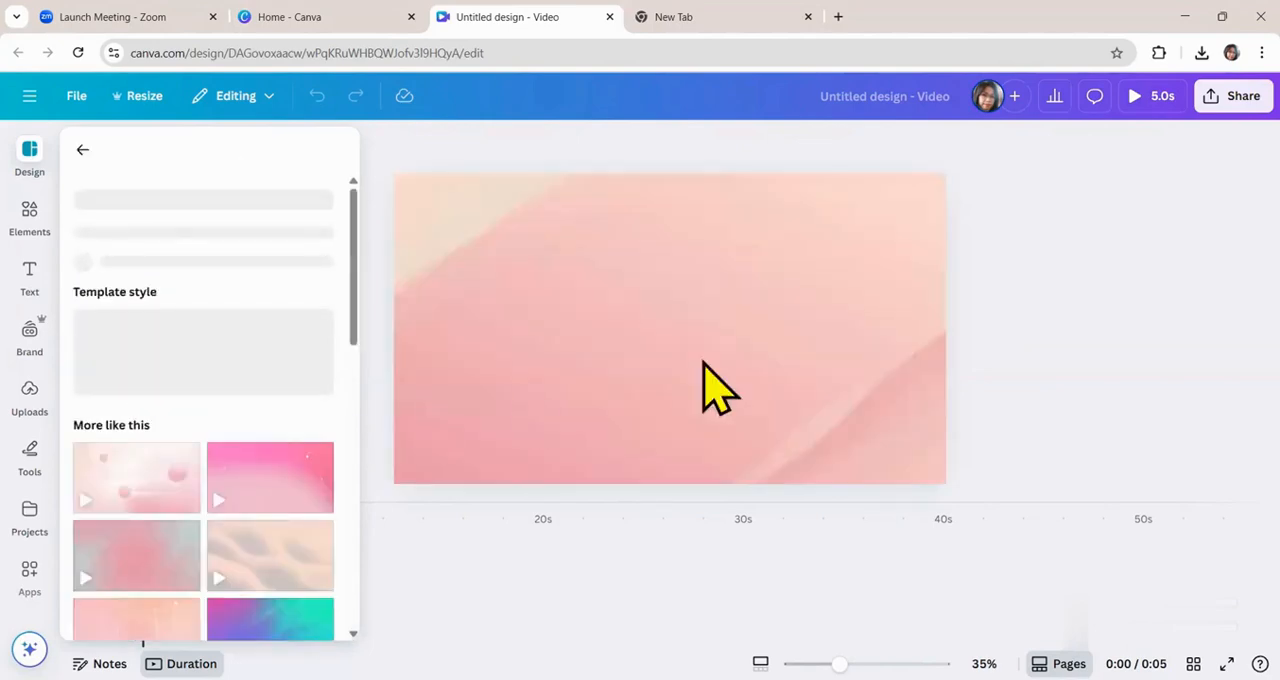
pyautogui.click(700, 370)
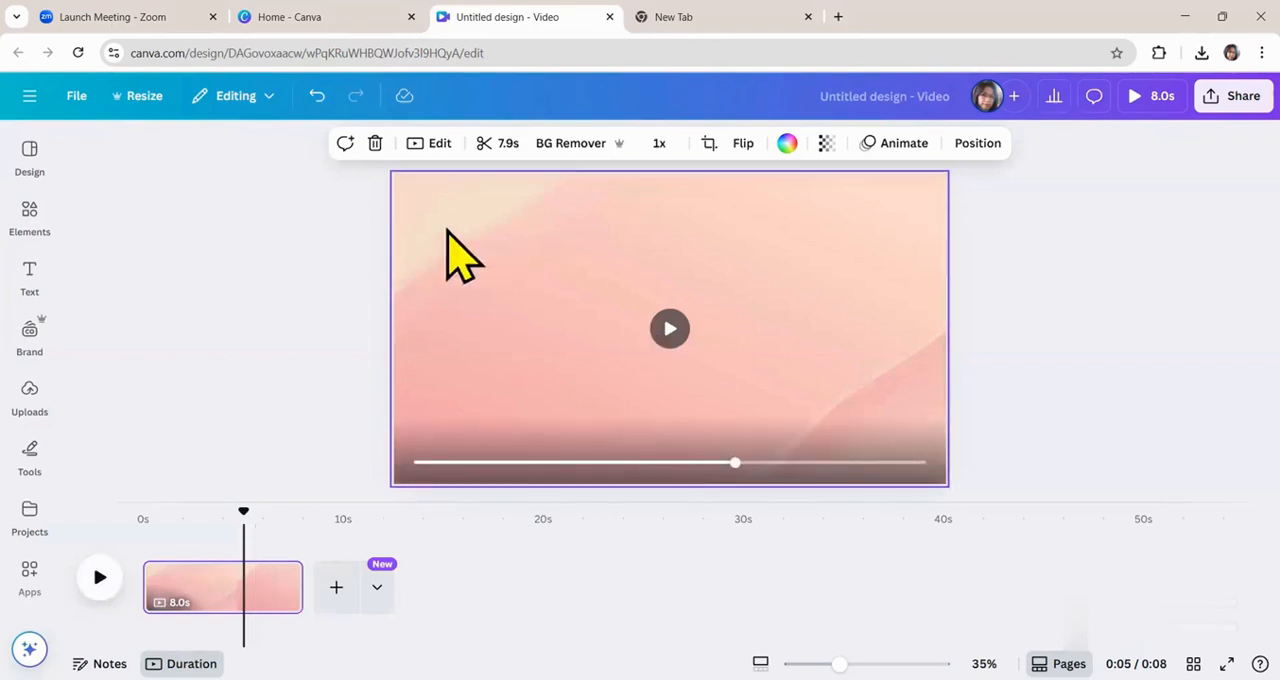
# Search the elements for "curves" and add the wavy line-mesh graphic to the page.
pyautogui.click(29, 220)
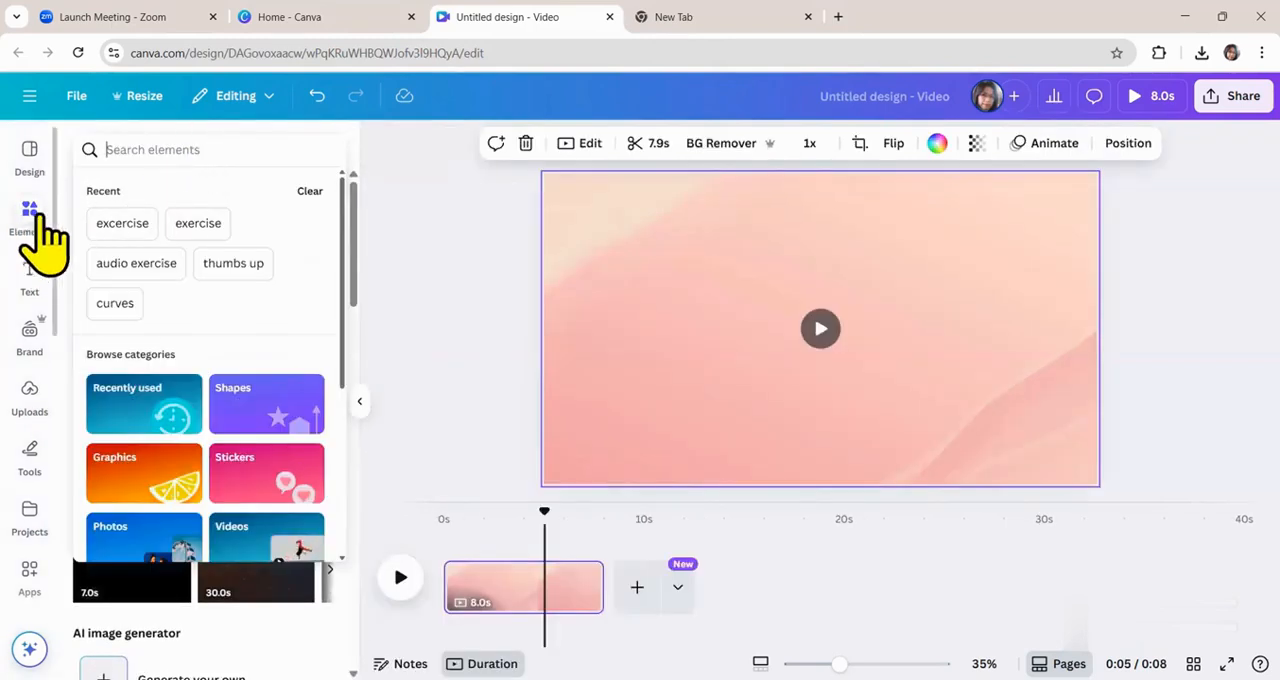
pyautogui.click(123, 149)
pyautogui.write('curves')
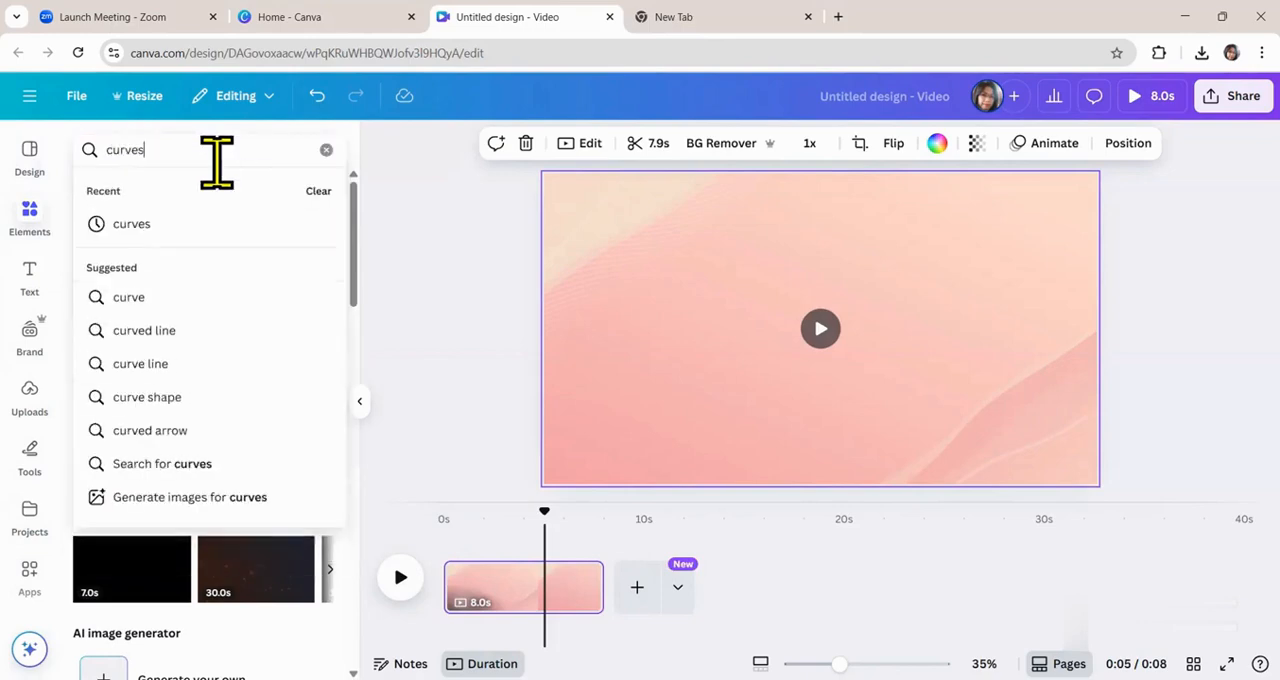
pyautogui.press('Return')
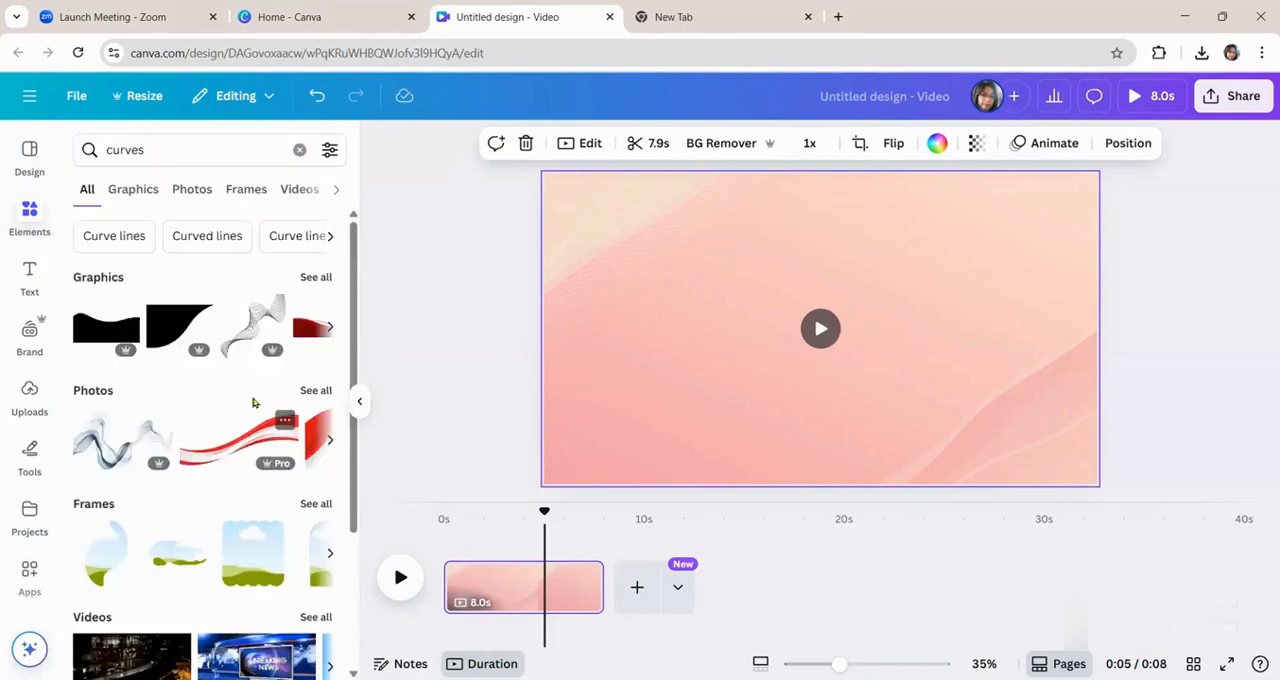
pyautogui.click(247, 340)
# Enlarge the wavy line graphic and place it partly over the edge of the page's upper-left corner.
pyautogui.moveTo(829, 371); pyautogui.dragTo(646, 311)
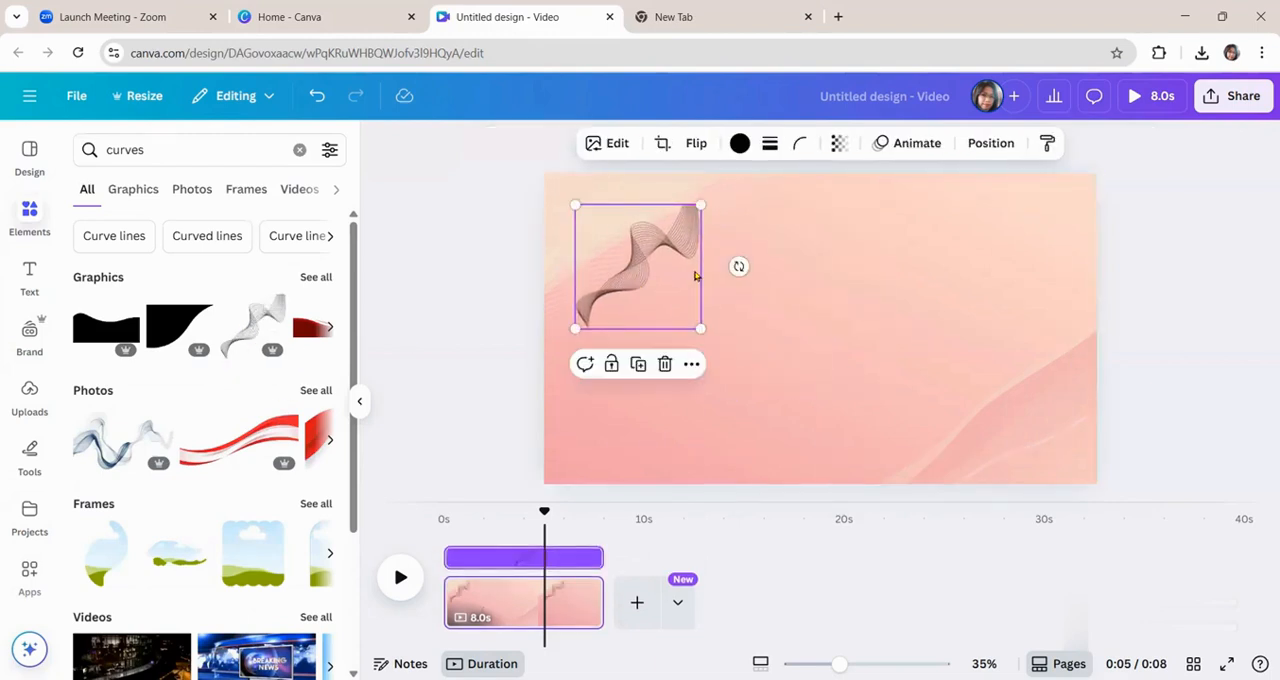
pyautogui.moveTo(731, 190); pyautogui.dragTo(805, 110)
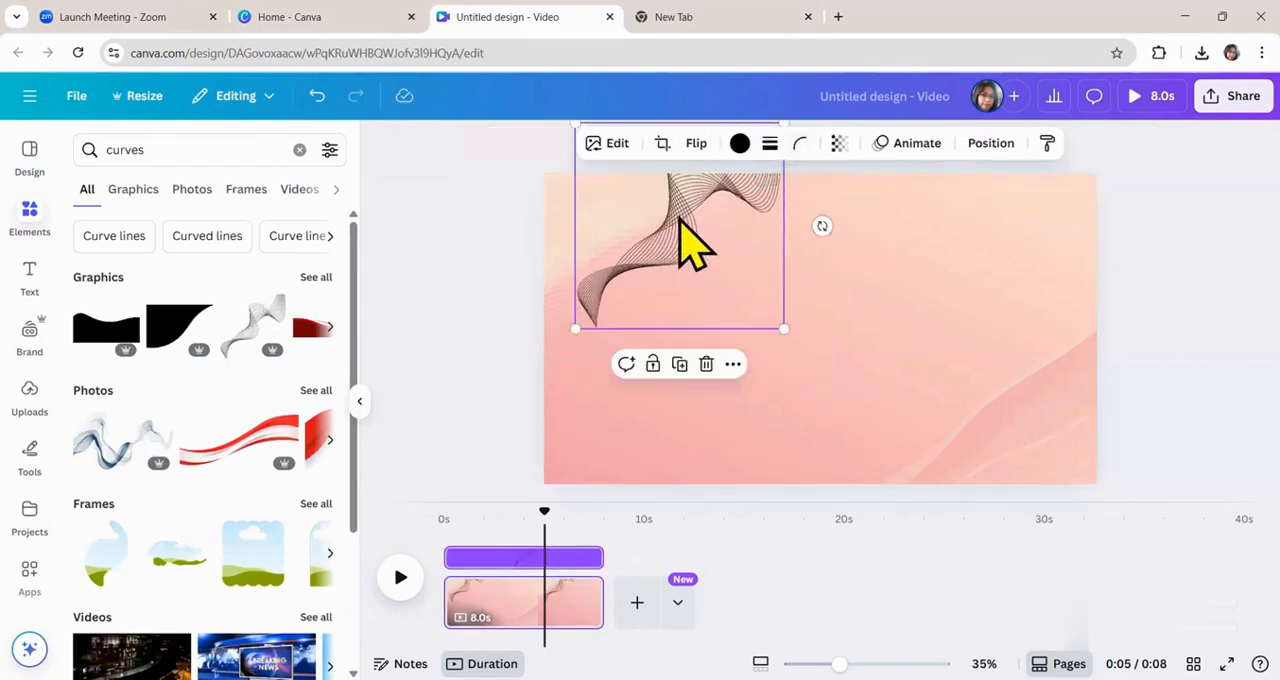
pyautogui.moveTo(677, 220); pyautogui.dragTo(603, 250)
# Recolour the wavy graphic coral red and place a copy of it in the page's lower-right corner.
pyautogui.click(737, 143)
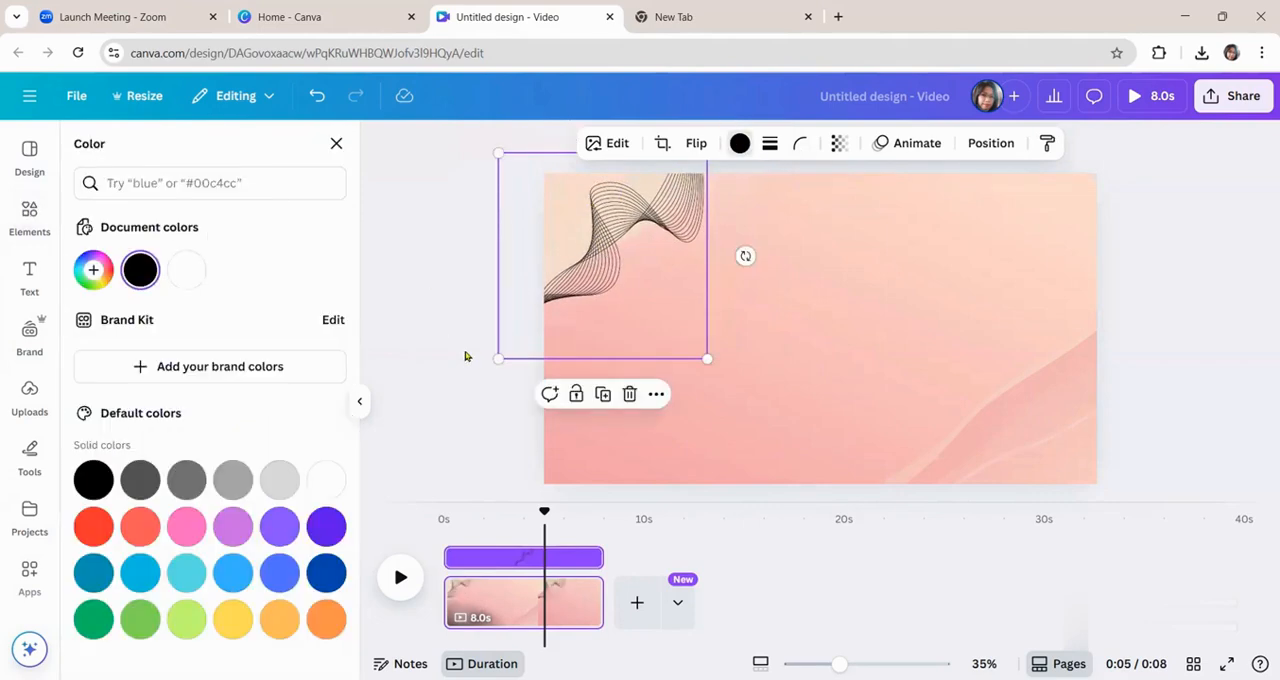
pyautogui.click(142, 528)
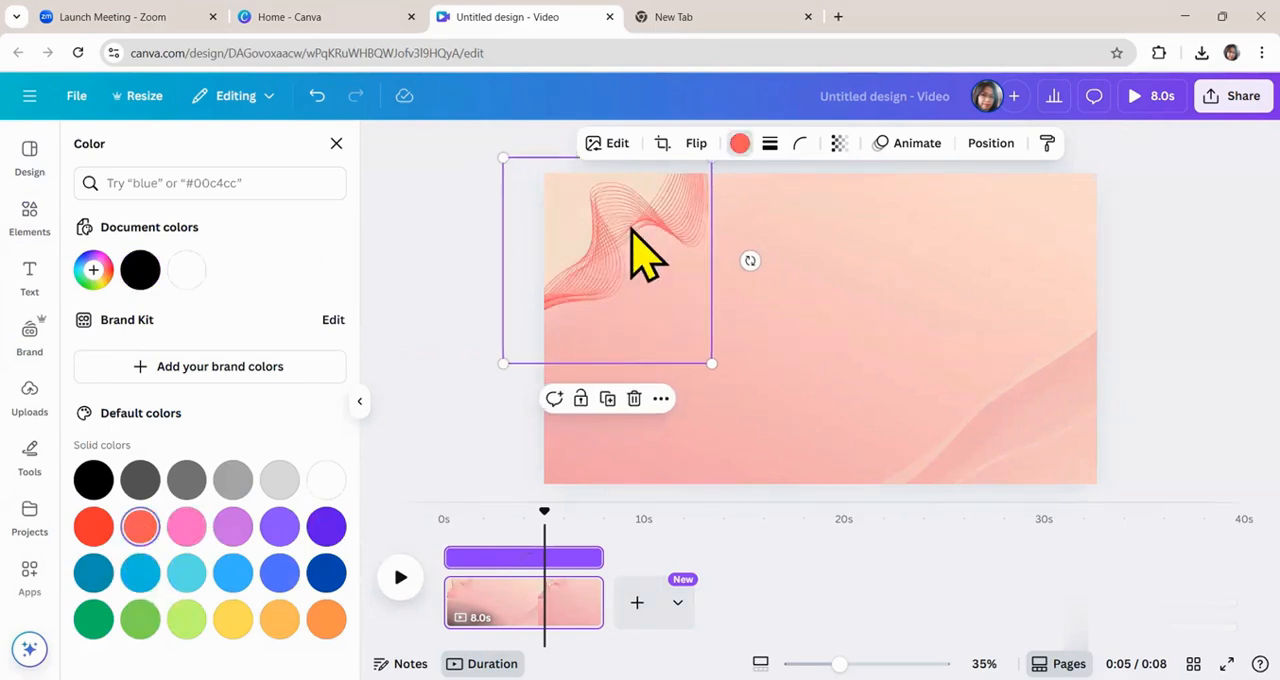
pyautogui.moveTo(631, 234); pyautogui.dragTo(1065, 399)
pyautogui.click(433, 368)
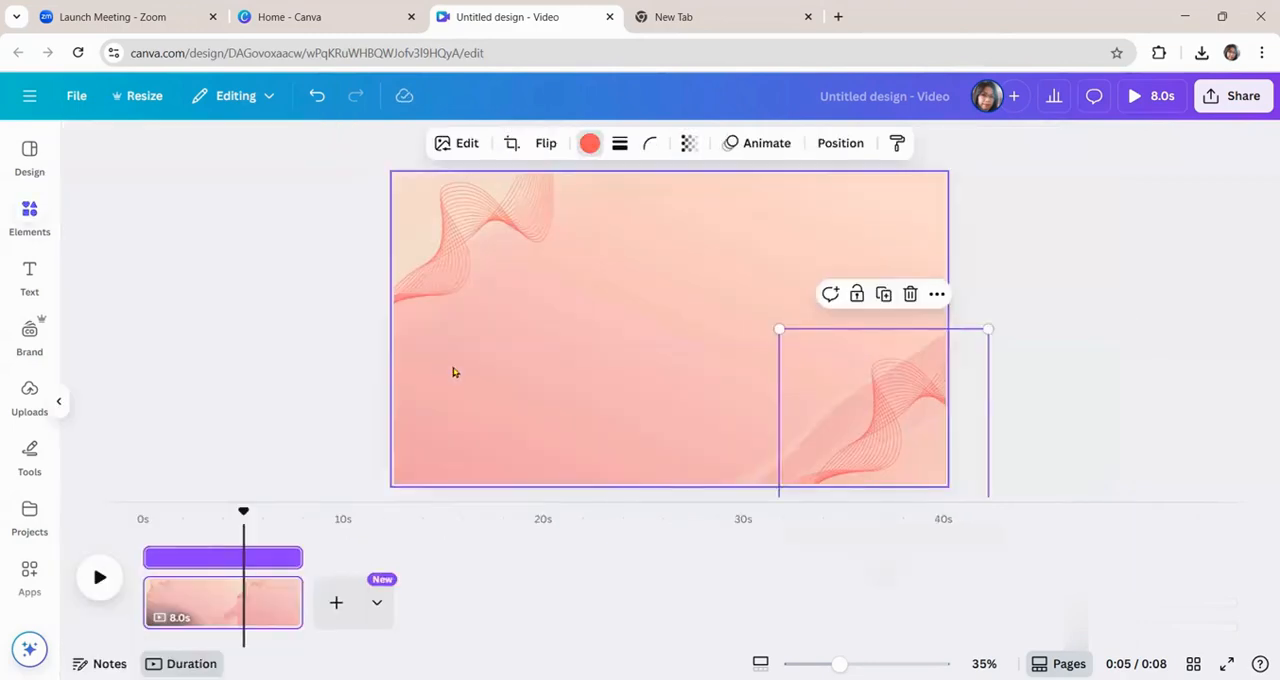
# Shorten the page's duration in the timeline to 1.0 s.
pyautogui.moveTo(597, 587); pyautogui.dragTo(481, 587)
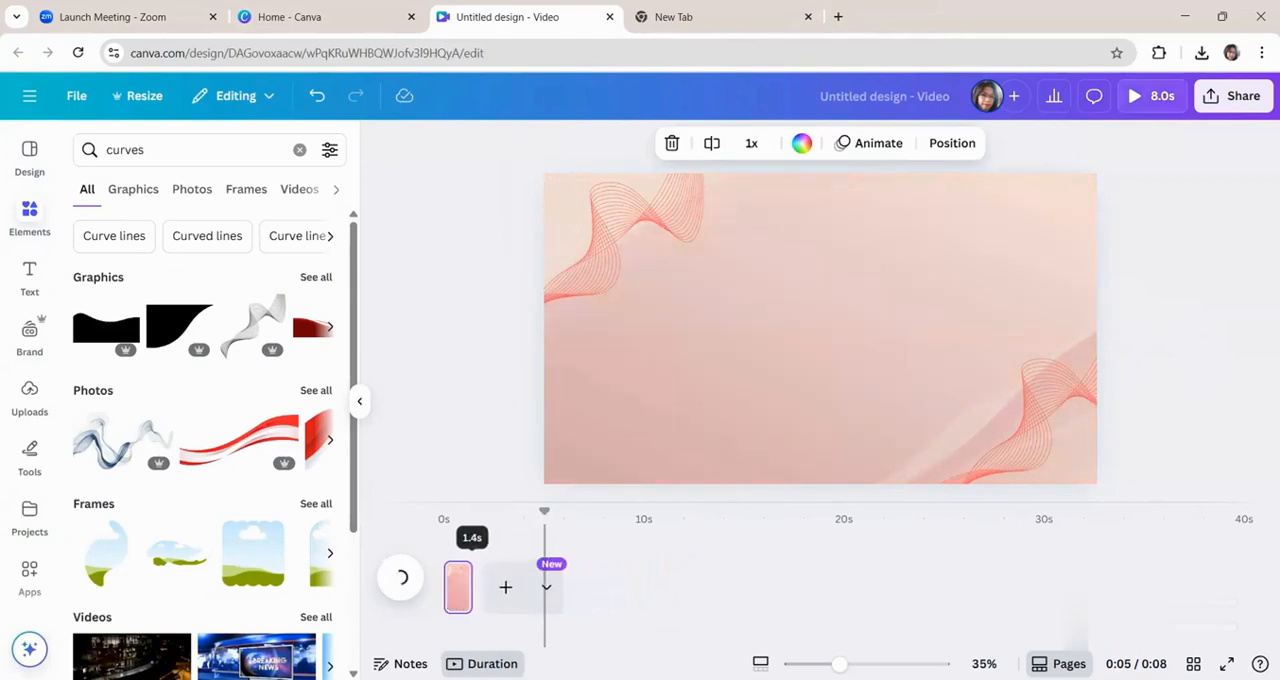
pyautogui.moveTo(466, 587); pyautogui.dragTo(464, 587)
pyautogui.click(1187, 306)
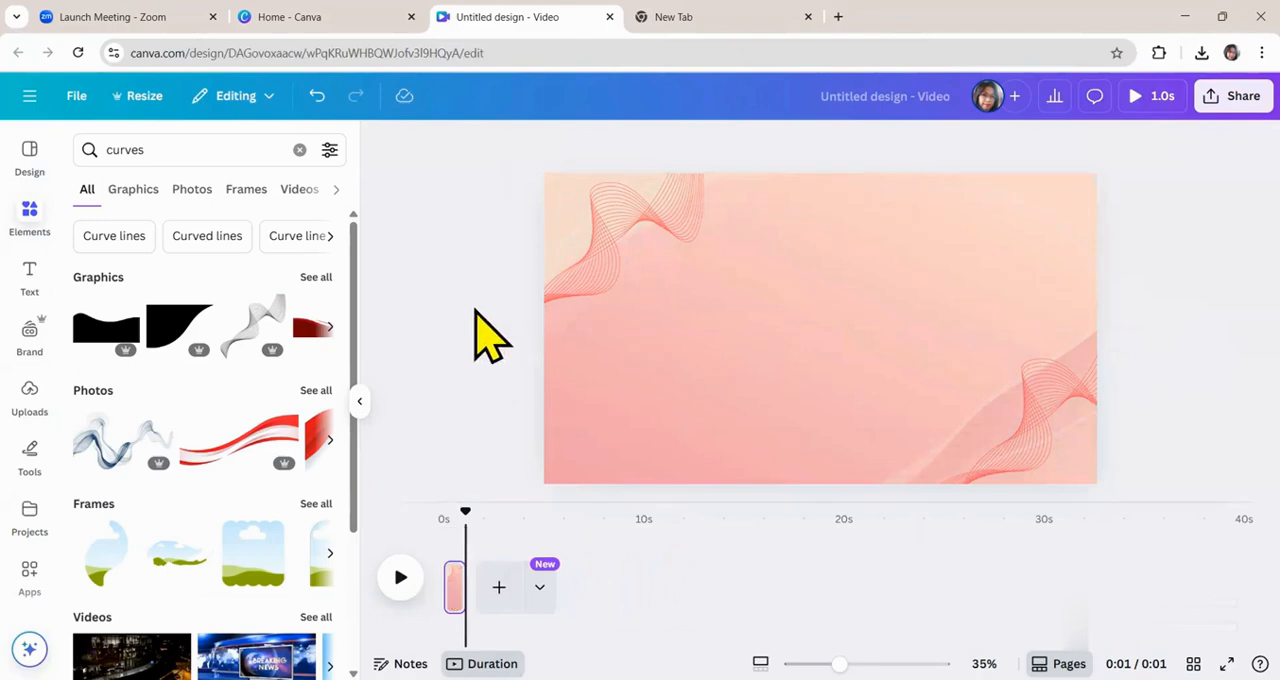
# Add a bold heading to the page reading "Neurofitness Exercise" on two lines.
pyautogui.click(30, 272)
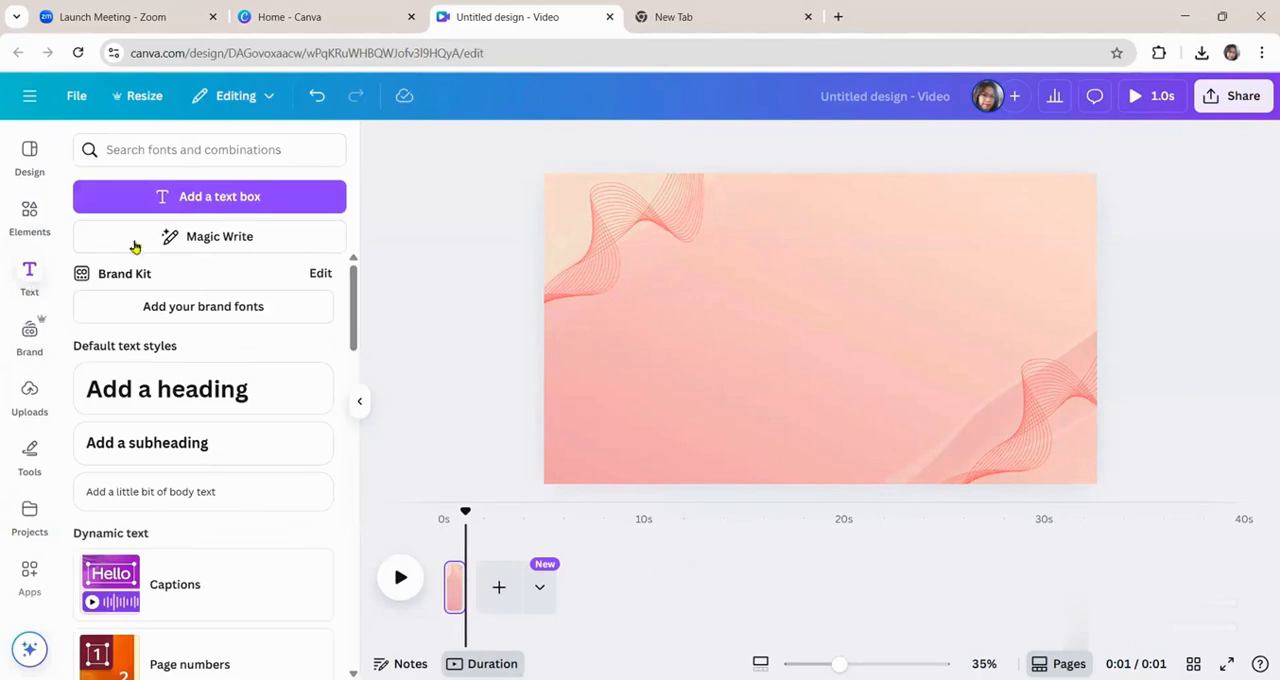
pyautogui.scroll(-8, 165, 475)
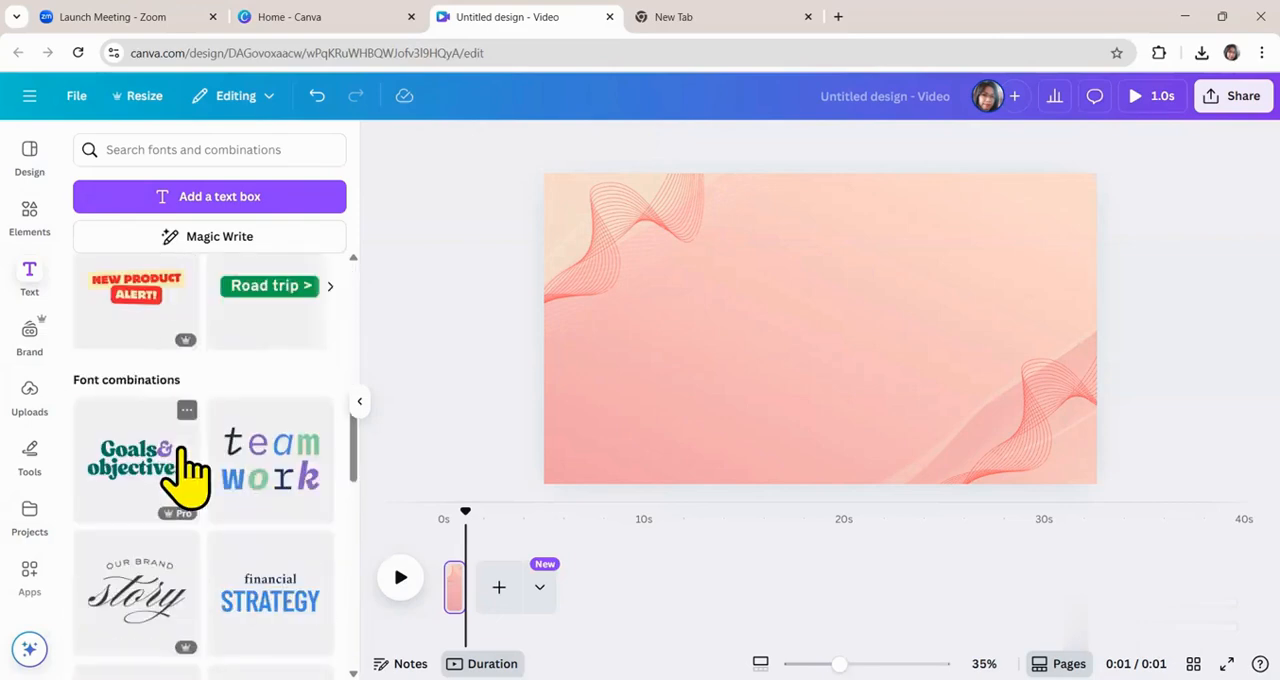
pyautogui.scroll(8, 190, 470)
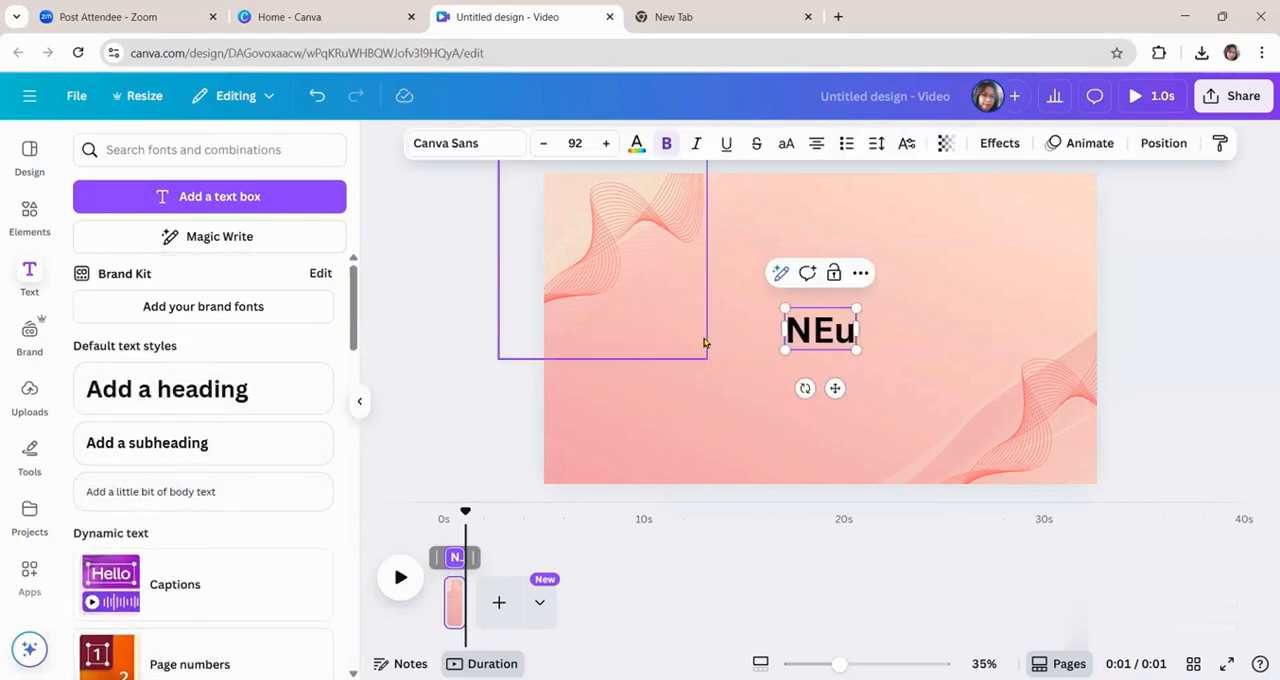
pyautogui.write('rofit')
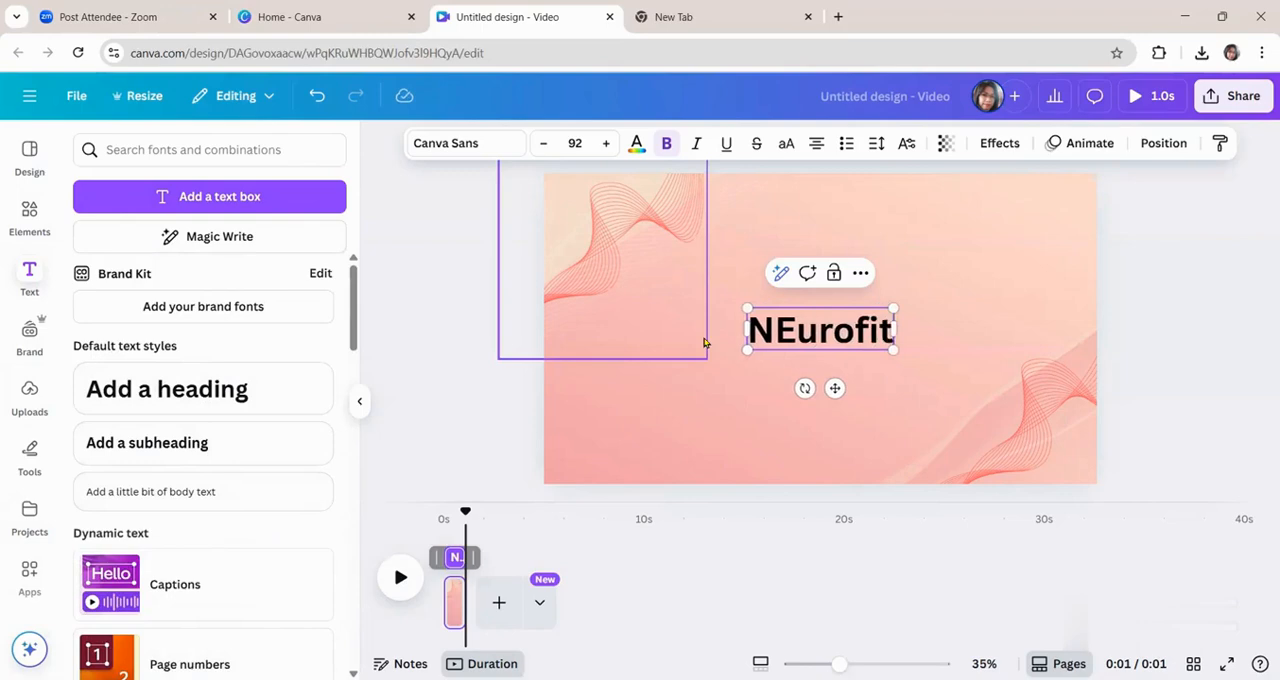
pyautogui.write('ness')
pyautogui.click(766, 337)
pyautogui.press('BackSpace')
pyautogui.write('e')
pyautogui.click(927, 345)
pyautogui.press('Return')
pyautogui.write('Exerci')
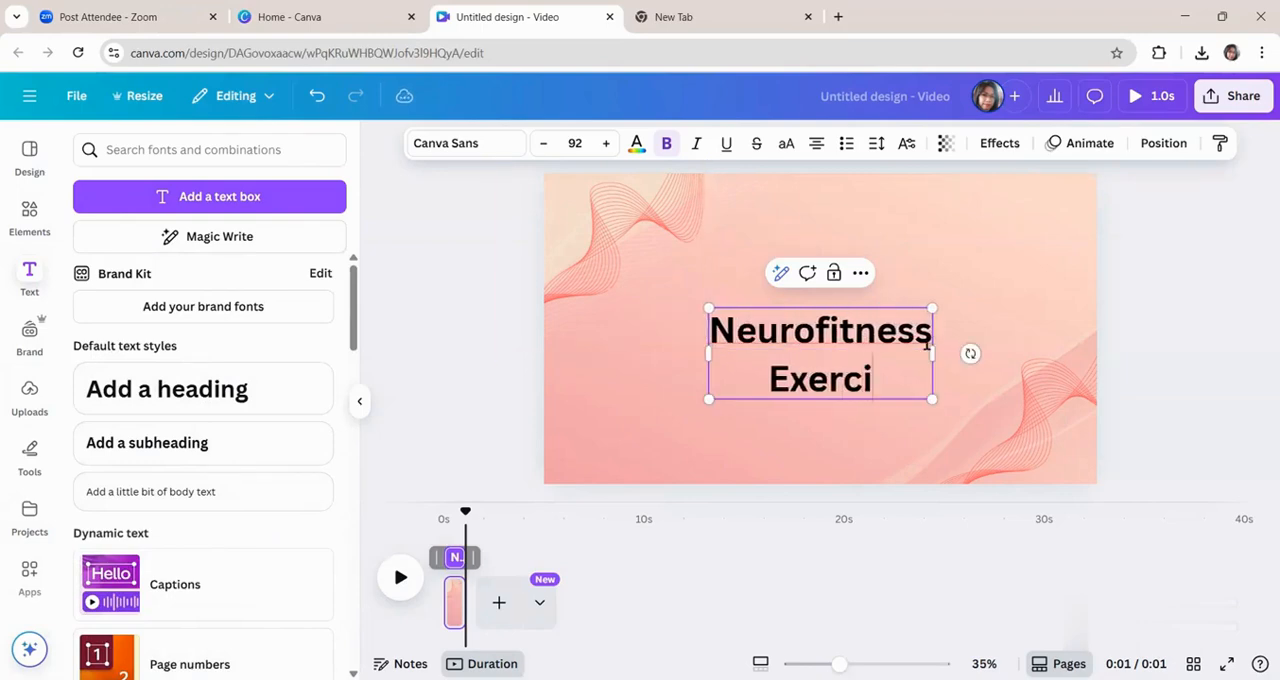
pyautogui.write('se')
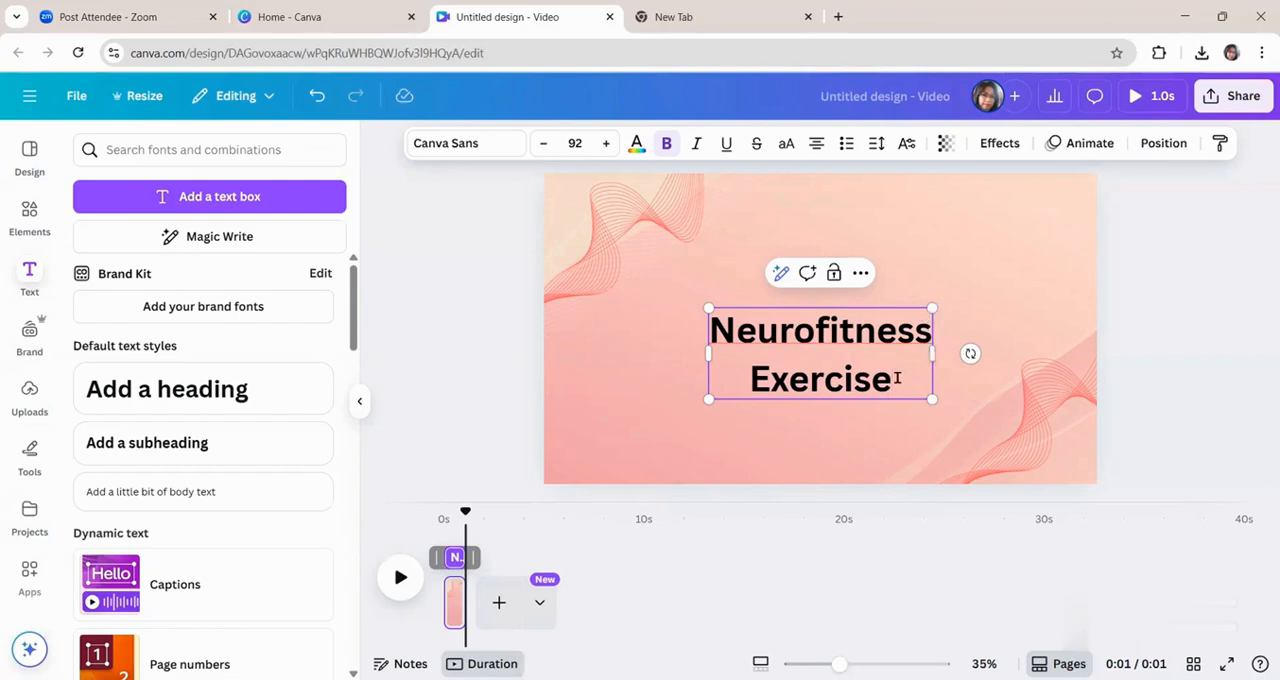
# Enlarge the "Neurofitness Exercise" heading to a font size of about 132 and centre it on the page.
pyautogui.hotkey('ctrl', 'a')
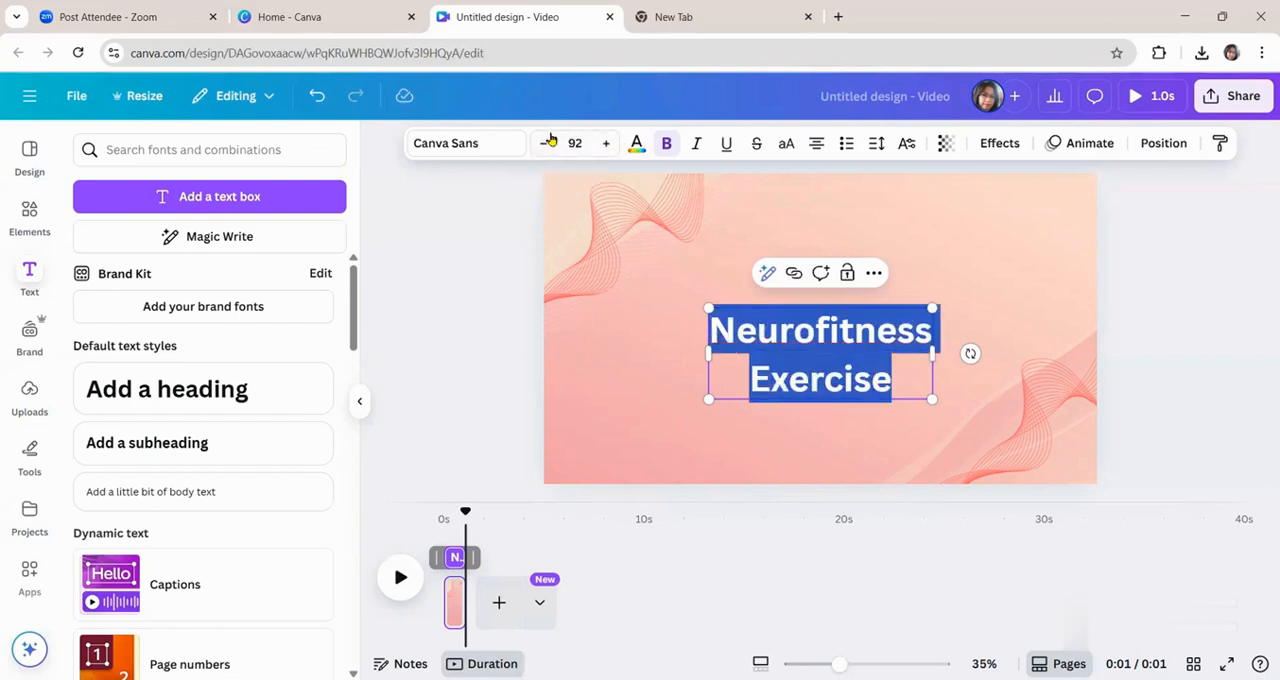
pyautogui.click(545, 147)
pyautogui.click(606, 146)
pyautogui.click(606, 146)
pyautogui.click(606, 146)
pyautogui.click(606, 146)
pyautogui.click(606, 146)
pyautogui.click(606, 146)
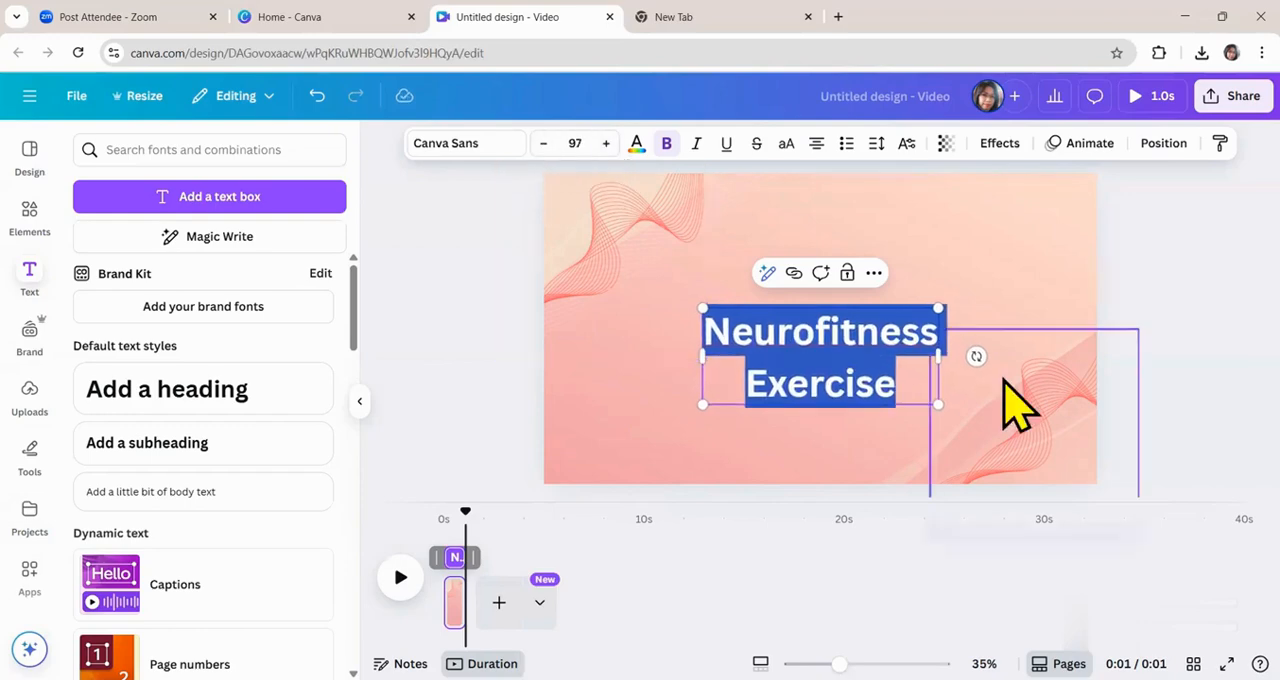
pyautogui.click(1035, 290)
pyautogui.click(860, 358)
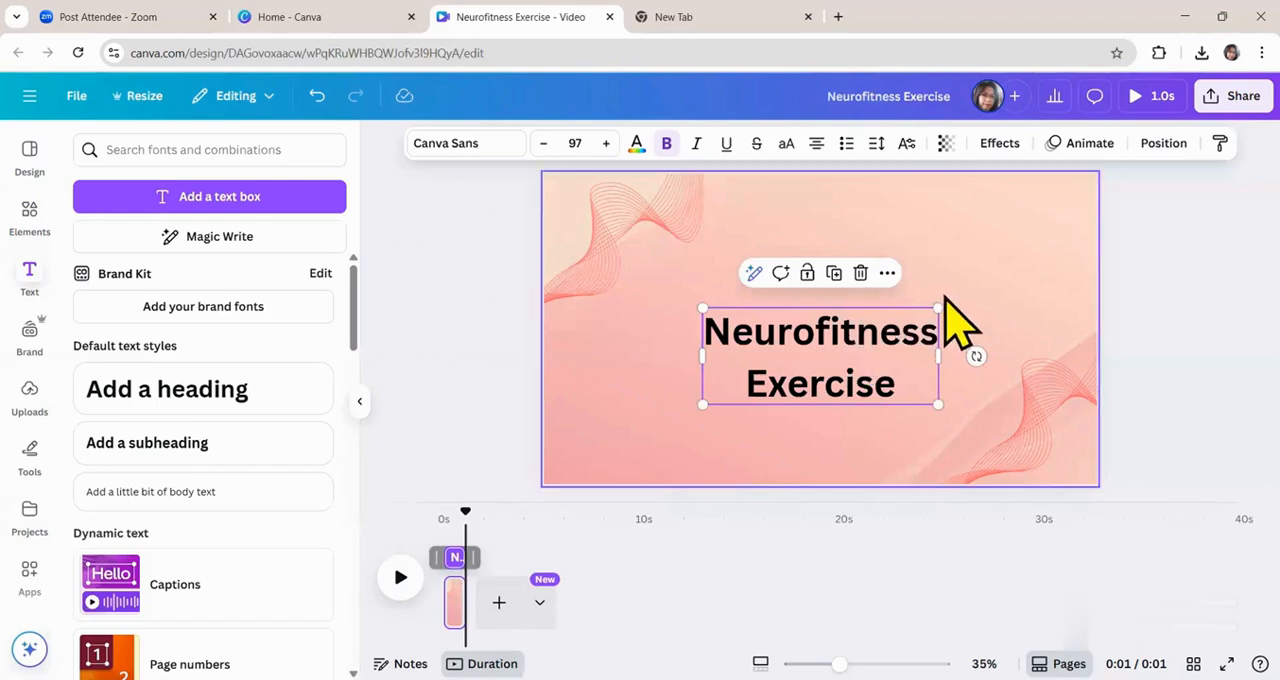
pyautogui.moveTo(939, 308); pyautogui.dragTo(982, 272)
pyautogui.moveTo(846, 313); pyautogui.dragTo(842, 302)
# Duplicate the title page and replace the heading on the copy with "3".
pyautogui.click(451, 602)
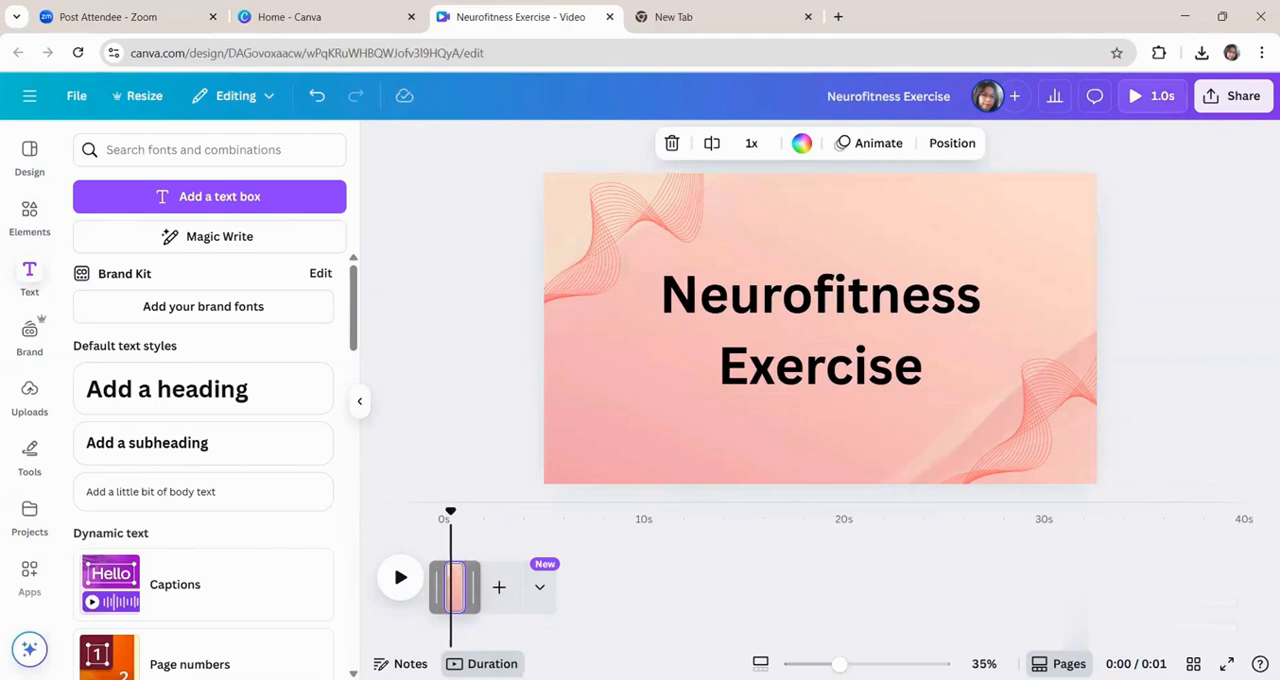
pyautogui.hotkey('ctrl', 'd')
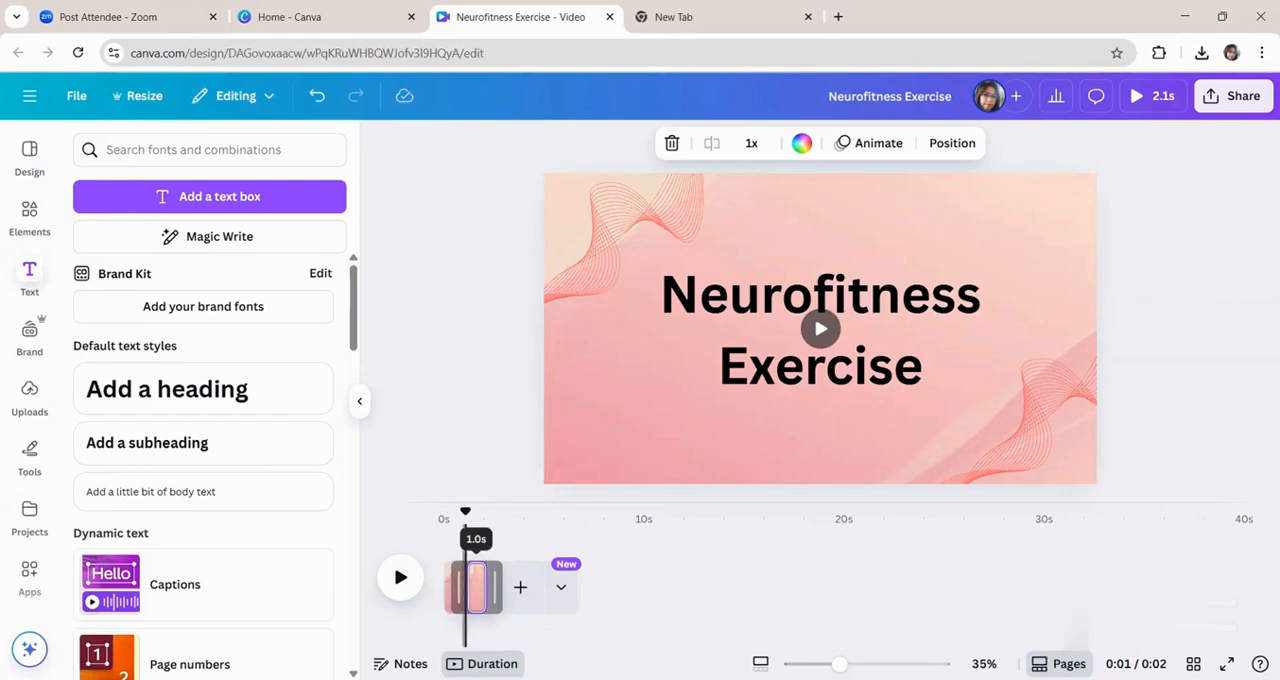
pyautogui.click(876, 322)
pyautogui.click(870, 298)
pyautogui.click(867, 292)
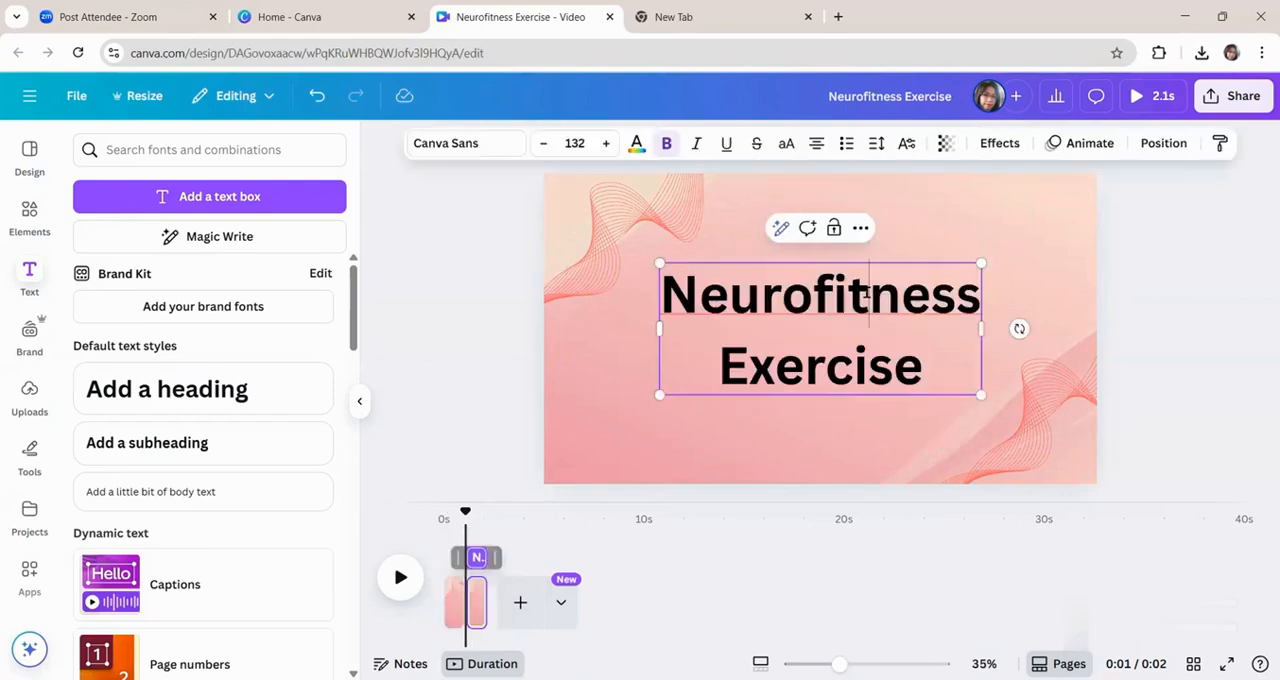
pyautogui.hotkey('ctrl', 'a')
pyautogui.press('BackSpace')
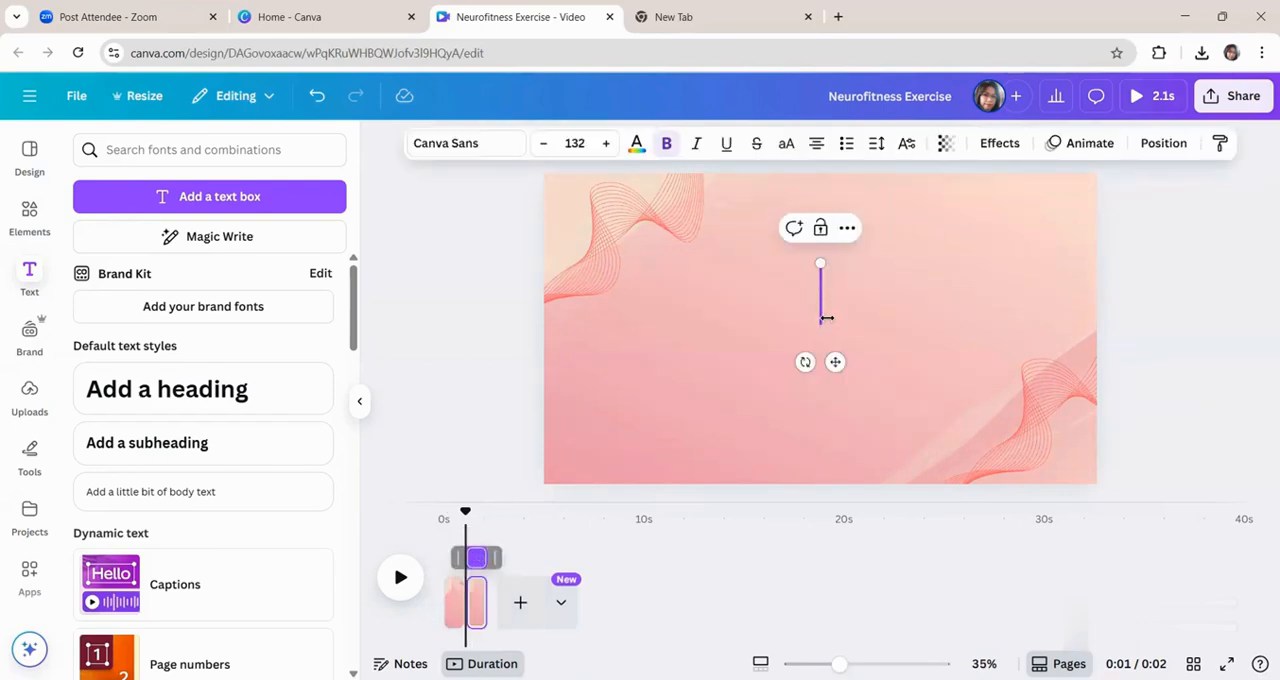
pyautogui.write('3')
# Enlarge the "3" to a font size of about 299 and move it to the middle of the page.
pyautogui.hotkey('ctrl', 'a')
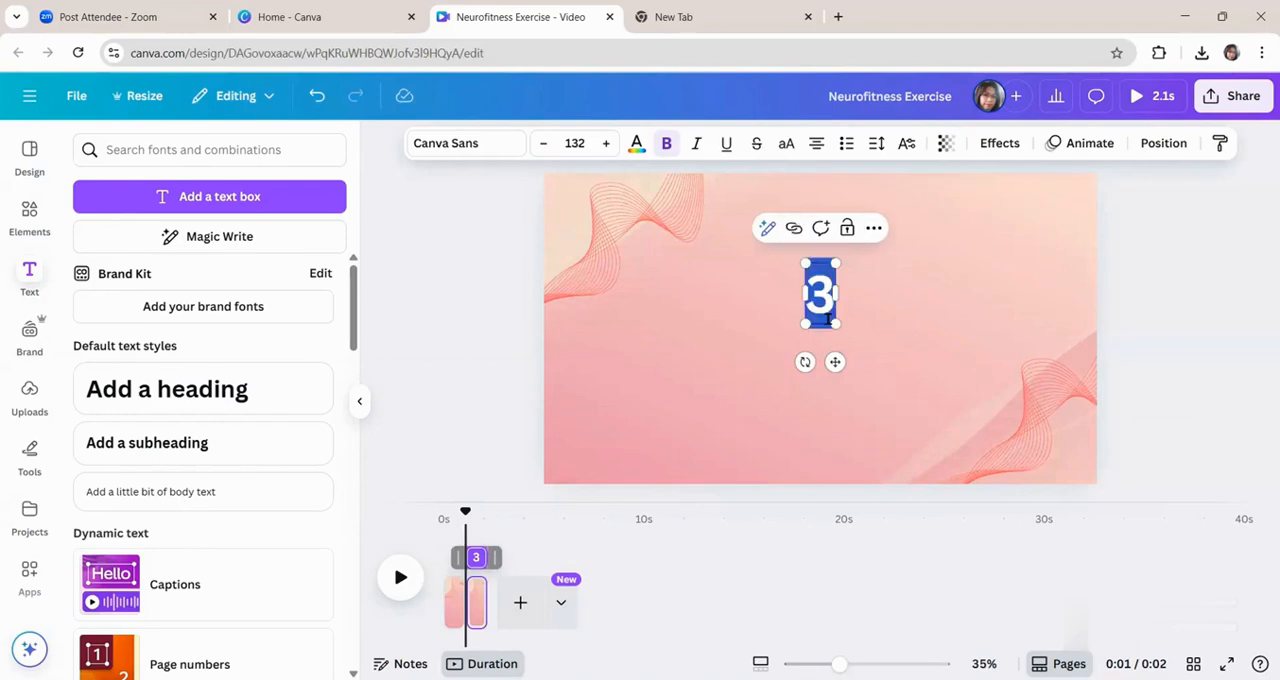
pyautogui.moveTo(836, 263); pyautogui.dragTo(869, 194)
pyautogui.moveTo(835, 309); pyautogui.dragTo(826, 378)
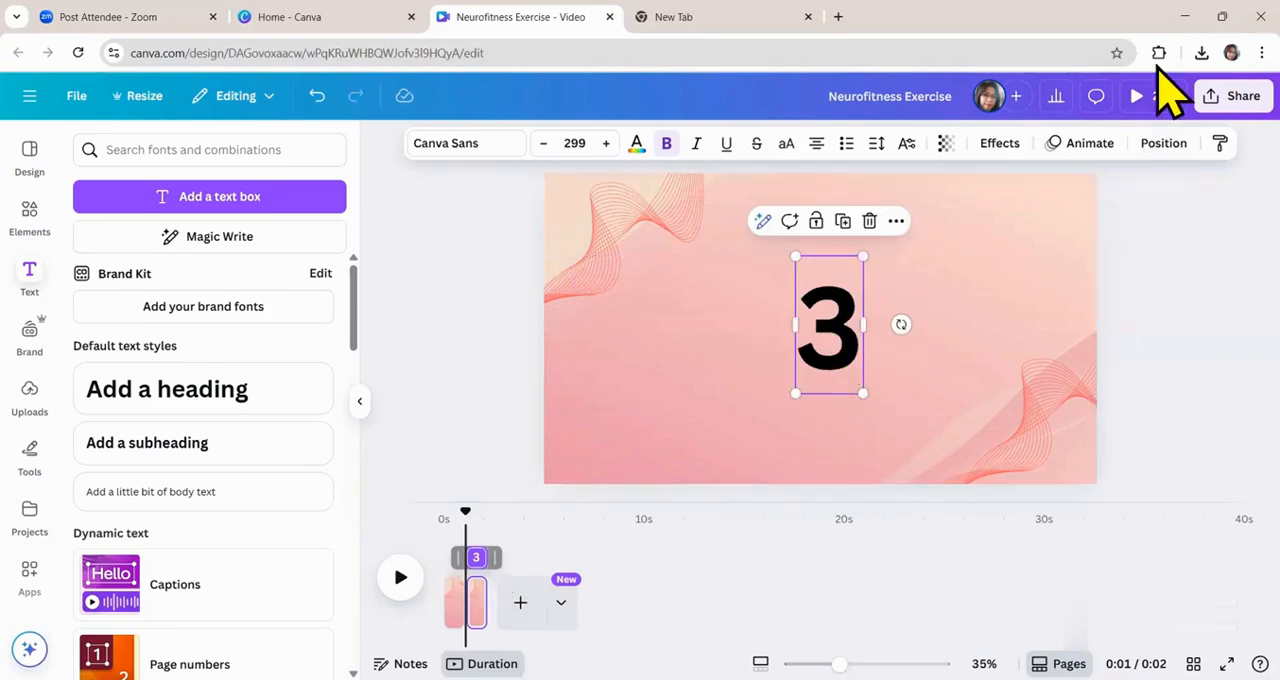
# Apply the Breathe animation to the "3" and raise its scale to roughly four fifths of the range.
pyautogui.click(1088, 143)
pyautogui.scroll(-3, 200, 509)
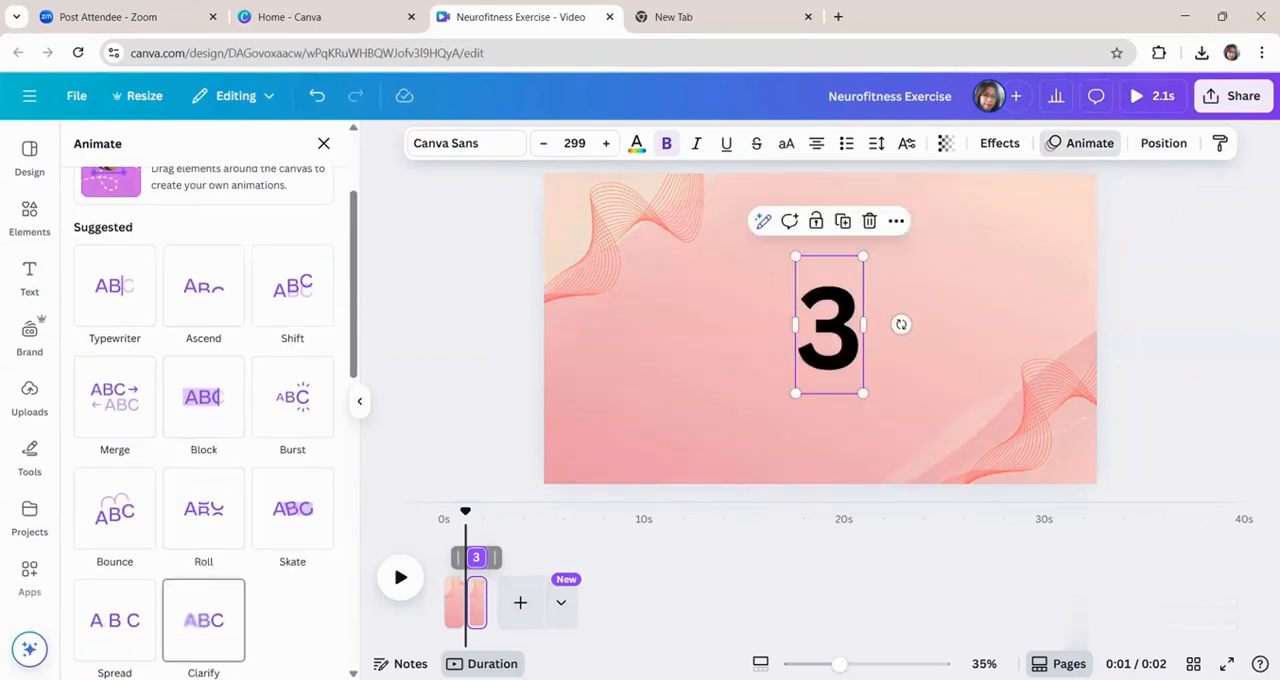
pyautogui.scroll(-5, 215, 260)
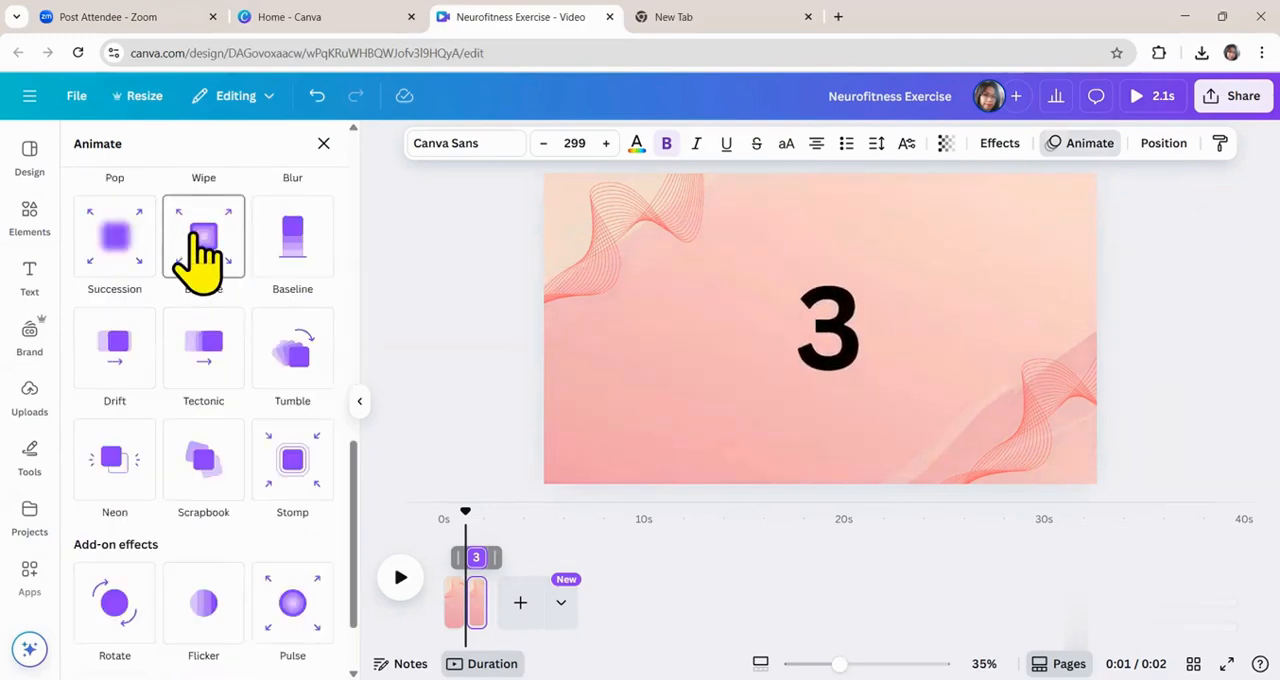
pyautogui.click(203, 235)
pyautogui.click(117, 361)
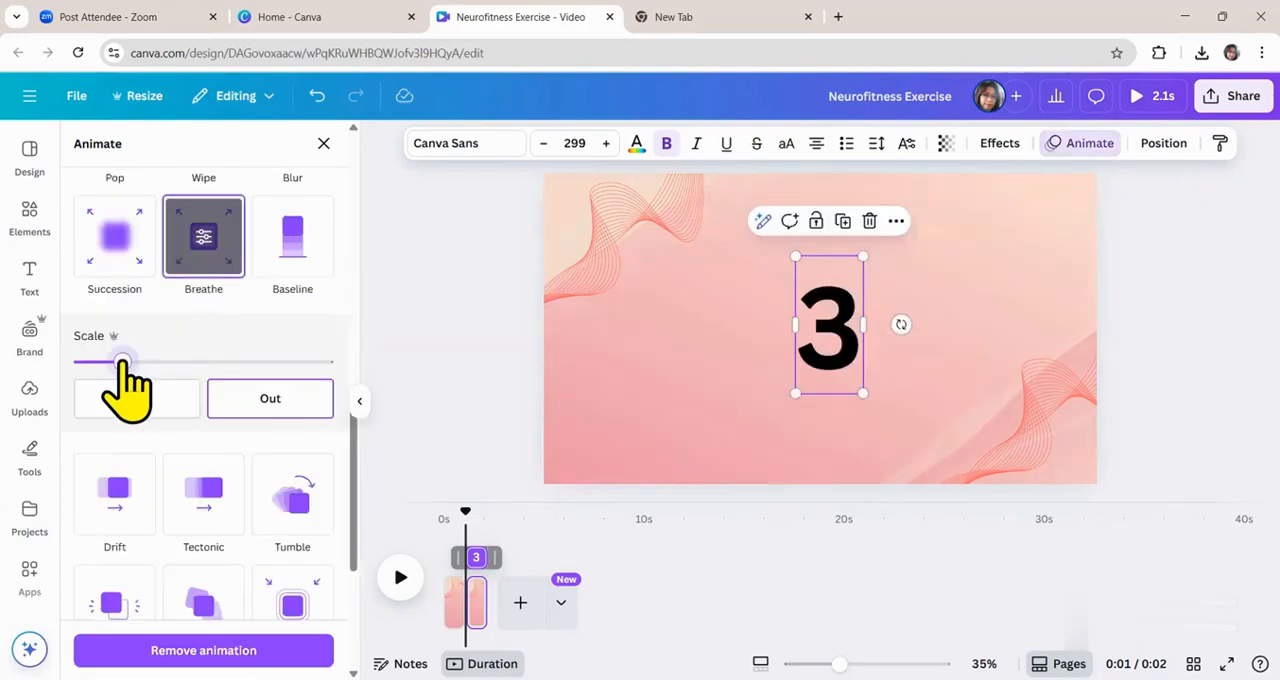
pyautogui.moveTo(117, 361); pyautogui.dragTo(288, 361)
# Duplicate the "3" page and change the number on the copy to "2".
pyautogui.click(477, 613)
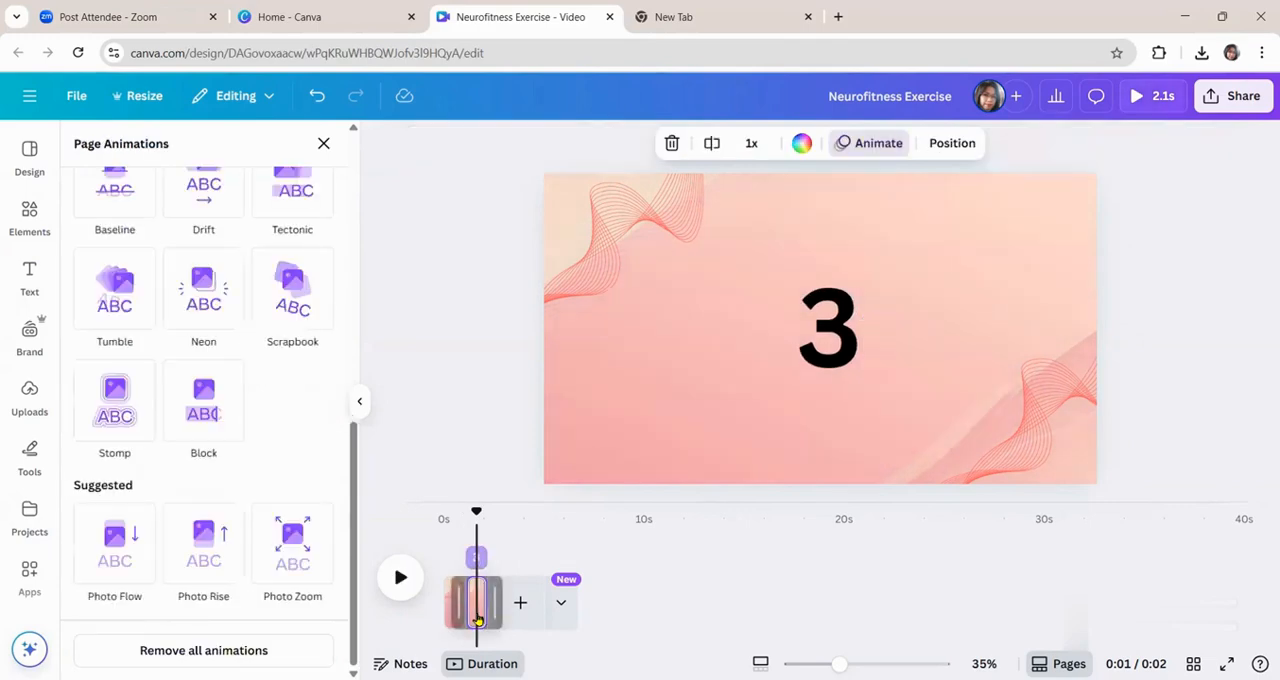
pyautogui.hotkey('ctrl', 'd')
pyautogui.click(849, 362)
pyautogui.doubleClick(847, 357)
pyautogui.write('2')
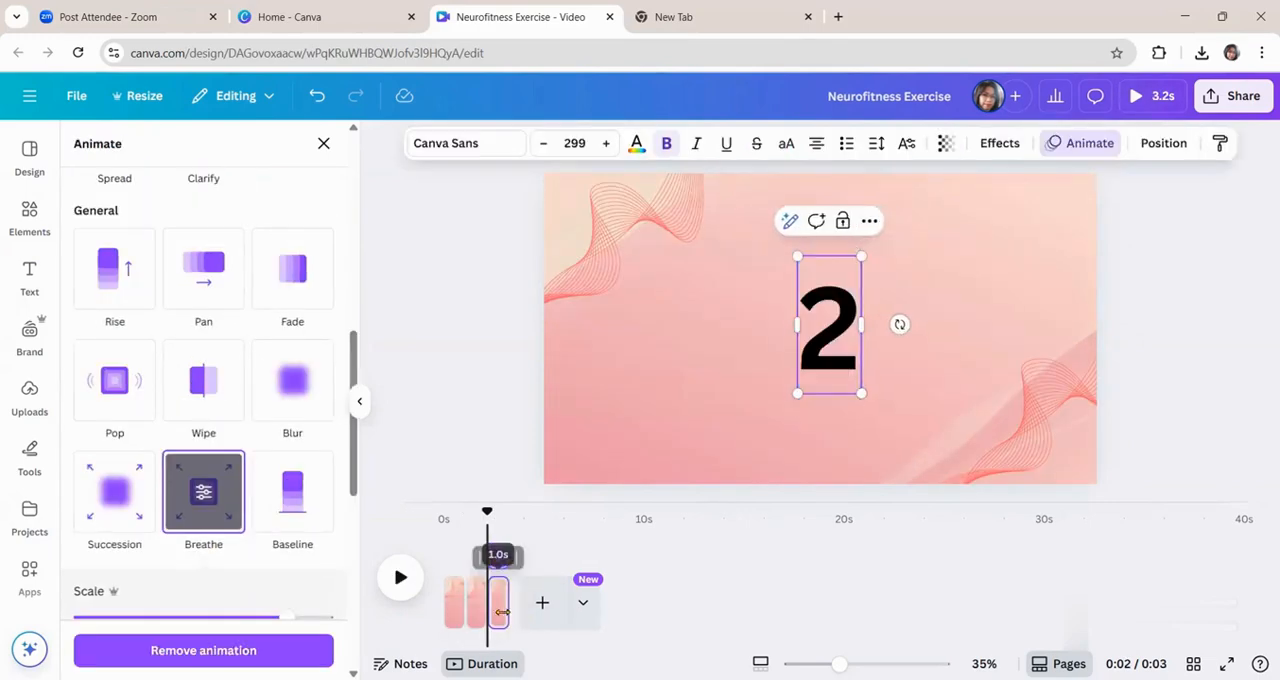
# Duplicate the "2" page and change the number on the copy to "1".
pyautogui.press('Escape')
pyautogui.click(845, 372)
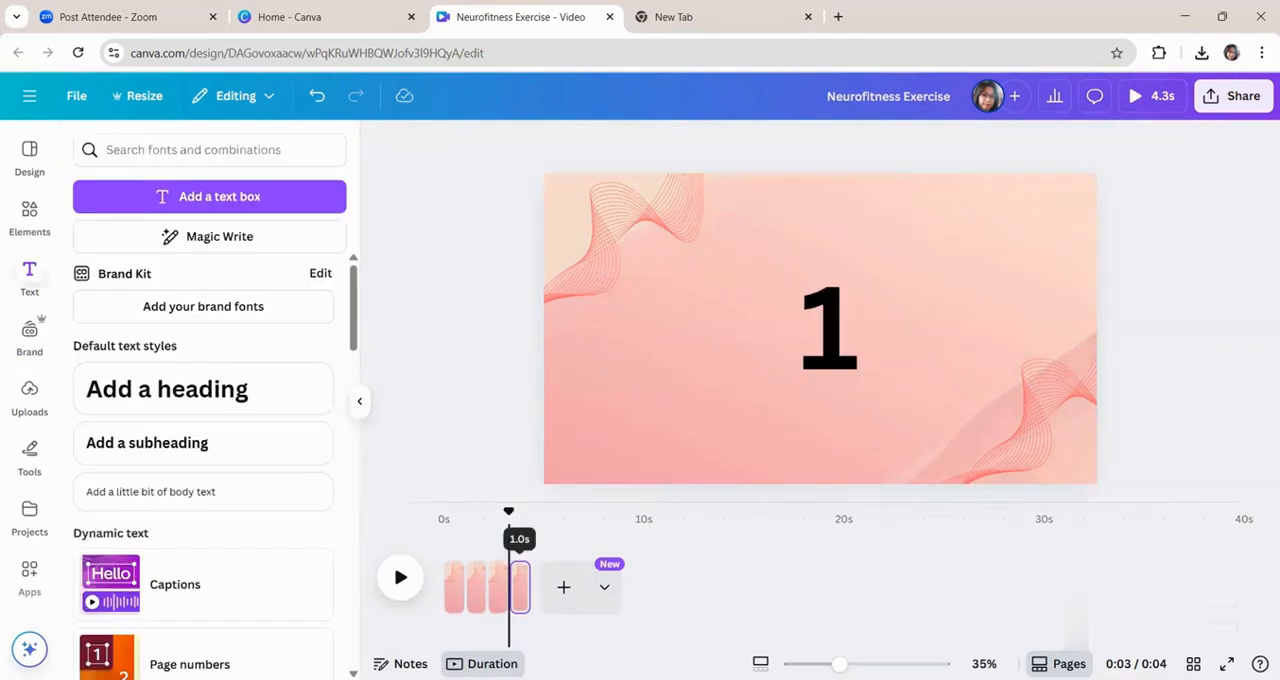
# Duplicate the "1" page and reduce the number on the copy to a font size of about 193.
pyautogui.click(827, 370)
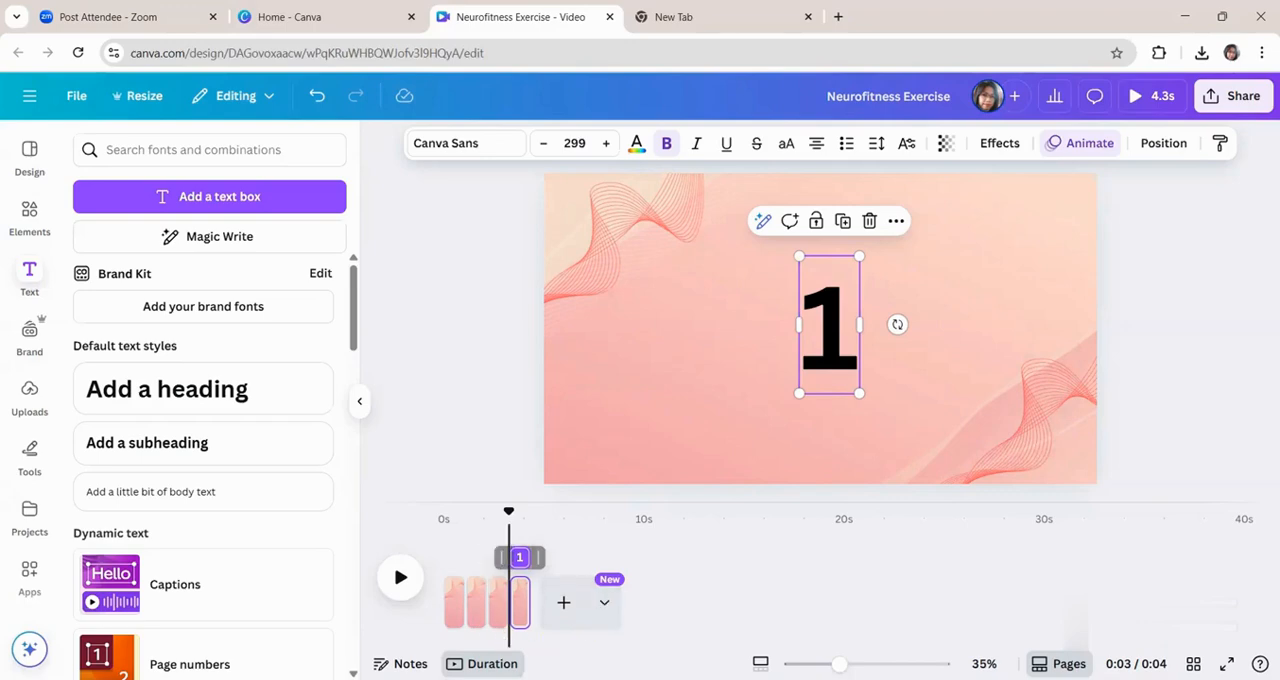
pyautogui.click(519, 617)
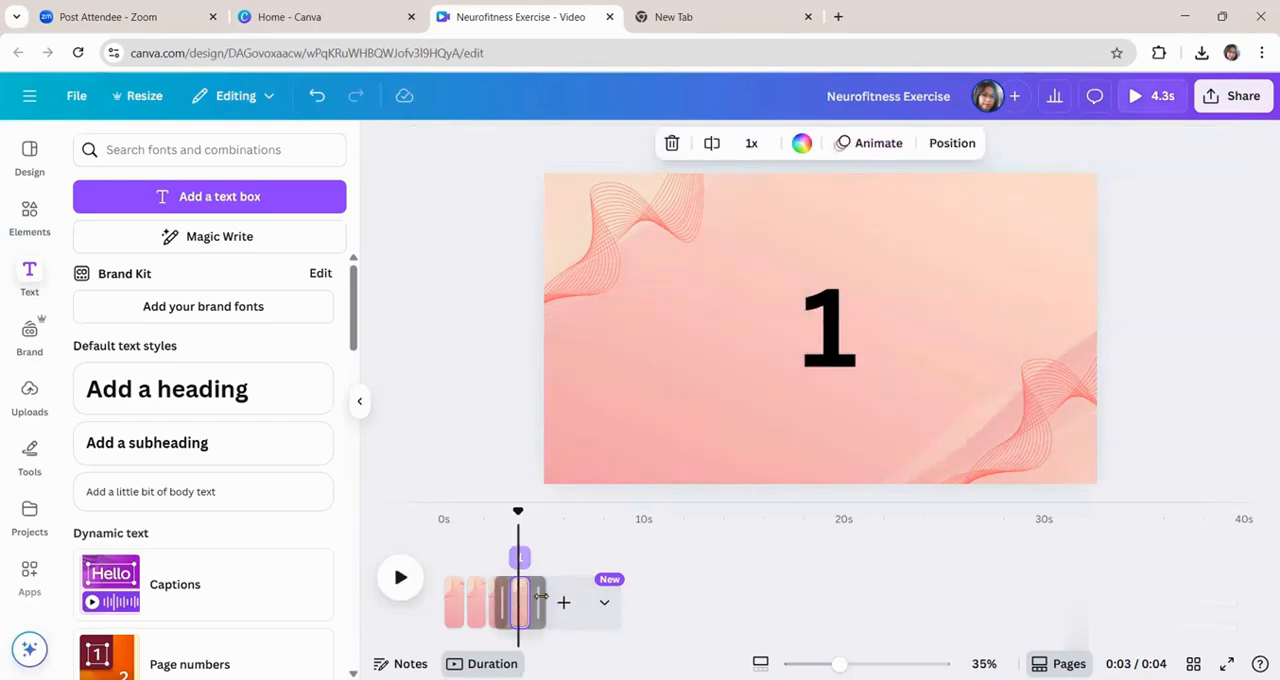
pyautogui.moveTo(540, 596); pyautogui.dragTo(560, 596)
pyautogui.click(818, 335)
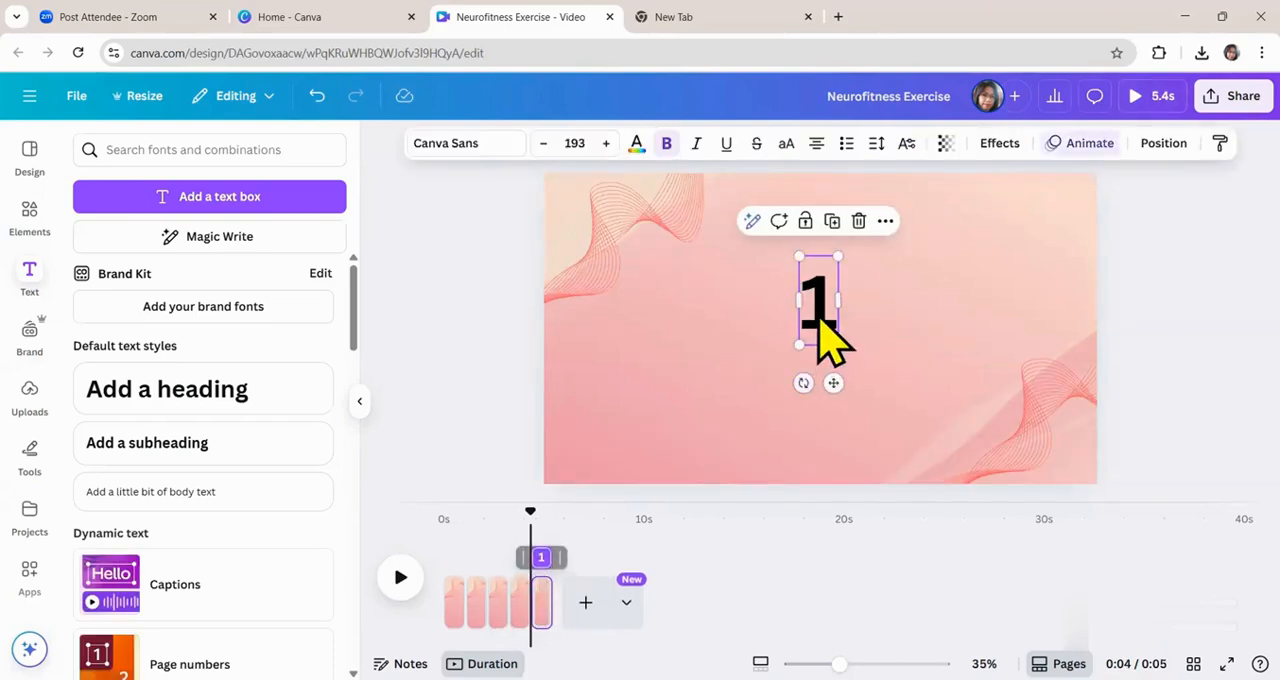
# Extend the number on the new page into the equation "1+2 = ?".
pyautogui.doubleClick(817, 295)
pyautogui.click(835, 308)
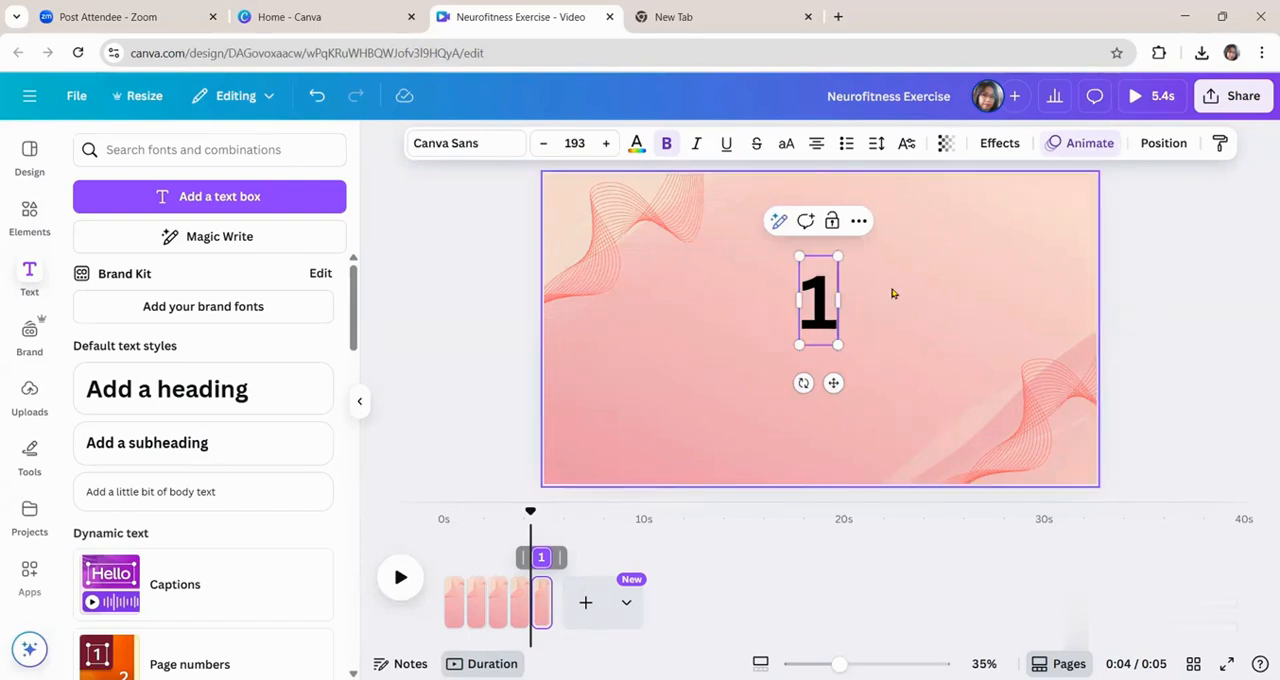
pyautogui.write('+')
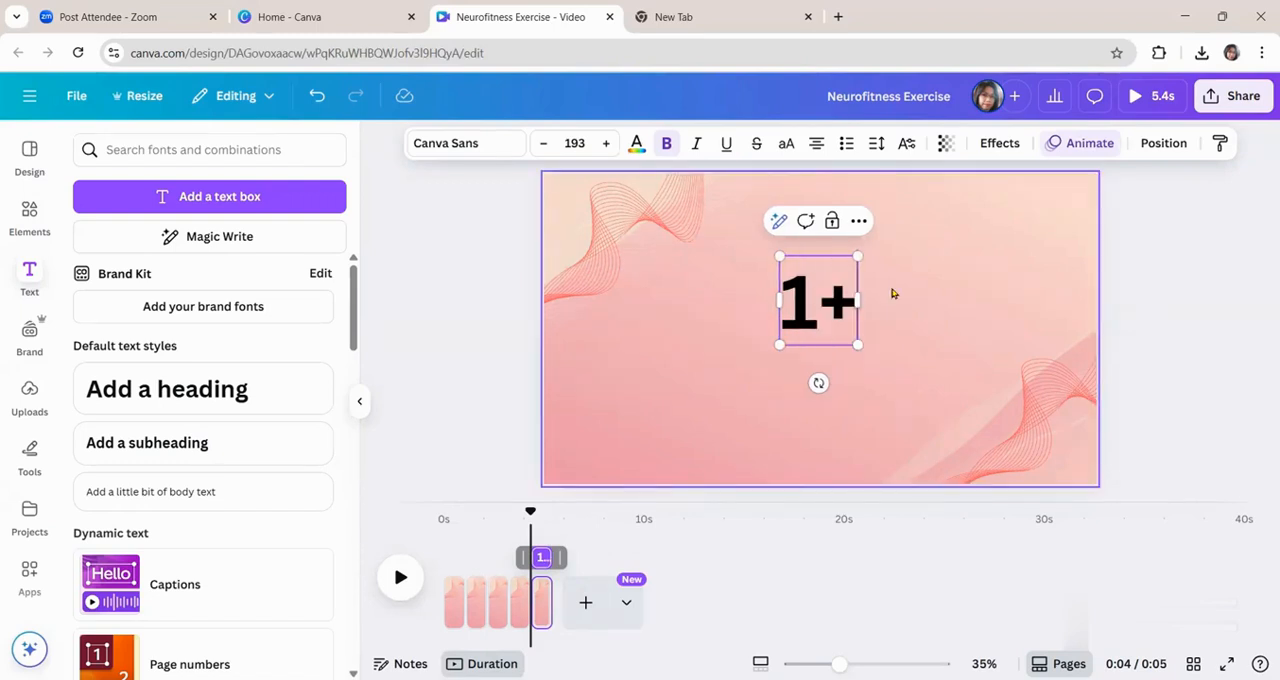
pyautogui.write('2 = ?')
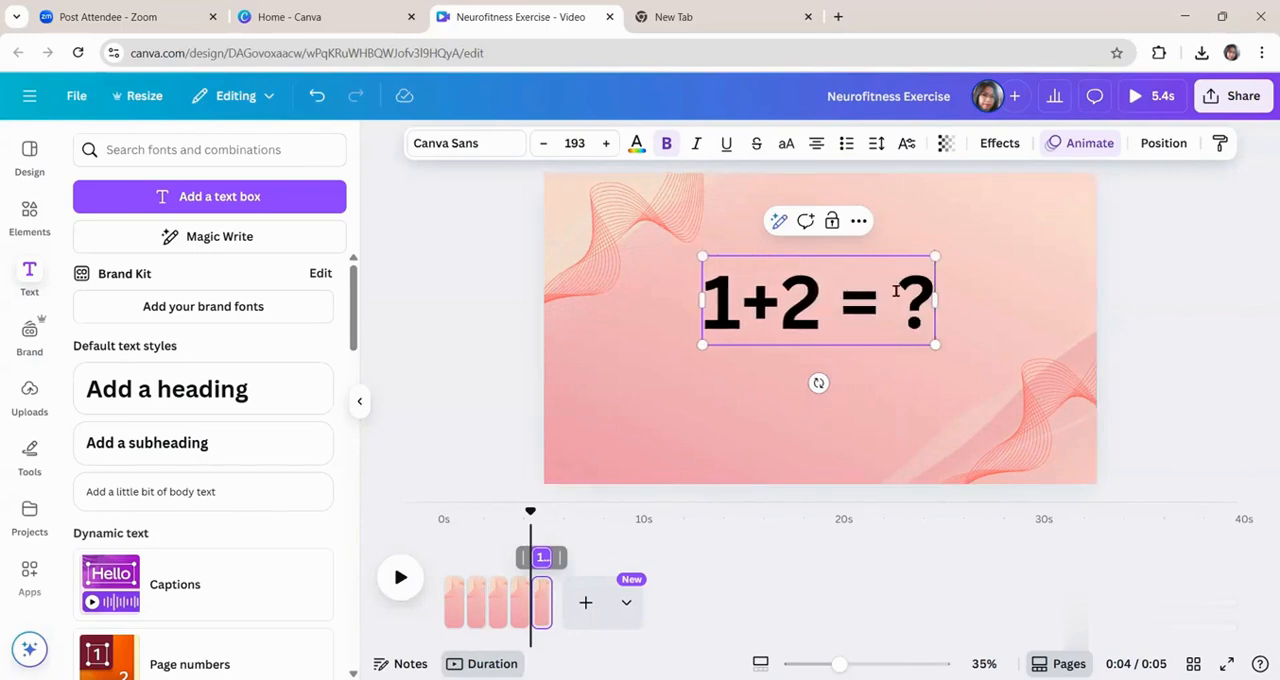
pyautogui.click(892, 372)
# Move the "1+2 = ?" equation up to the upper middle of the page.
pyautogui.click(746, 322)
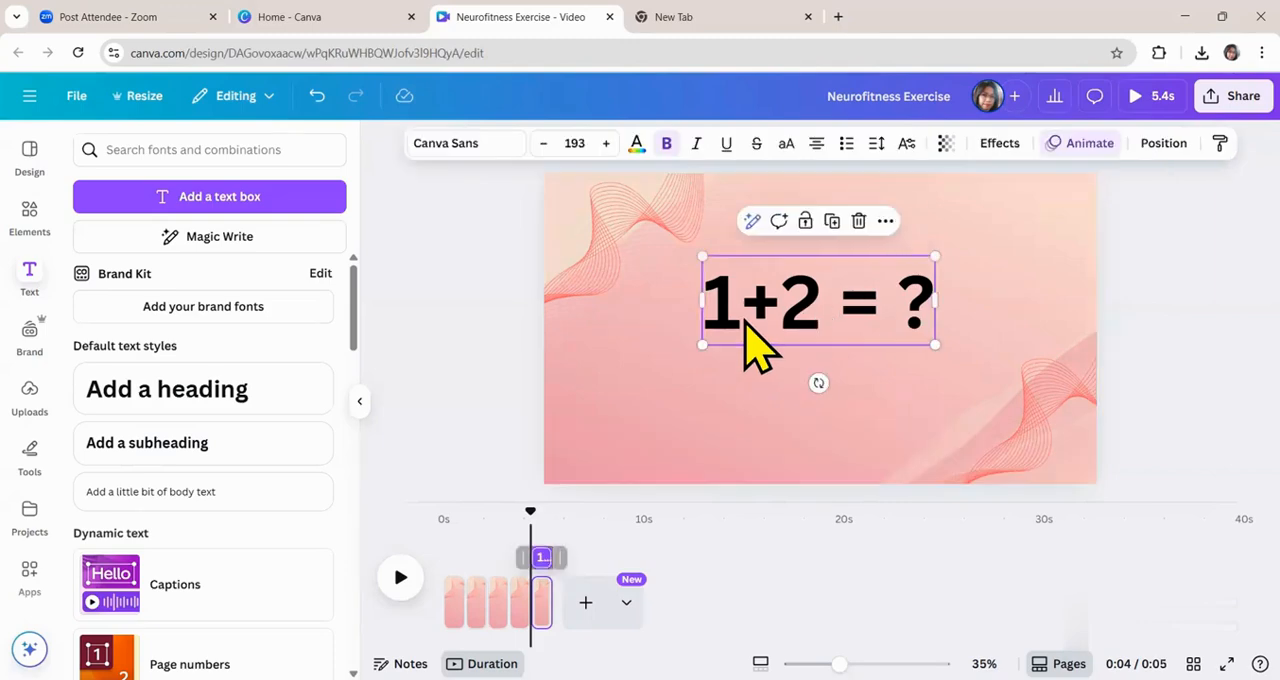
pyautogui.moveTo(815, 307); pyautogui.dragTo(825, 252)
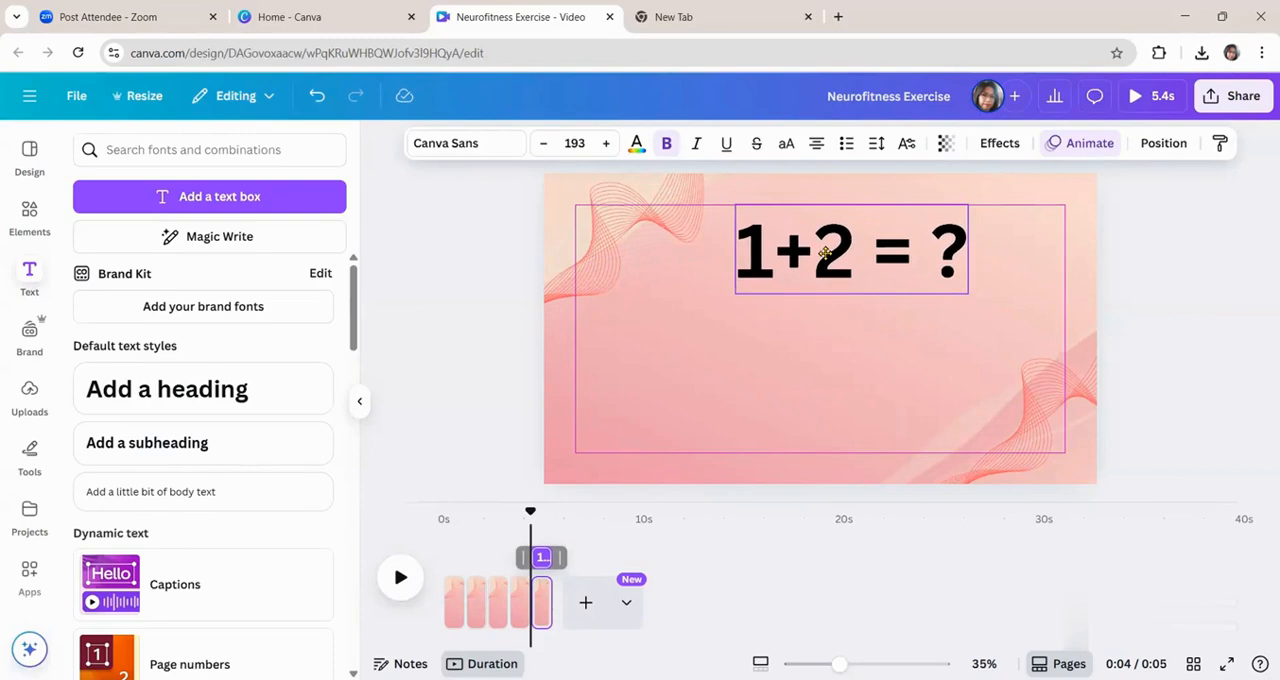
pyautogui.moveTo(825, 252); pyautogui.dragTo(836, 241)
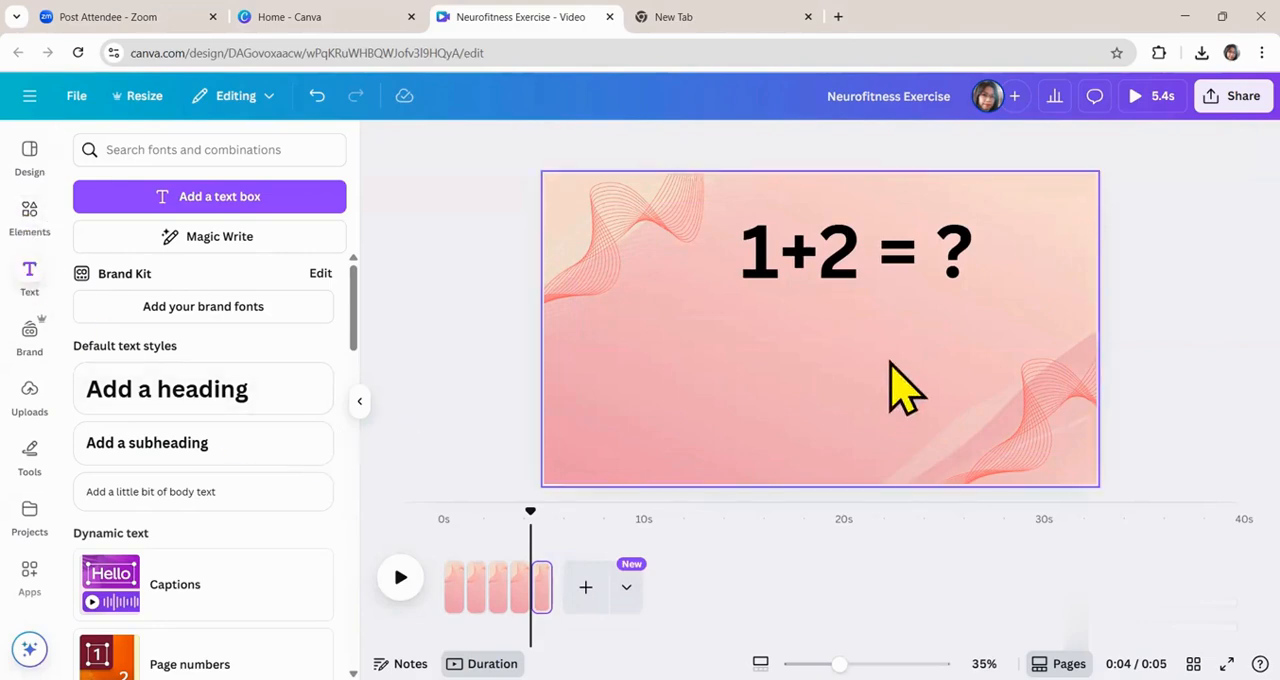
# Search the elements for "exercise" and limit the results to graphics.
pyautogui.click(30, 215)
pyautogui.click(30, 225)
pyautogui.click(175, 152)
pyautogui.write('e')
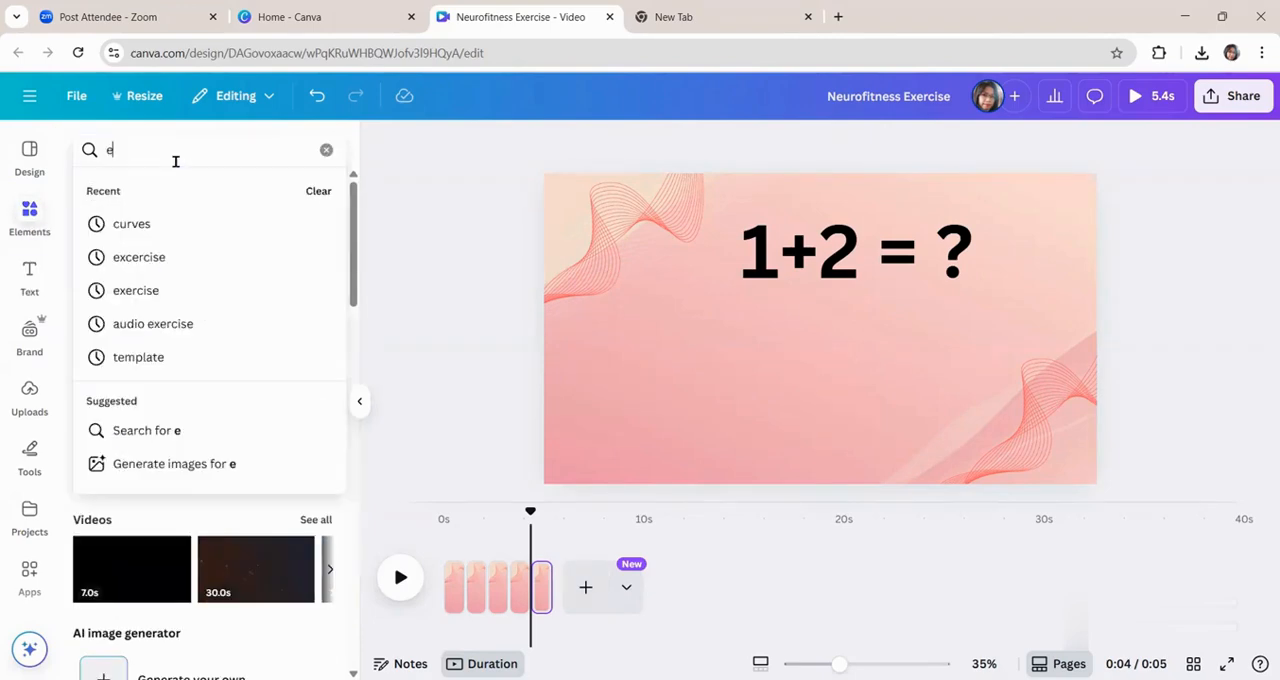
pyautogui.write('xercise')
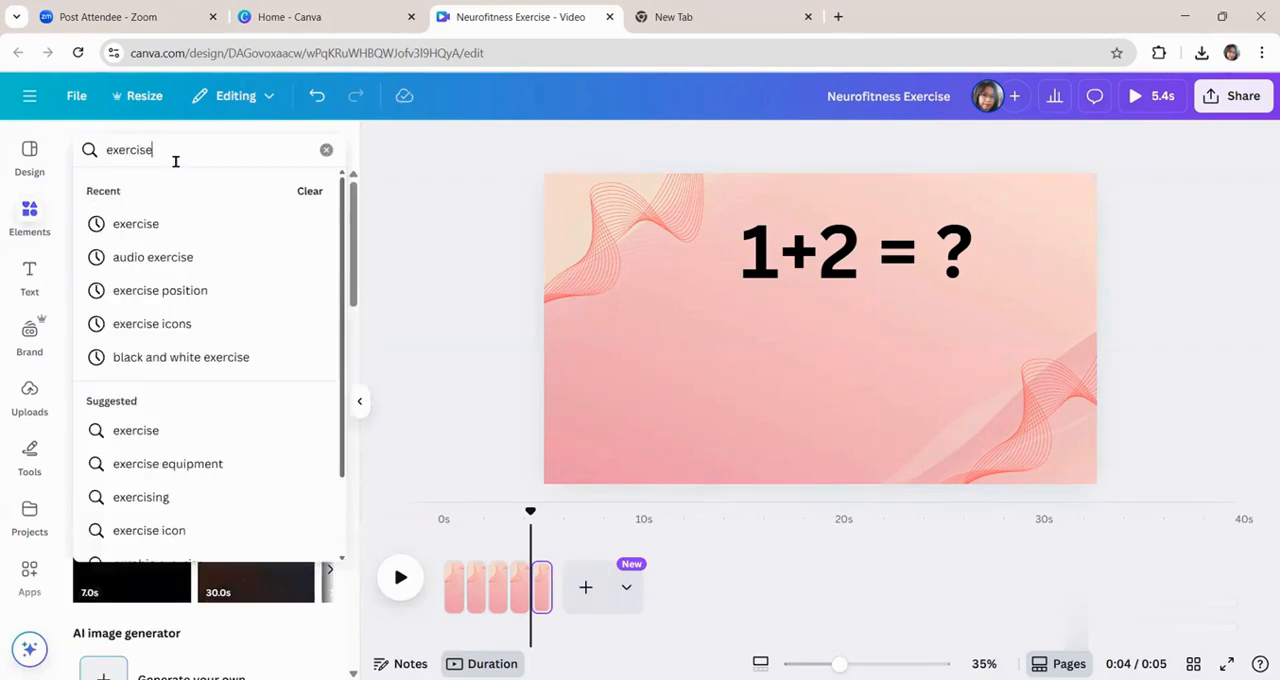
pyautogui.press('Return')
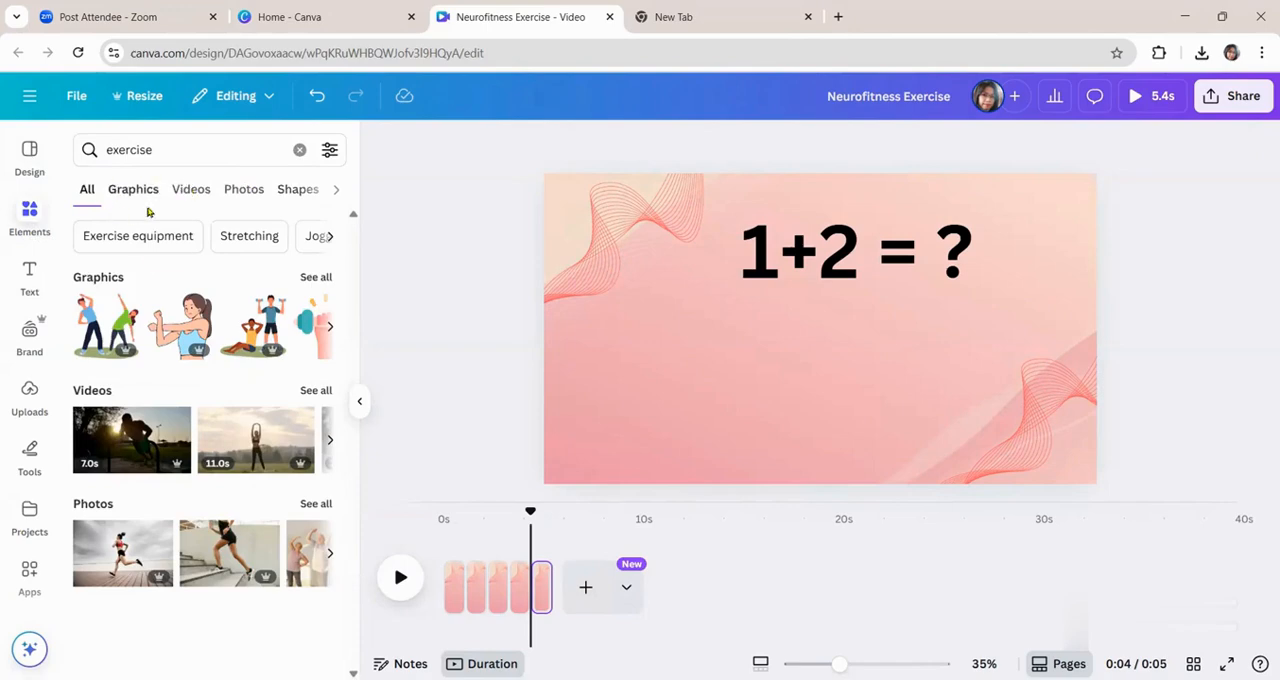
pyautogui.click(134, 191)
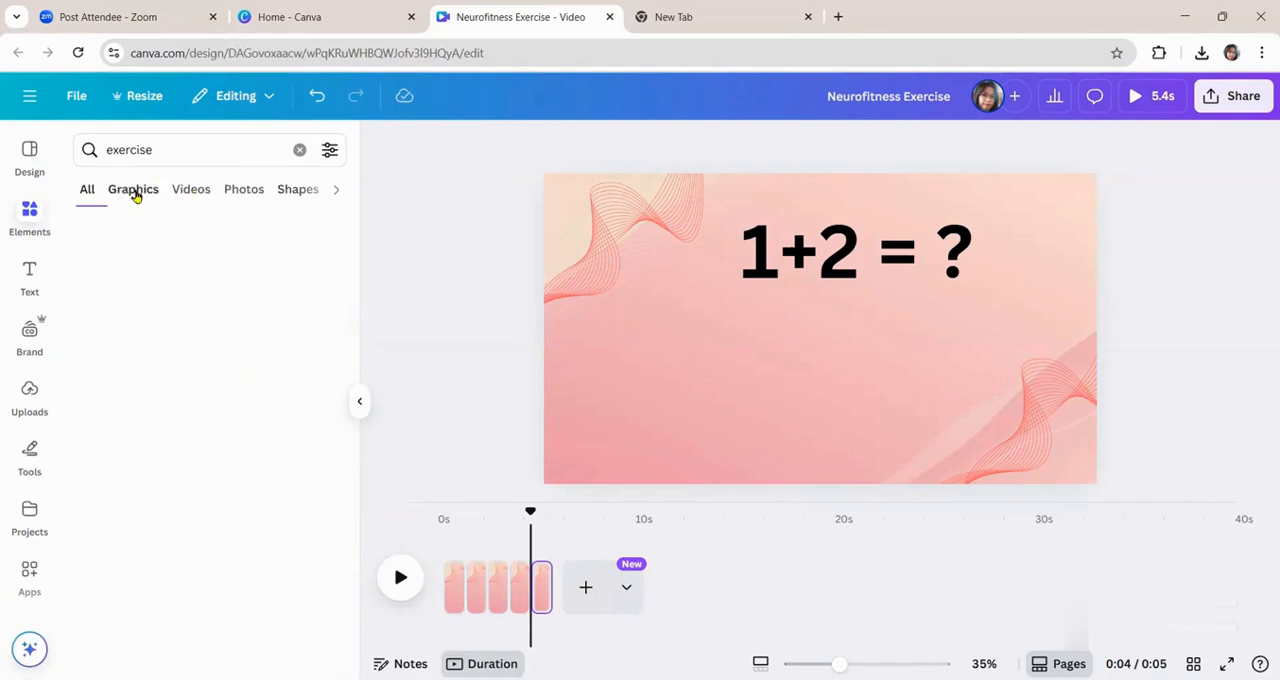
# Look through the exercise graphics for a suitable figure and clear the search.
pyautogui.scroll(-5, 280, 565)
pyautogui.scroll(-3, 285, 568)
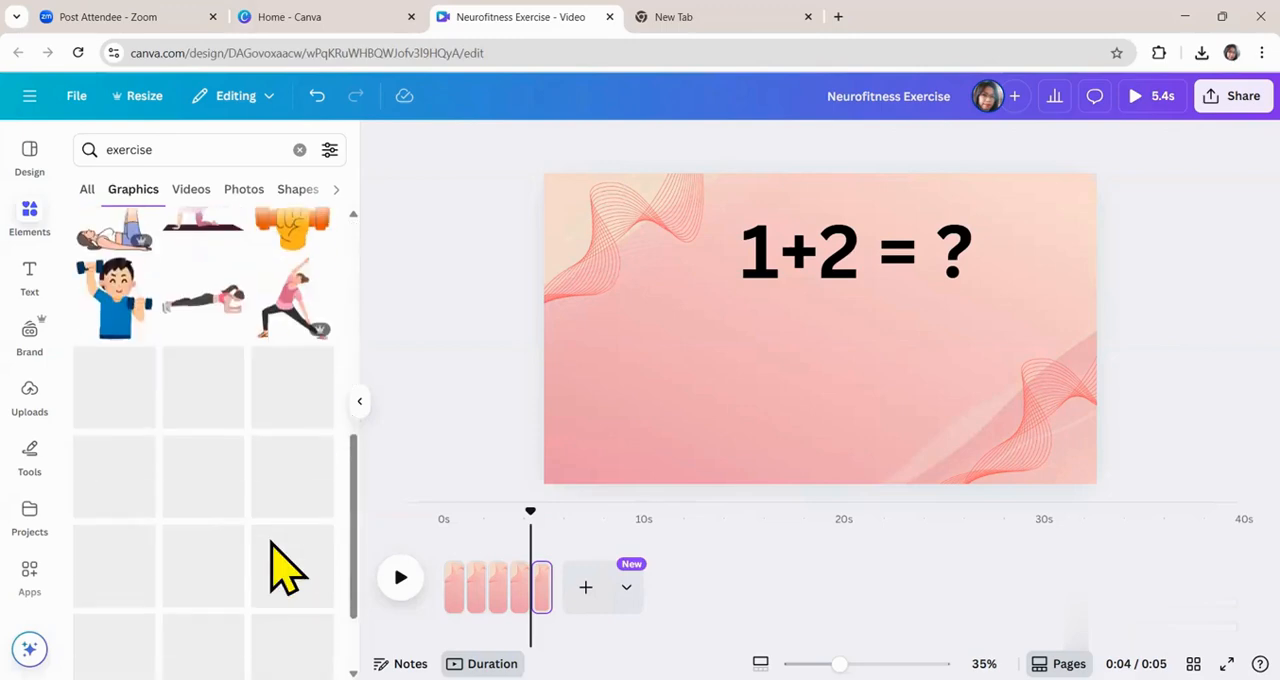
pyautogui.scroll(-5, 285, 566)
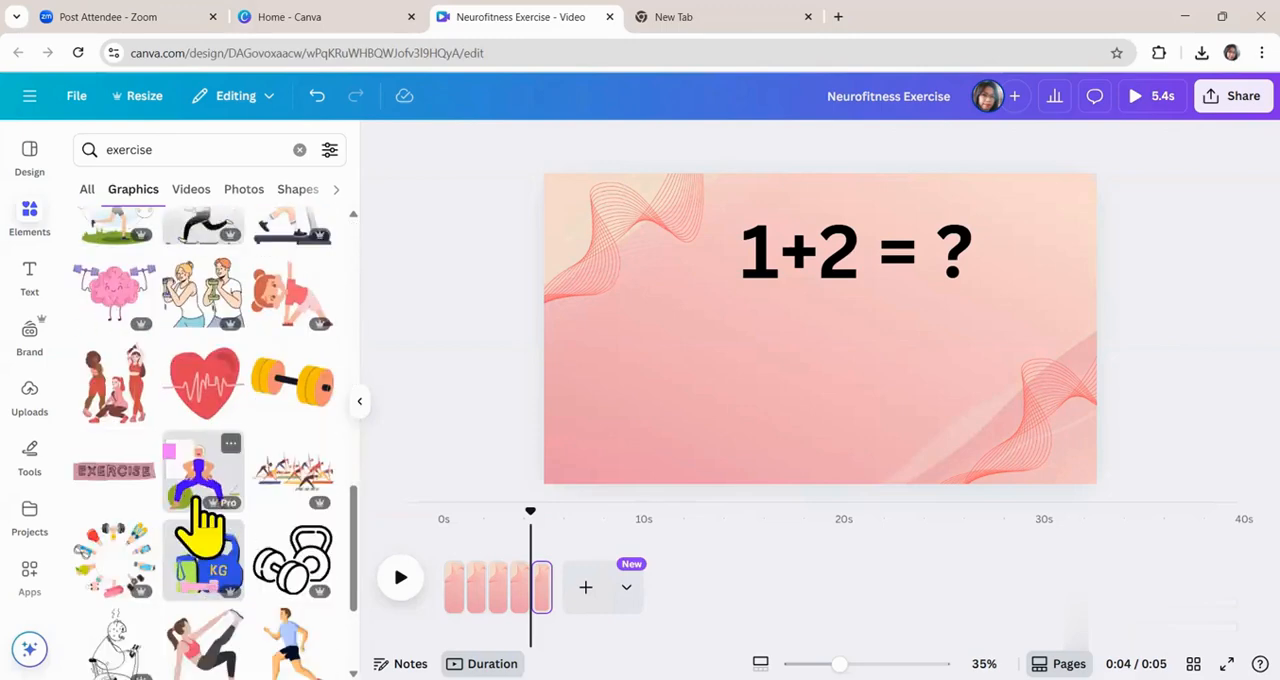
pyautogui.scroll(-10, 200, 530)
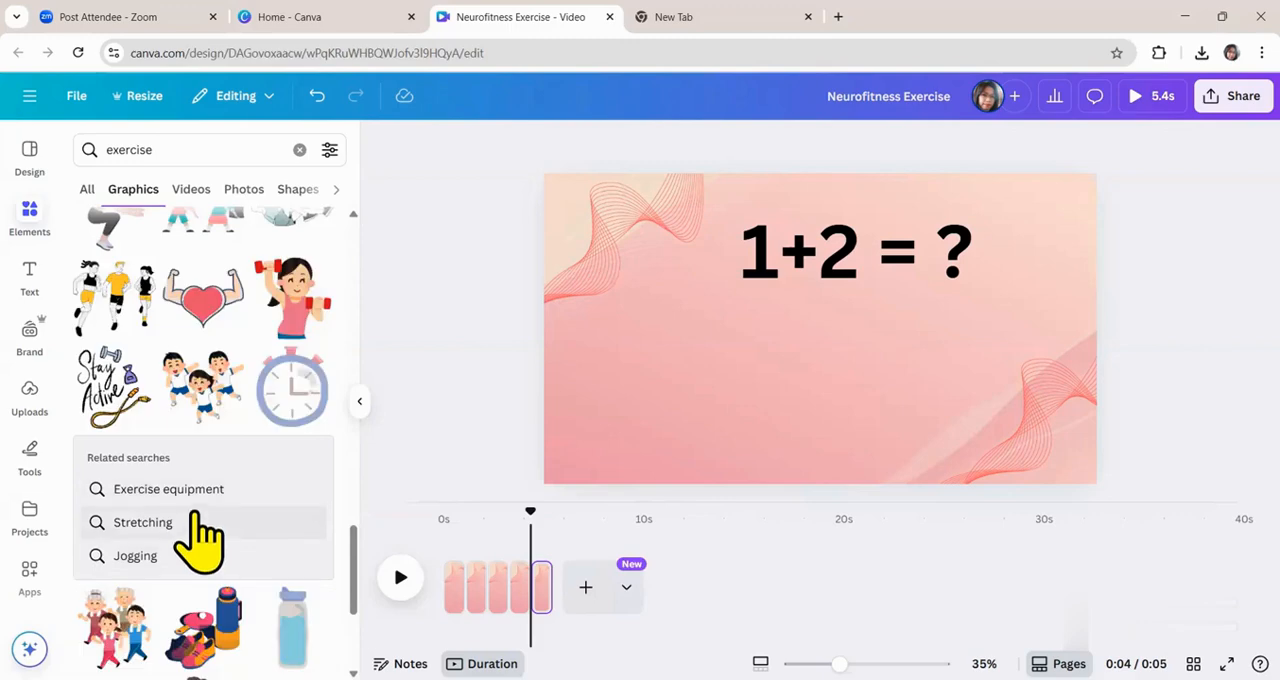
pyautogui.scroll(-5, 200, 530)
pyautogui.scroll(20, 190, 465)
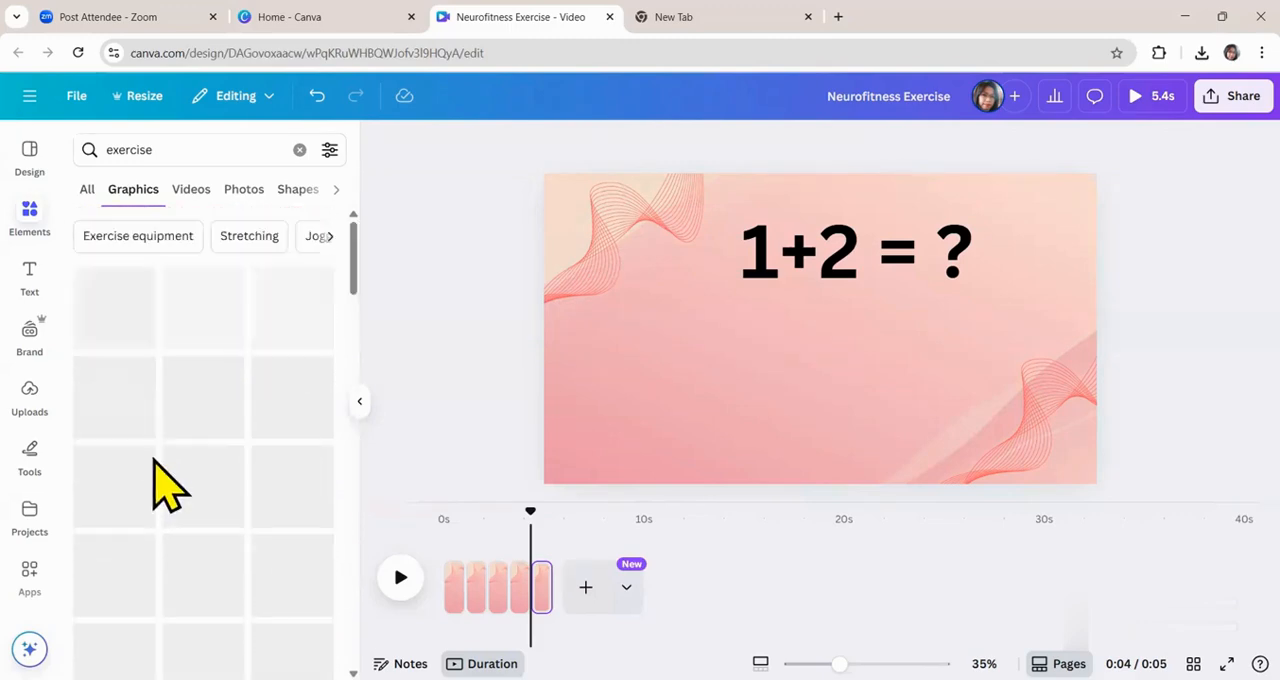
pyautogui.click(298, 150)
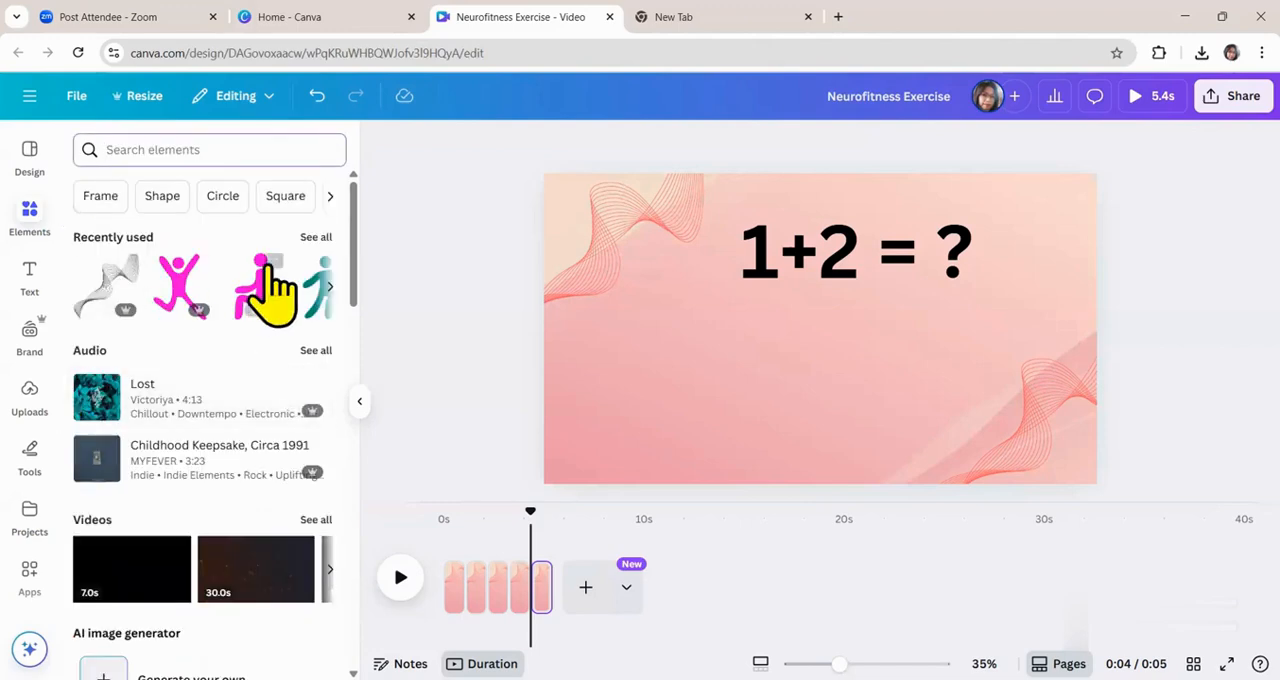
# Add the pink jumping figure from the recently used elements, enlarge it and place it centred below the equation.
pyautogui.click(316, 238)
pyautogui.scroll(-3, 220, 520)
pyautogui.scroll(2, 255, 520)
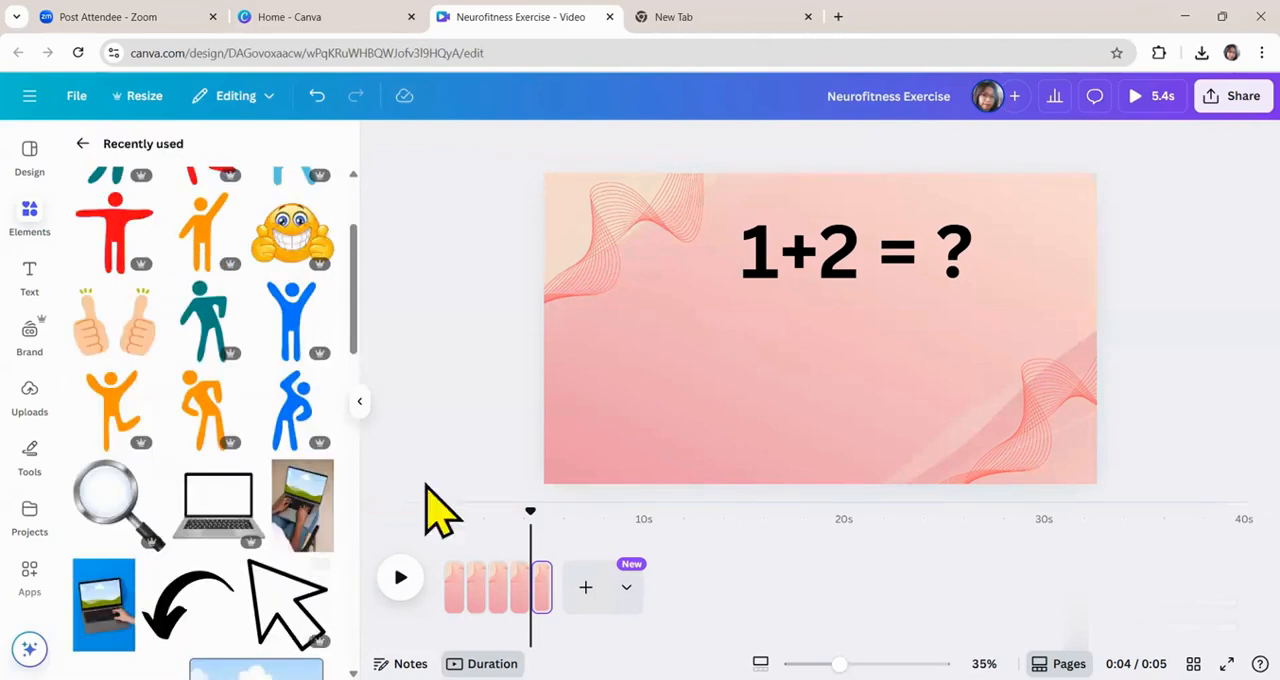
pyautogui.scroll(2, 186, 390)
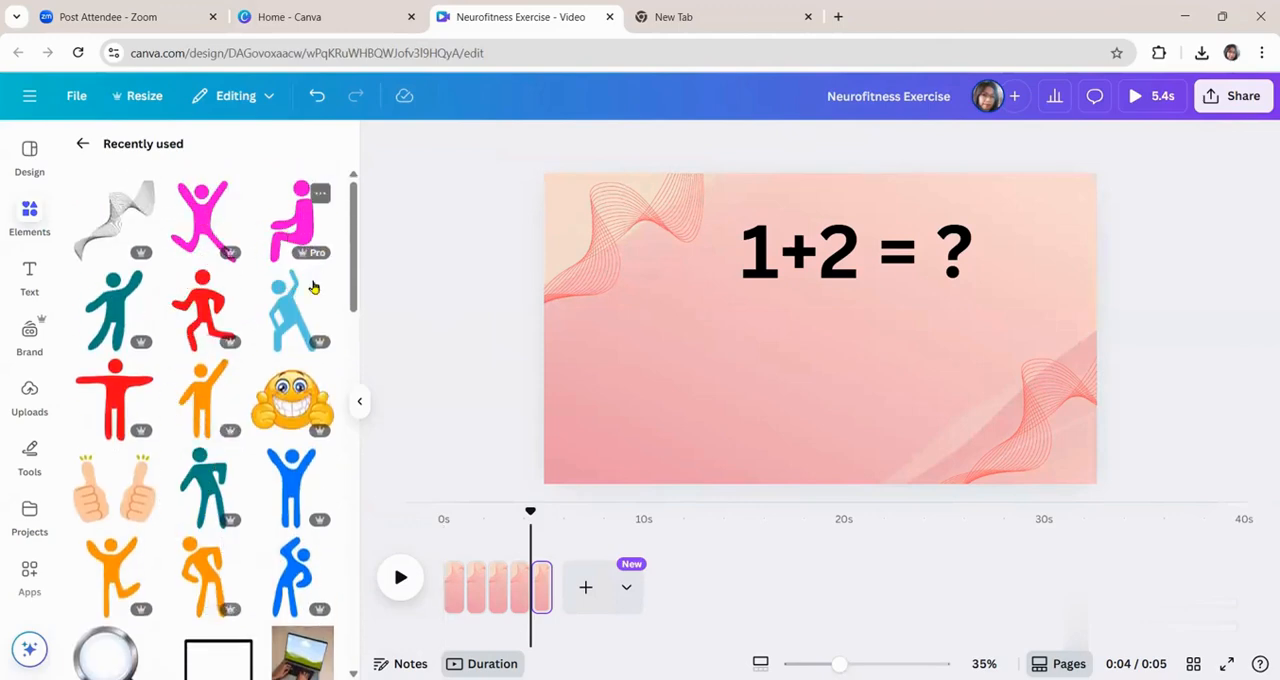
pyautogui.click(200, 228)
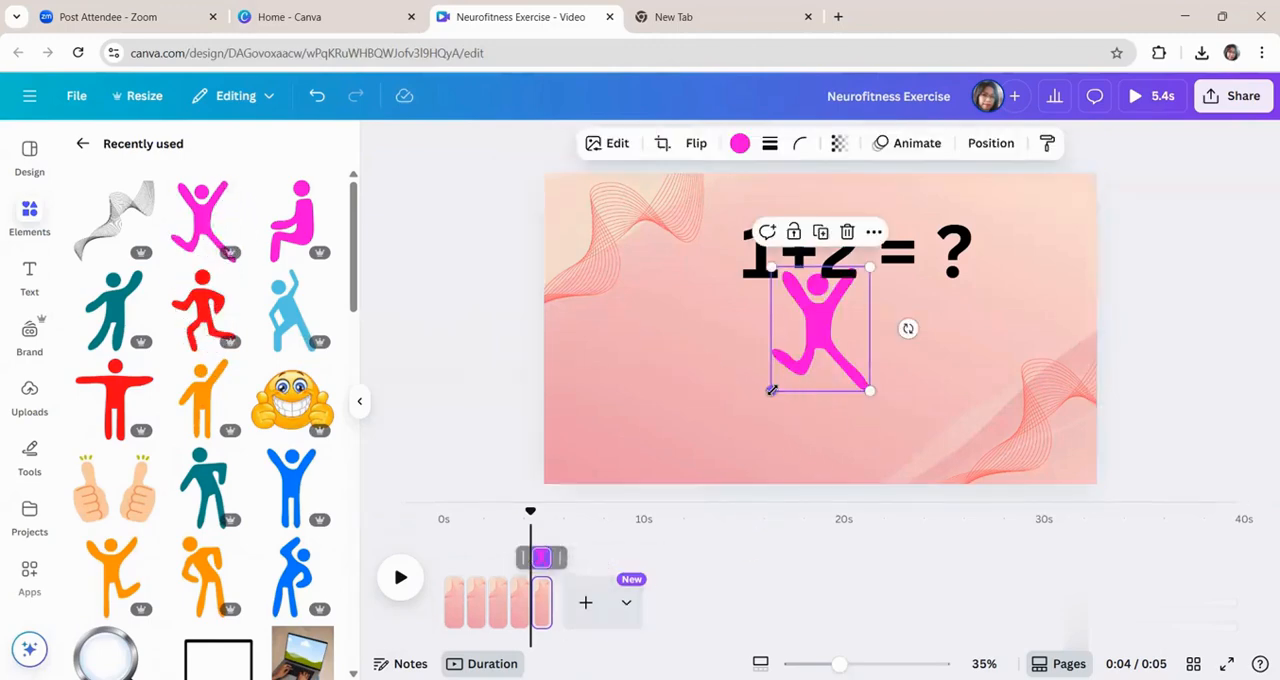
pyautogui.moveTo(771, 390); pyautogui.dragTo(722, 453)
pyautogui.moveTo(804, 350); pyautogui.dragTo(826, 357)
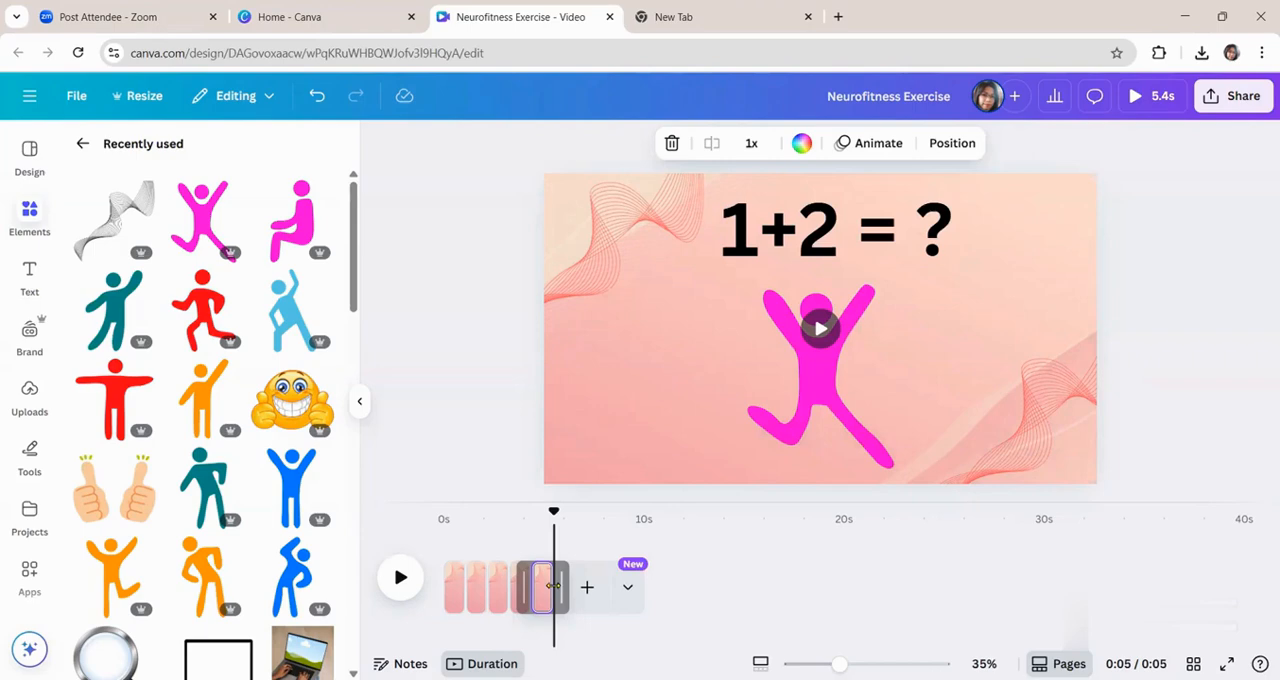
# Extend the "1+2 = ?" page's duration to 3.0 s and duplicate the page.
pyautogui.moveTo(558, 586); pyautogui.dragTo(590, 586)
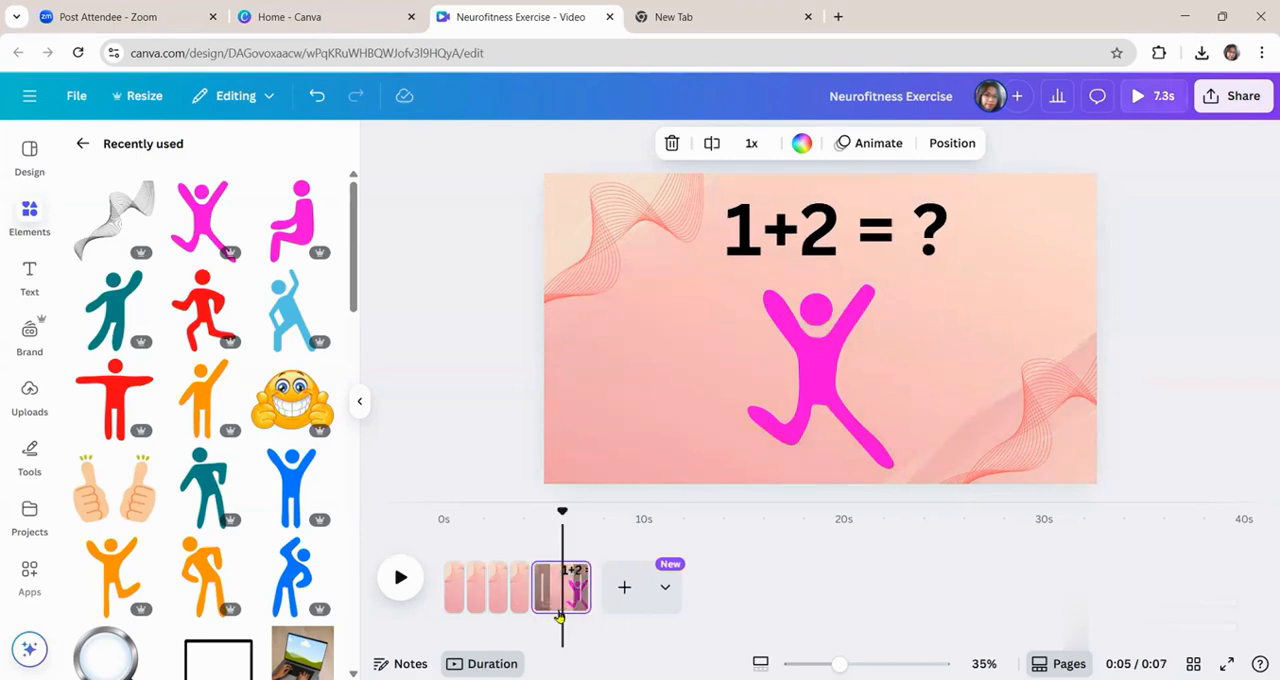
pyautogui.hotkey('ctrl', 'd')
# On the copy, change the equation to "1+5 = ?" and replace the jumping figure with the red running figure.
pyautogui.click(791, 409)
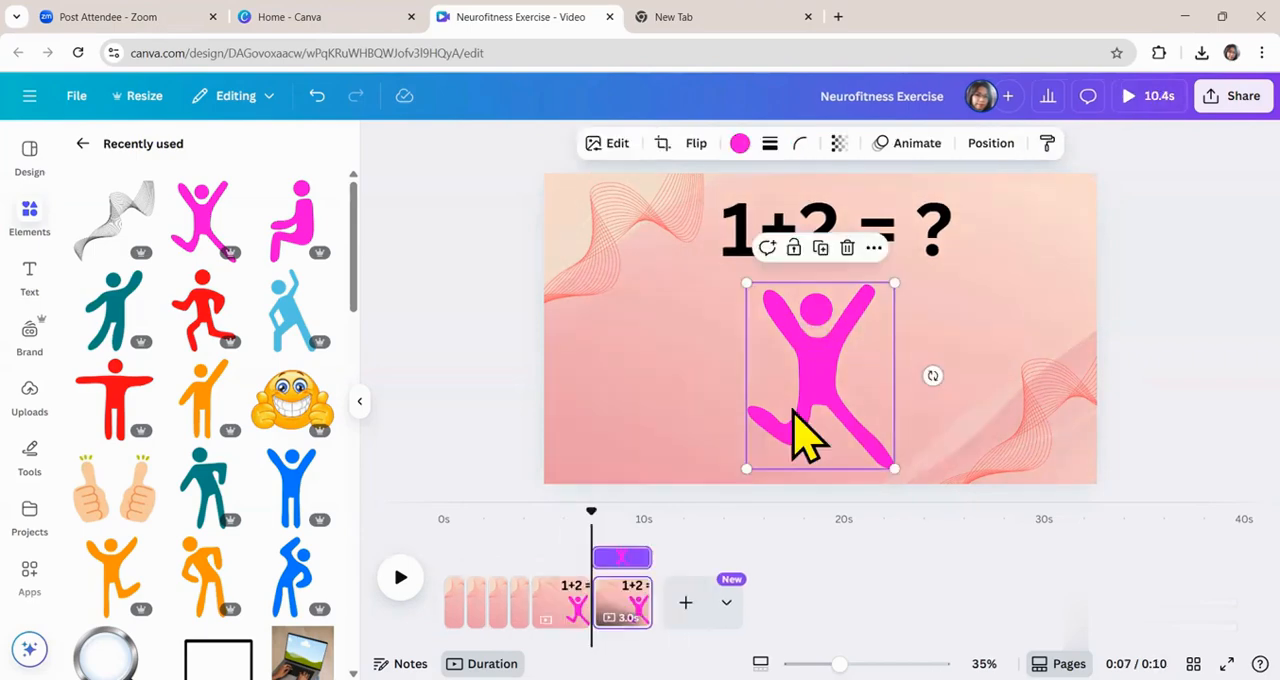
pyautogui.press('Delete')
pyautogui.click(795, 252)
pyautogui.doubleClick(840, 224)
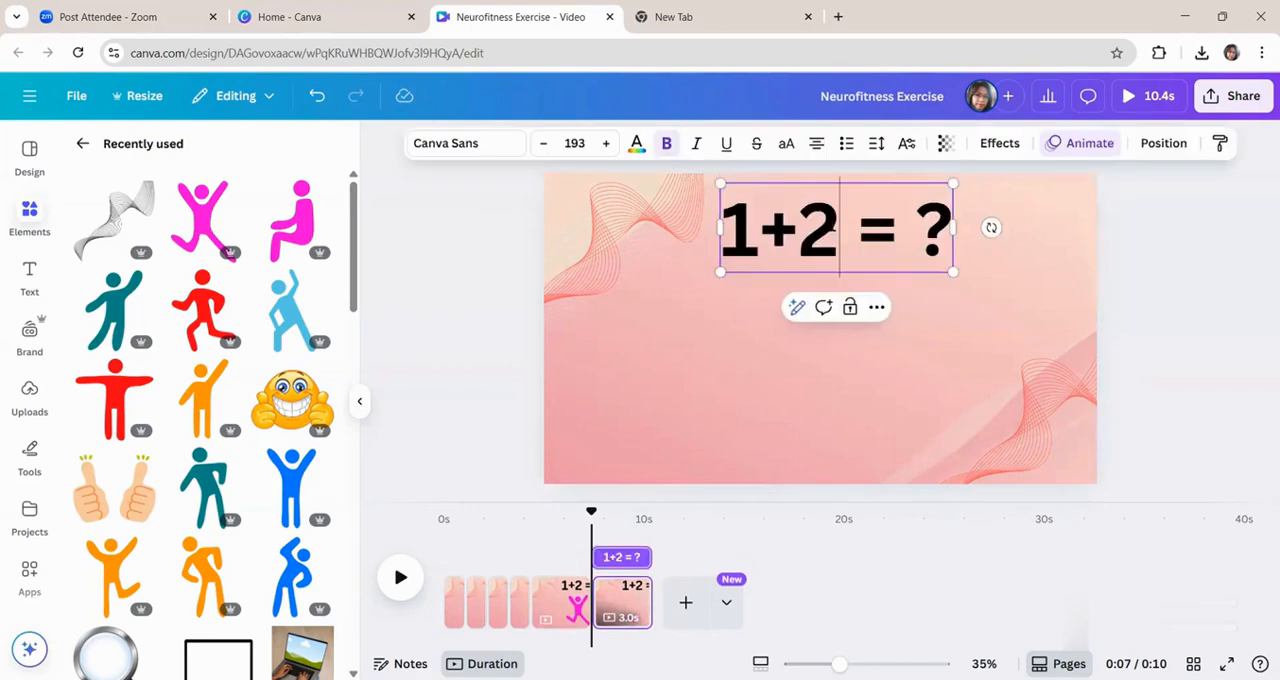
pyautogui.press('BackSpace')
pyautogui.write('5')
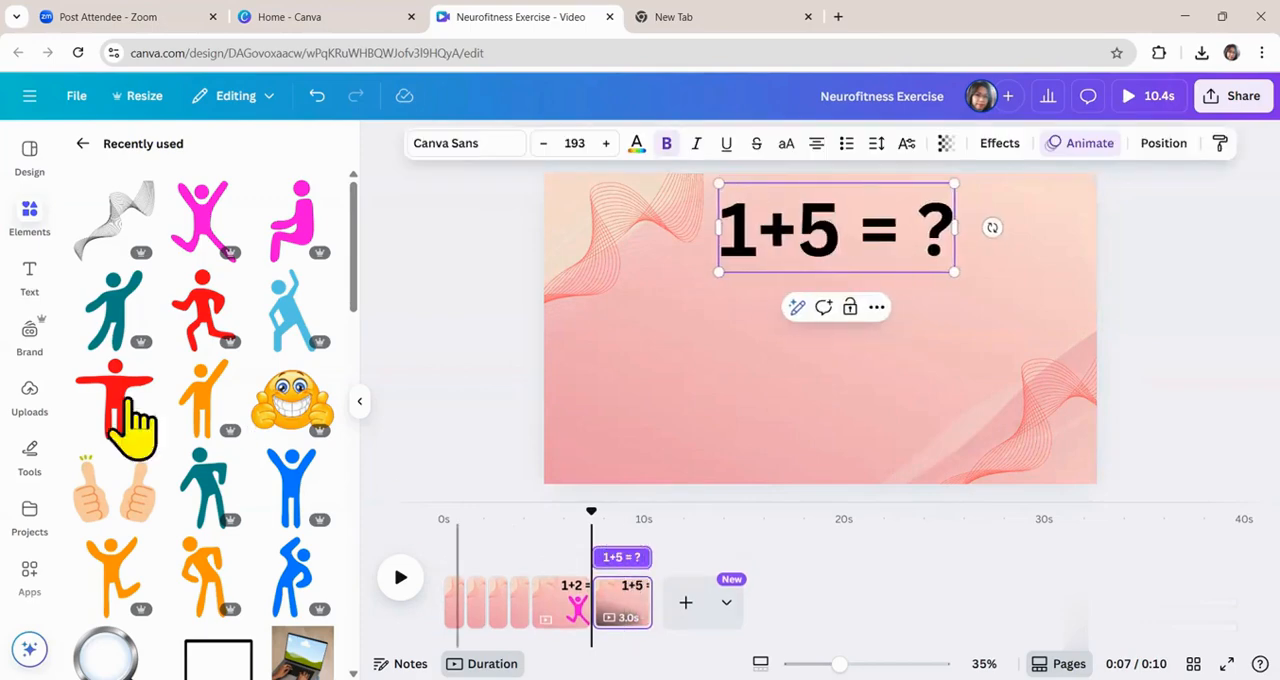
pyautogui.click(203, 330)
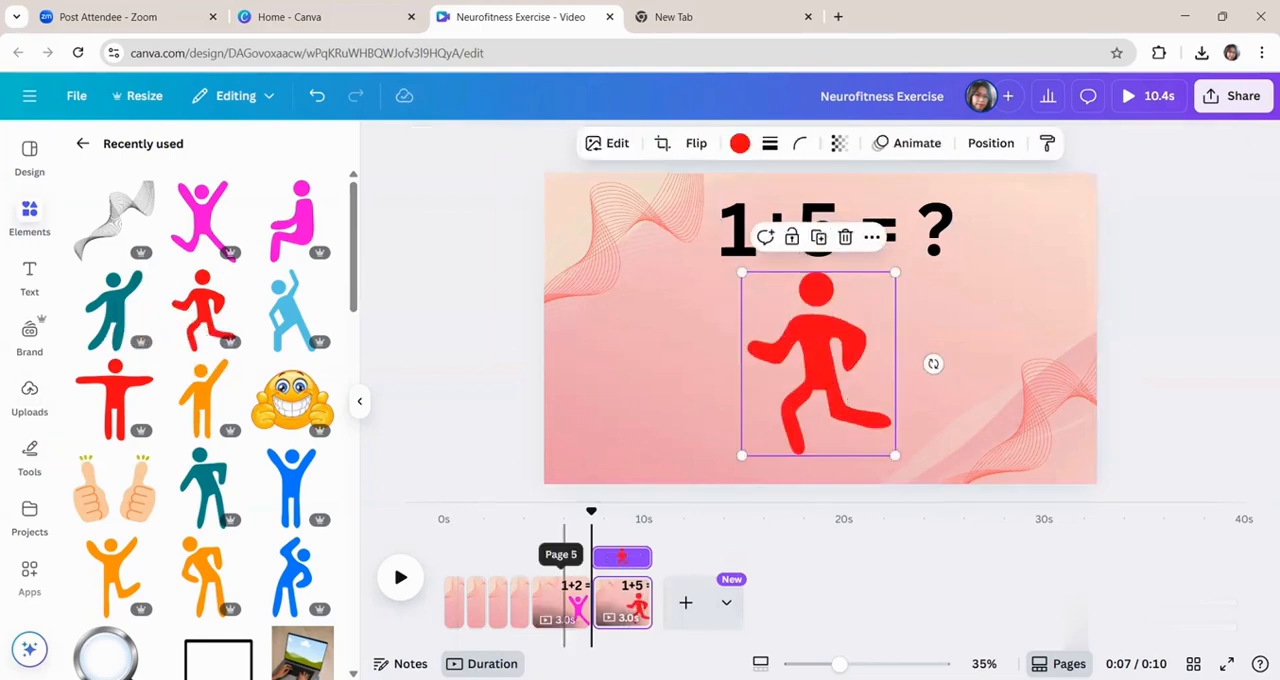
# Recolour the jumping figure on the "1+2 = ?" page from pink to blue.
pyautogui.click(576, 620)
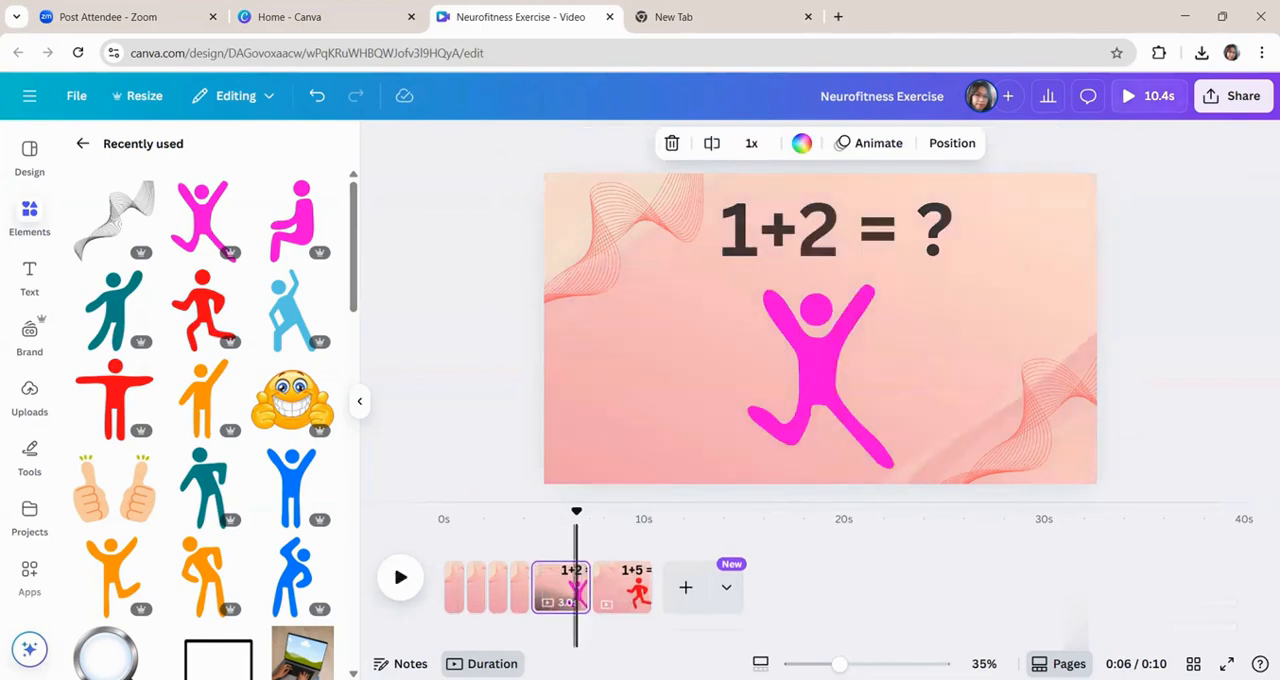
pyautogui.click(809, 357)
pyautogui.click(739, 143)
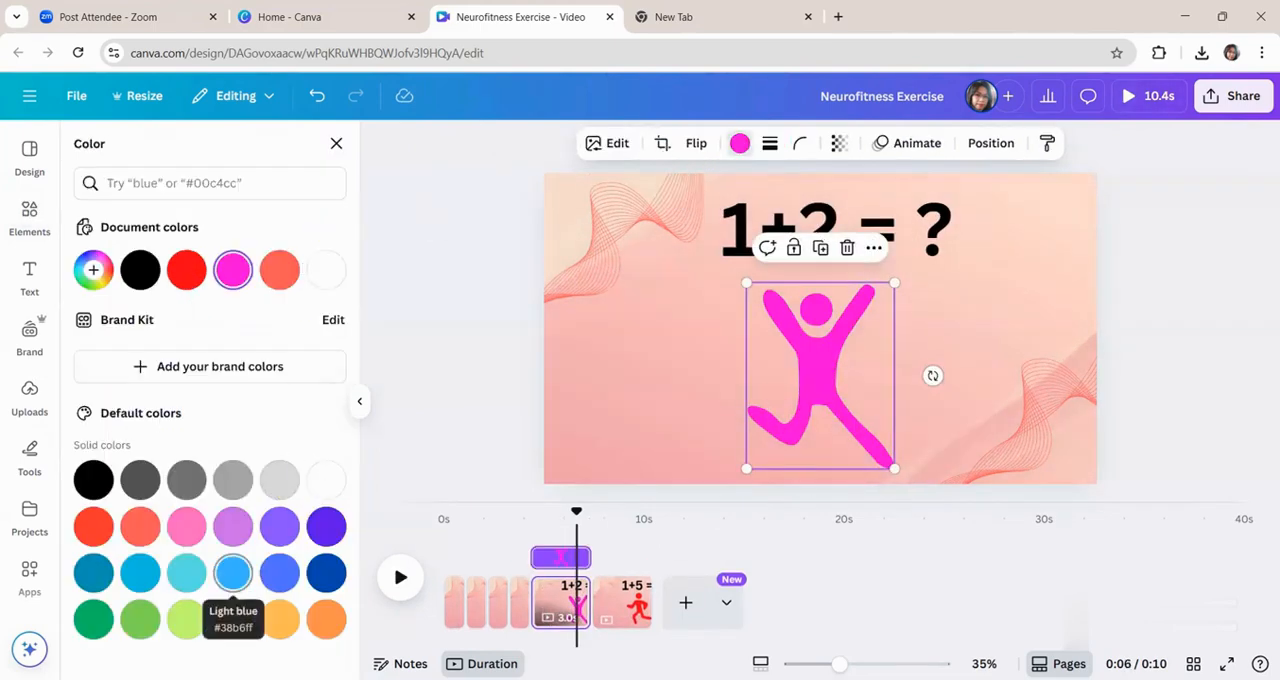
pyautogui.click(232, 572)
# Recolour the running figure on the "1+5 = ?" page with the same blue, keeping the page background pink.
pyautogui.click(624, 602)
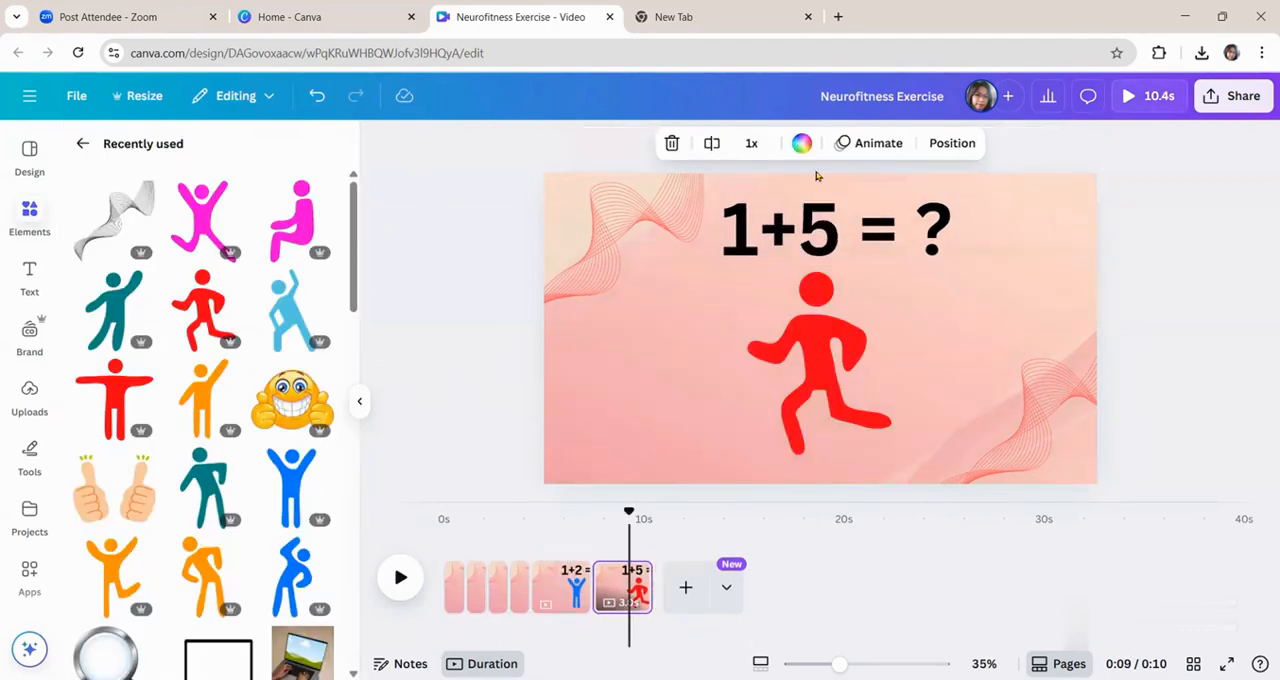
pyautogui.click(801, 143)
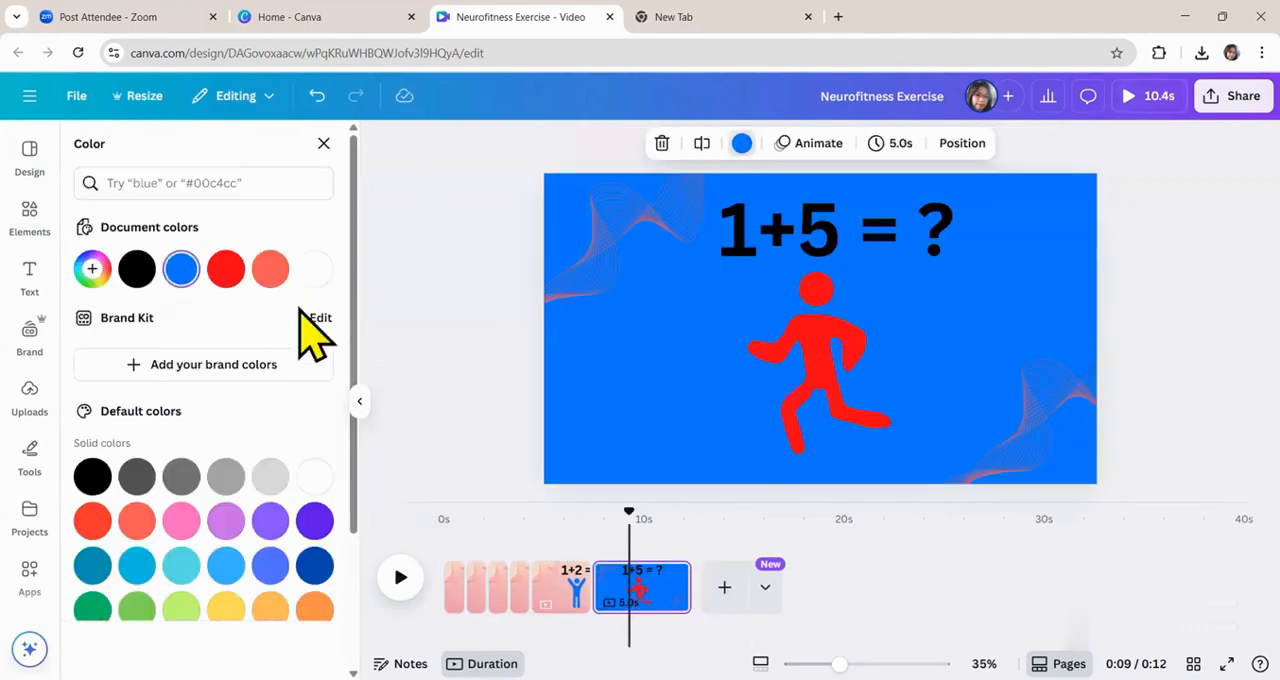
pyautogui.click(837, 410)
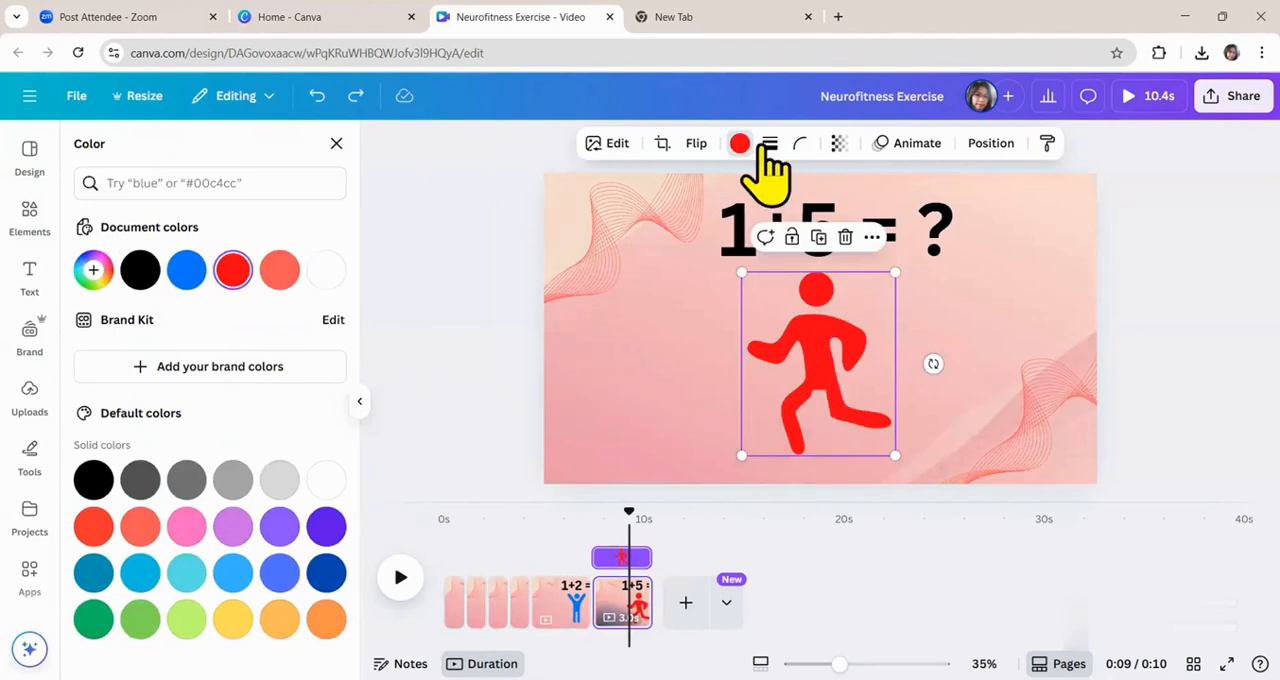
pyautogui.hotkey('ctrl', 'y')
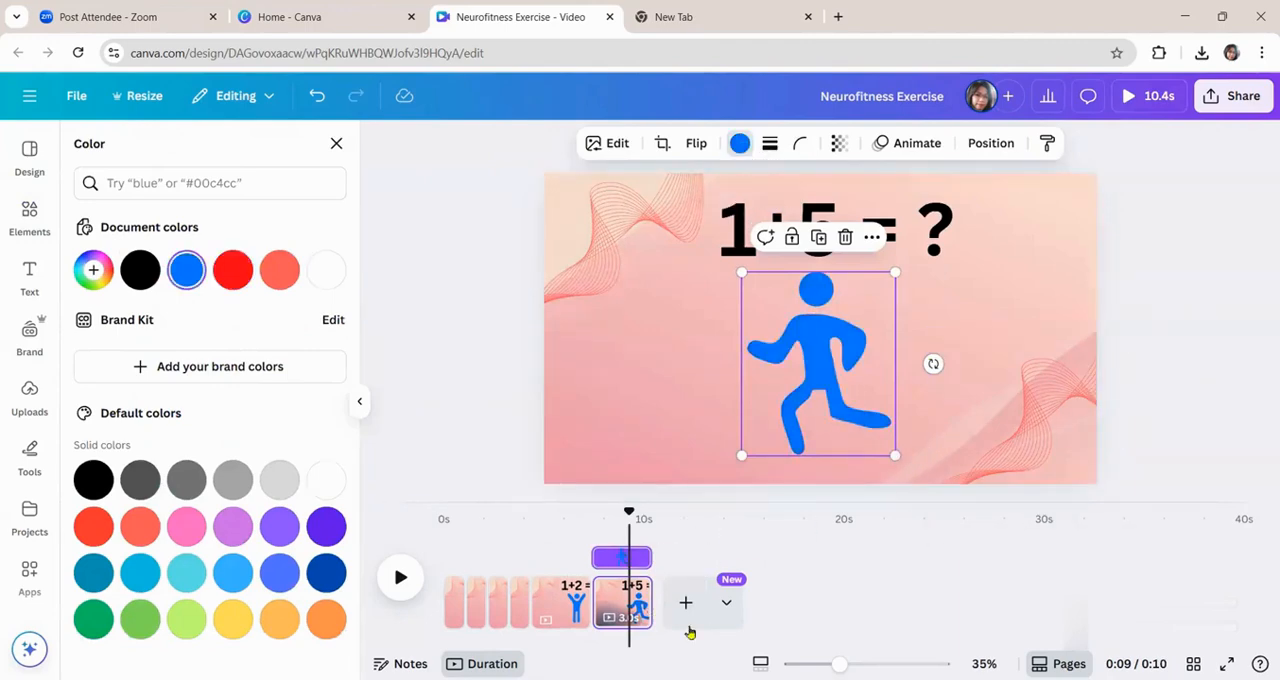
# Duplicate the "1+5 = ?" page and change the copy's equation to "6+5 = ?".
pyautogui.click(617, 607)
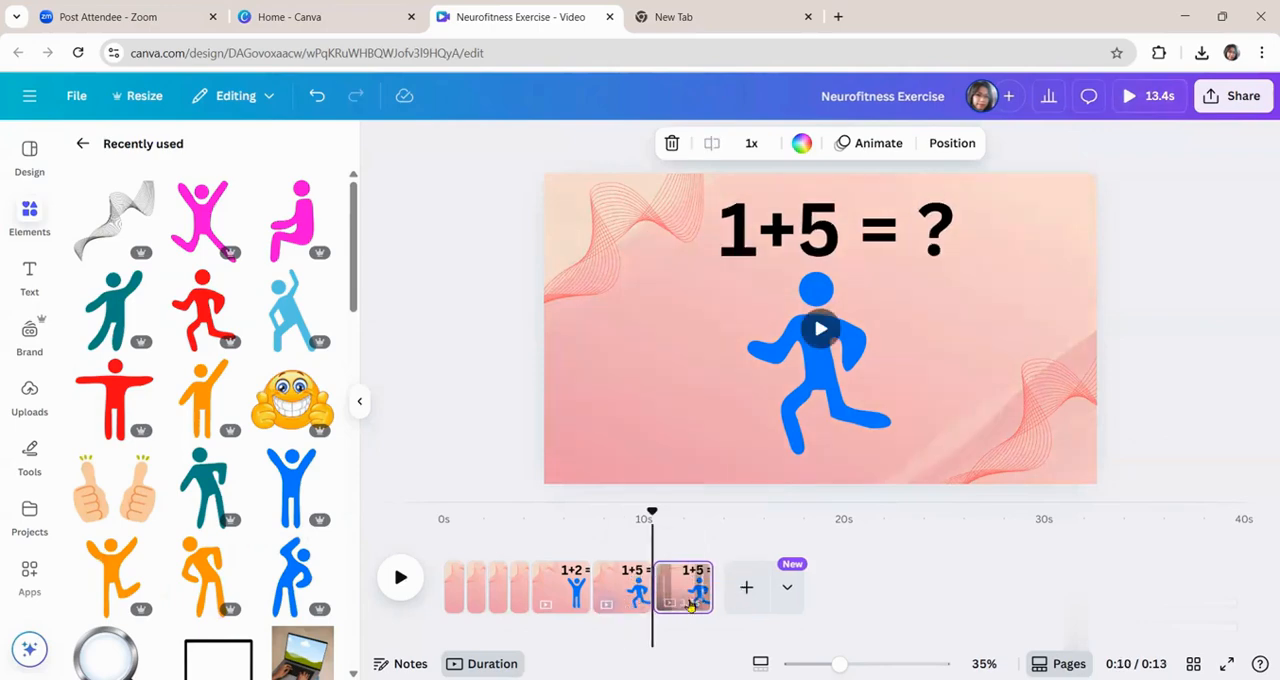
pyautogui.click(757, 250)
pyautogui.click(741, 229)
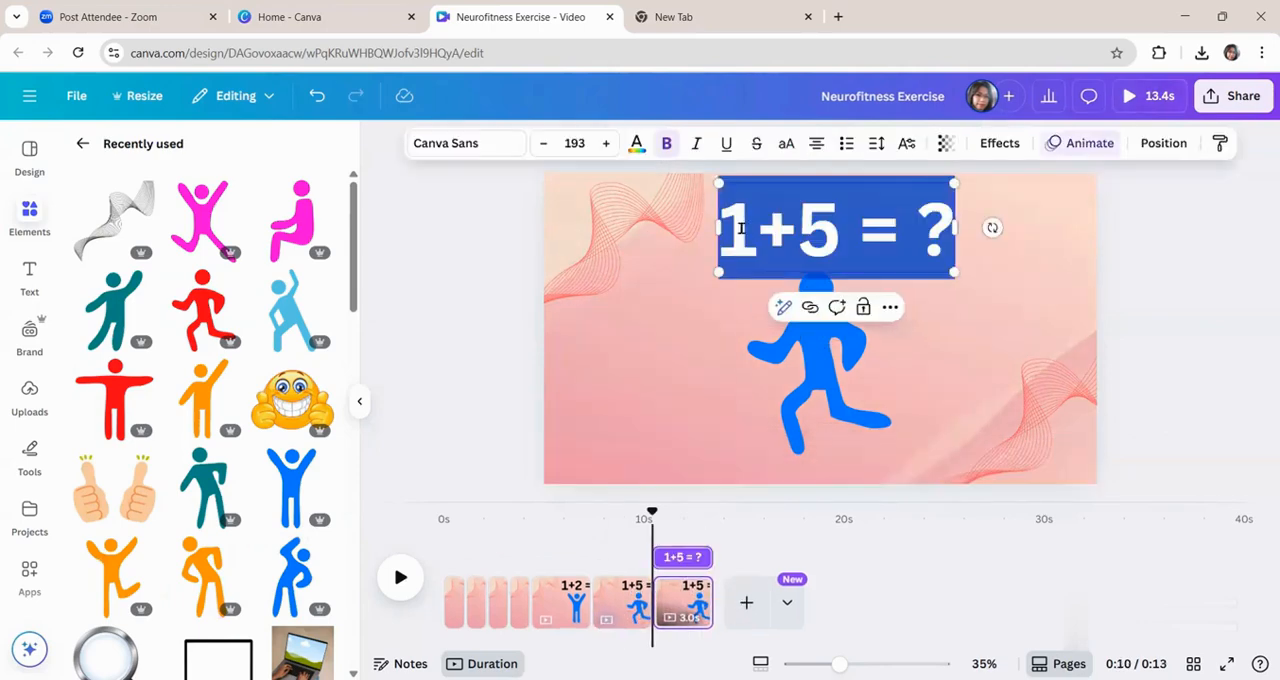
pyautogui.click(757, 229)
pyautogui.press('BackSpace')
pyautogui.write('6')
# Replace the running figure on the "6+5 = ?" page with the teal standing figure, enlarged below the equation and recoloured blue.
pyautogui.click(845, 410)
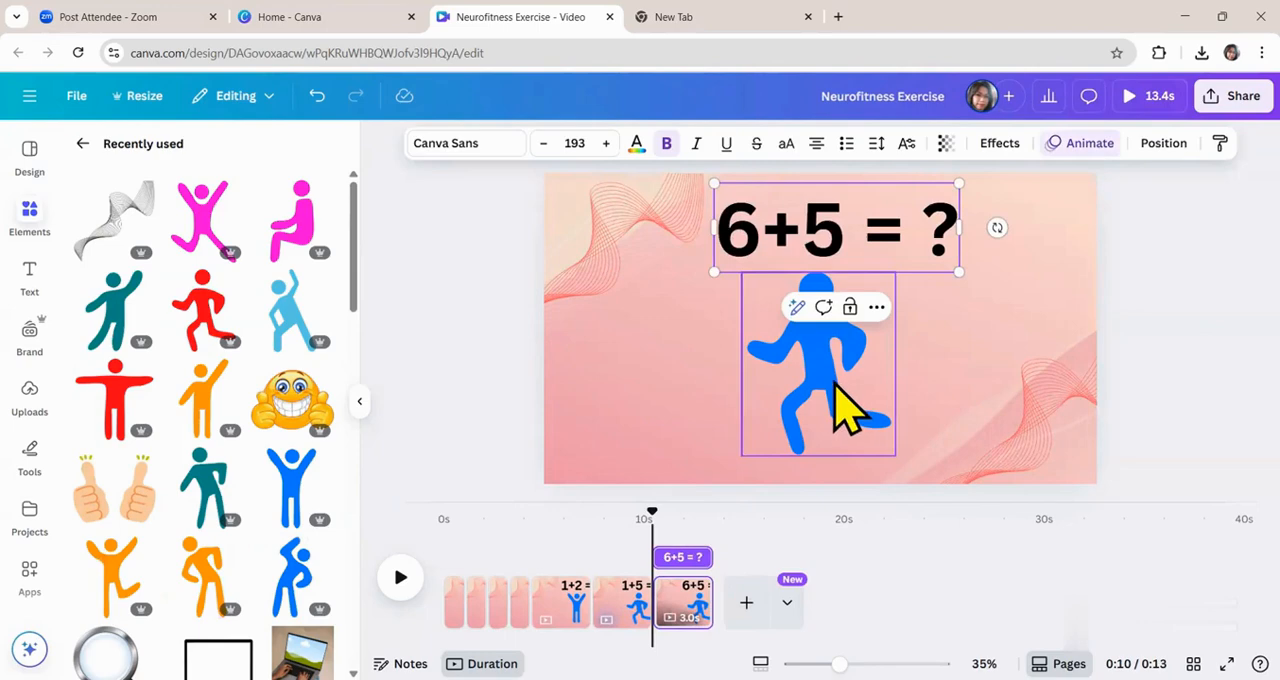
pyautogui.press('Delete')
pyautogui.click(210, 490)
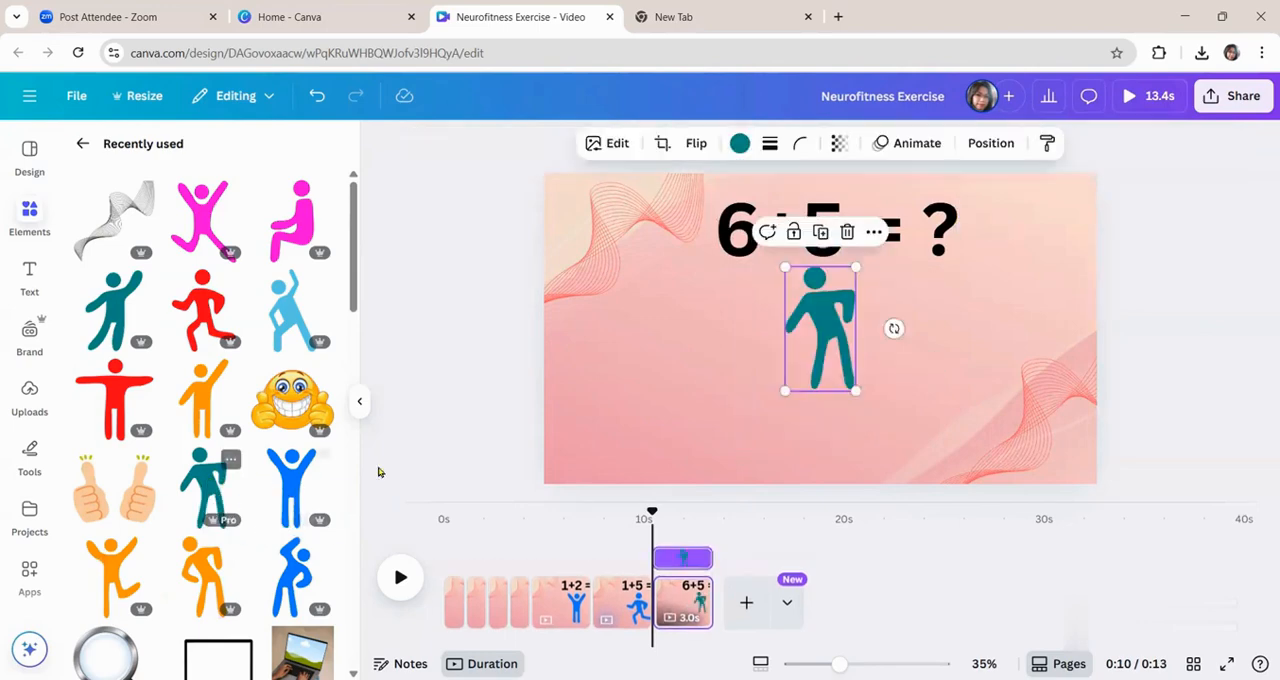
pyautogui.moveTo(785, 391); pyautogui.dragTo(747, 442)
pyautogui.moveTo(856, 433); pyautogui.dragTo(877, 471)
pyautogui.click(740, 144)
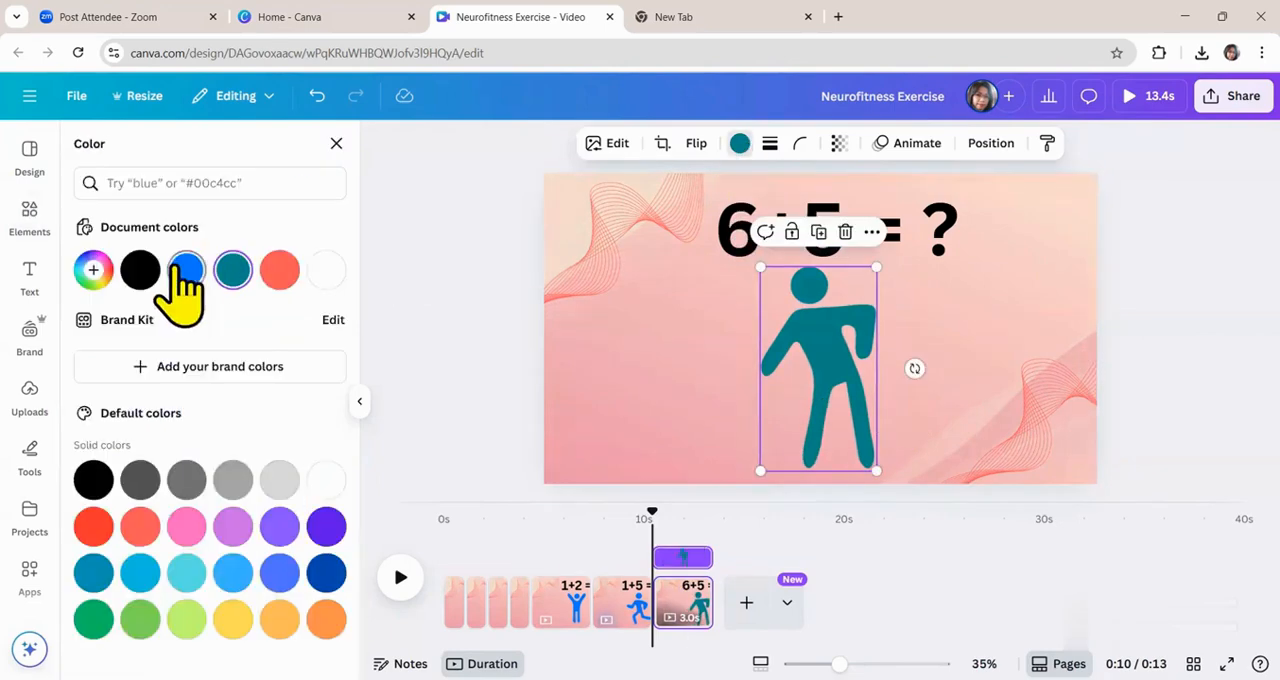
pyautogui.click(176, 268)
# Duplicate the "6+5 = ?" page and replace the copy's figure with the orange figure raising both arms and one leg.
pyautogui.click(682, 605)
pyautogui.hotkey('ctrl', 'd')
pyautogui.click(797, 390)
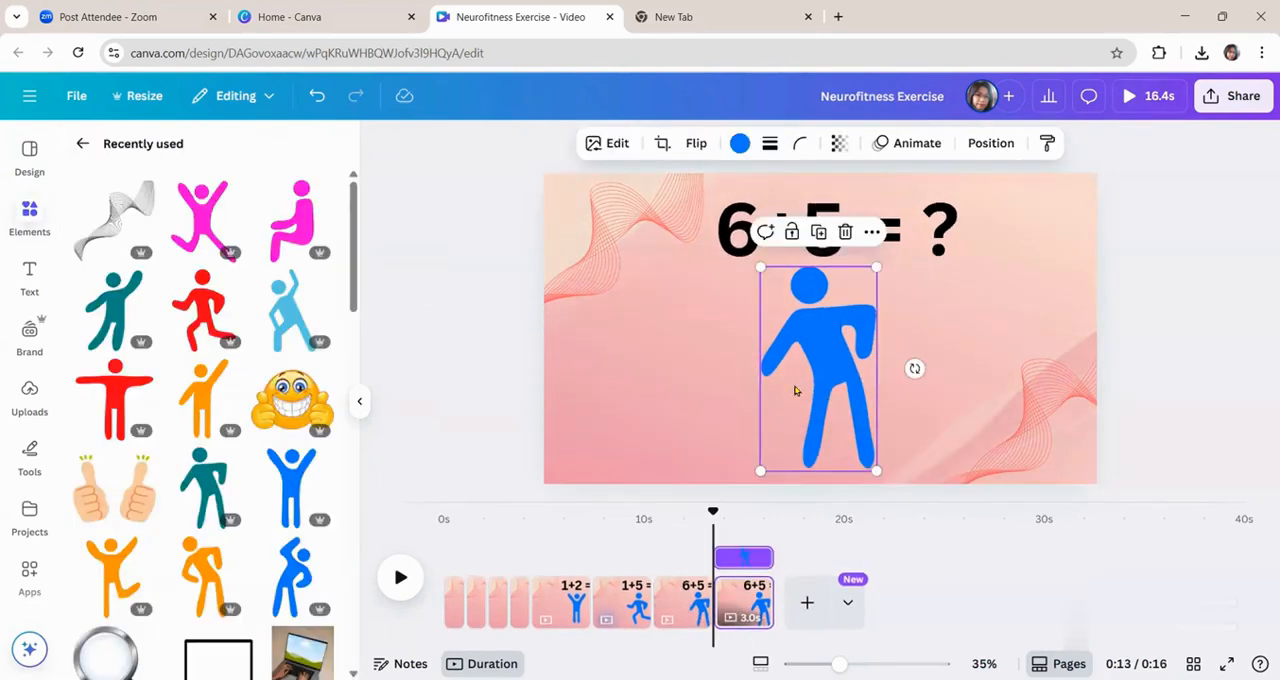
pyautogui.press('Delete')
pyautogui.click(204, 578)
pyautogui.click(114, 584)
pyautogui.click(821, 336)
pyautogui.press('Delete')
# Enlarge the orange figure and centre it below the equation.
pyautogui.moveTo(912, 355); pyautogui.dragTo(839, 356)
pyautogui.moveTo(861, 432); pyautogui.dragTo(892, 477)
pyautogui.moveTo(880, 303); pyautogui.dragTo(894, 274)
pyautogui.moveTo(846, 366); pyautogui.dragTo(834, 368)
# Change the equation above the orange figure to "6-5 = ?".
pyautogui.click(797, 238)
pyautogui.click(794, 237)
pyautogui.press('BackSpace')
pyautogui.write('-')
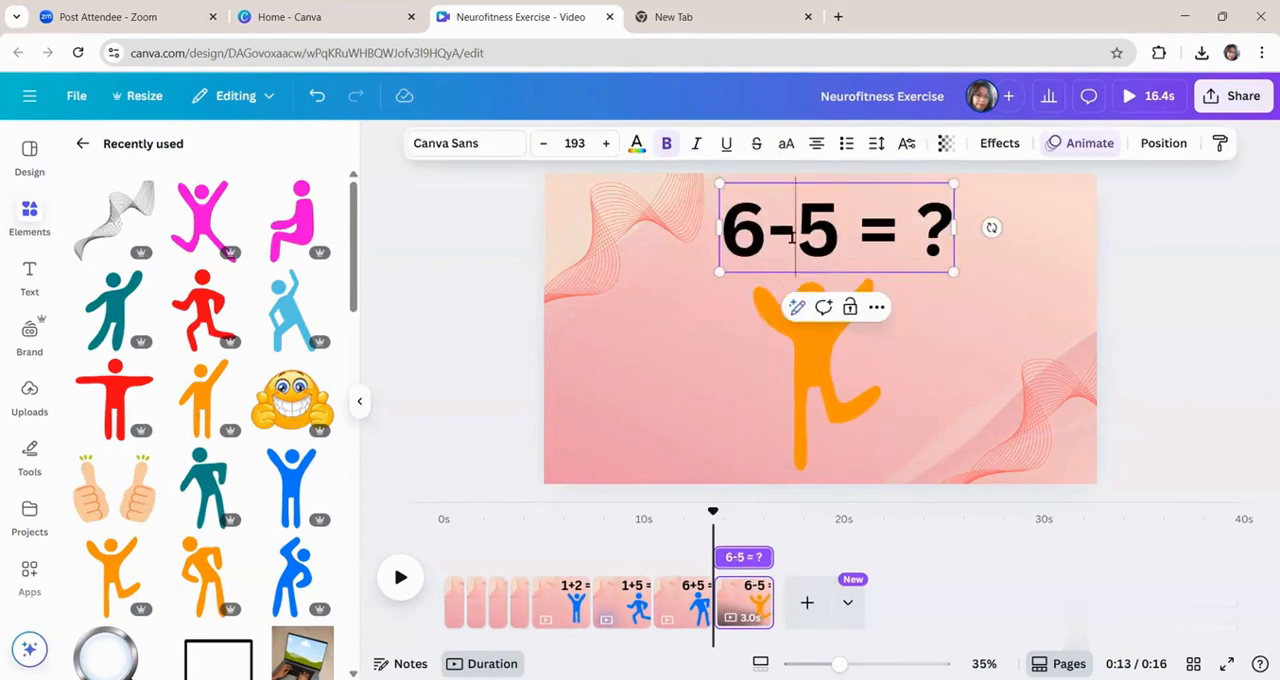
# Recolour the orange figure on the "6-5 = ?" page with the document's blue.
pyautogui.click(812, 360)
pyautogui.click(740, 143)
pyautogui.click(186, 270)
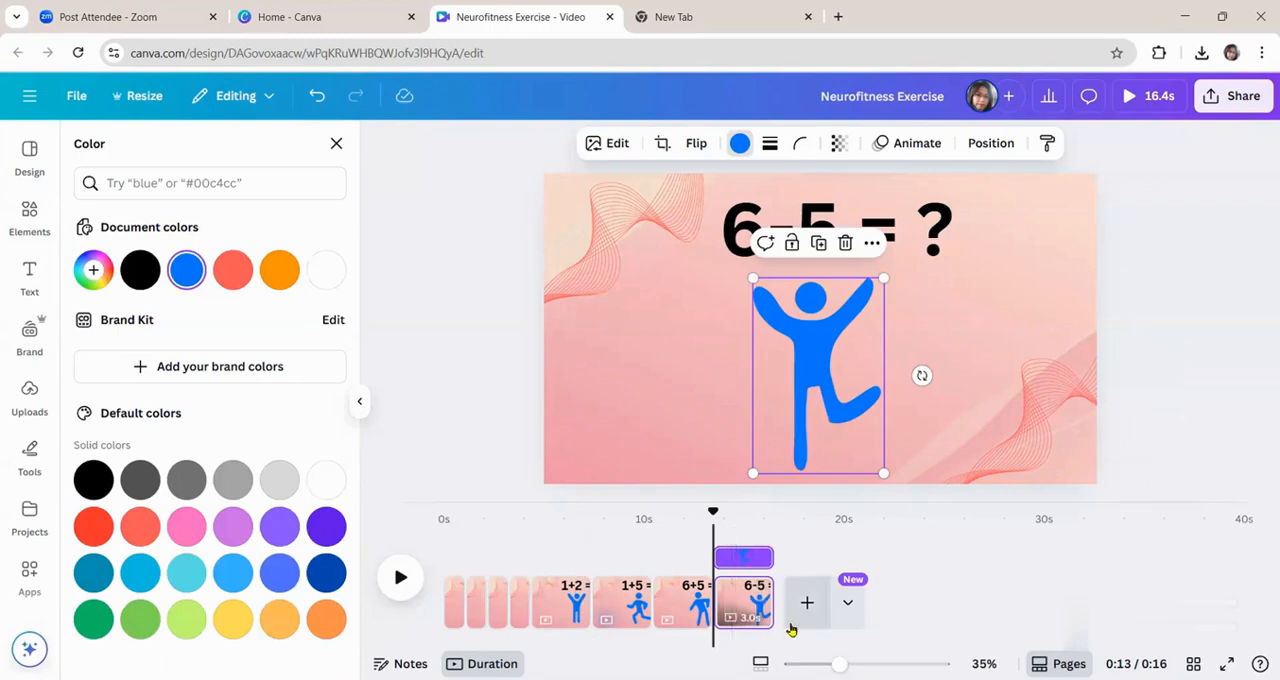
# Duplicate the "6-5 = ?" page and replace the copy's figure with the red arms-outstretched figure, enlarged and centred below the equation.
pyautogui.click(748, 608)
pyautogui.hotkey('ctrl', 'd')
pyautogui.click(815, 365)
pyautogui.press('Delete')
pyautogui.click(114, 402)
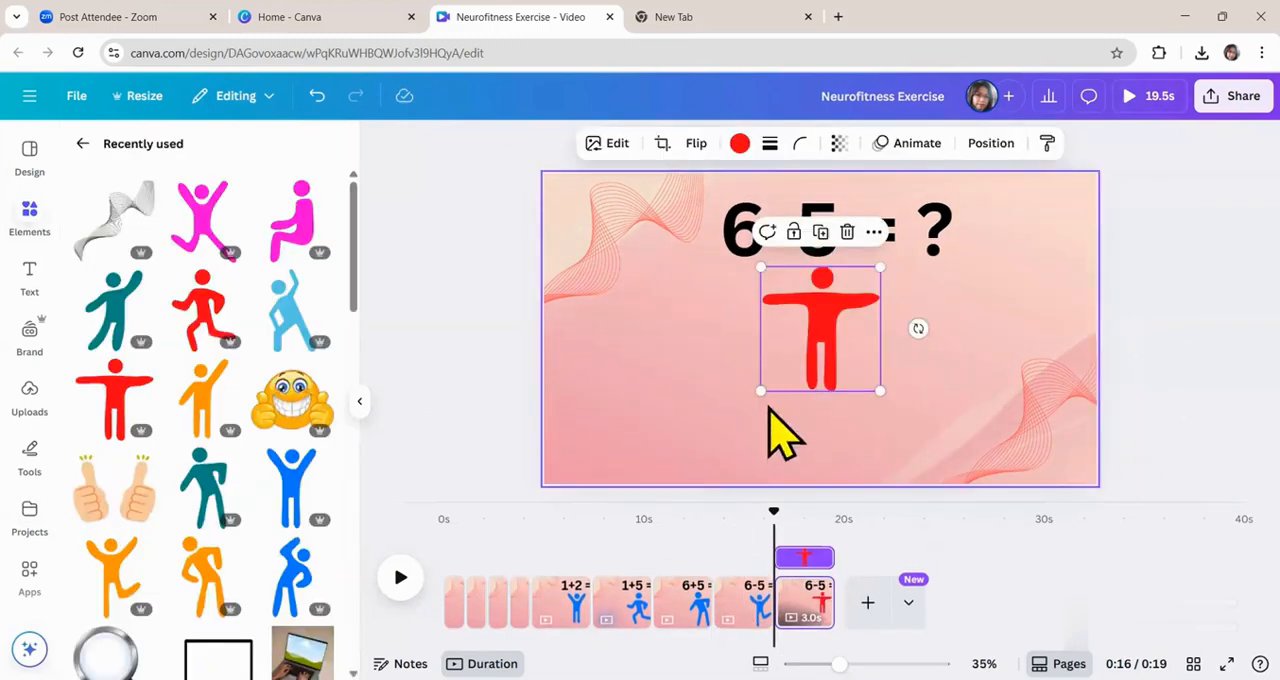
pyautogui.moveTo(761, 391); pyautogui.dragTo(687, 465)
pyautogui.moveTo(783, 366); pyautogui.dragTo(814, 371)
# Change the equation on the red figure's page to "8-5 = ?".
pyautogui.click(770, 240)
pyautogui.click(766, 238)
pyautogui.press('BackSpace')
pyautogui.write('8')
pyautogui.click(787, 602)
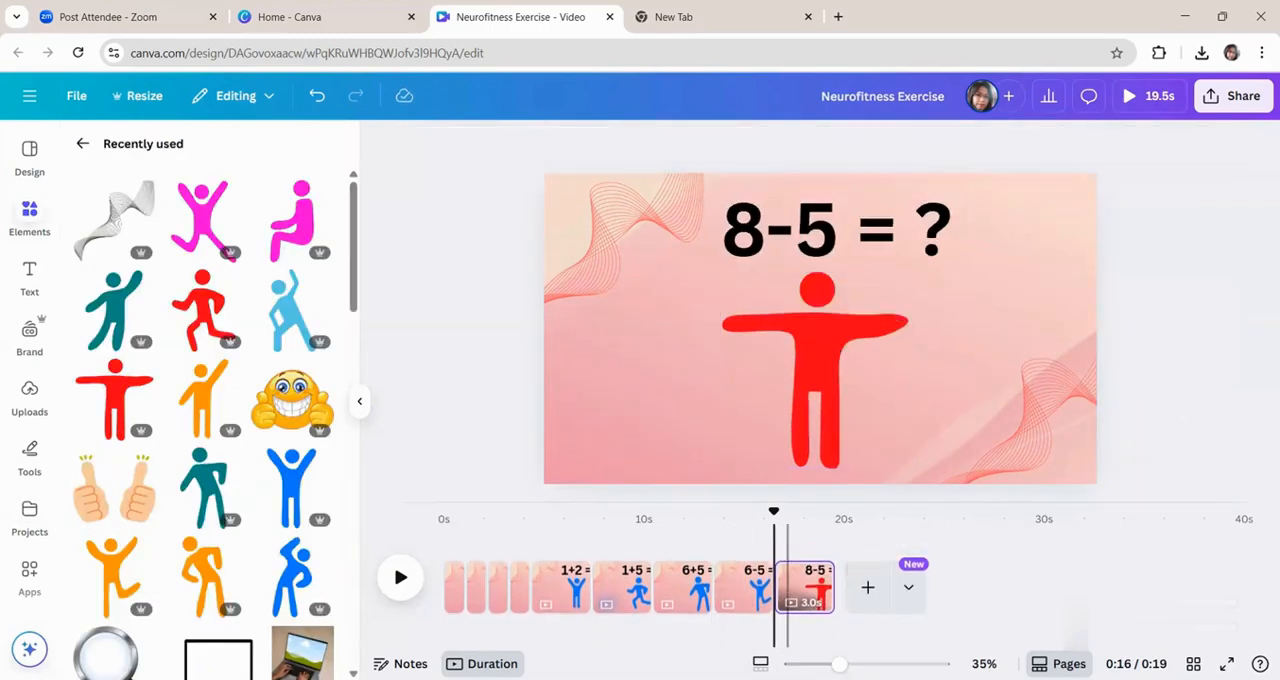
# On a copy of the "8-5 = ?" page without the figure, move the equation to the page centre and enlarge it to size 230.
pyautogui.click(866, 588)
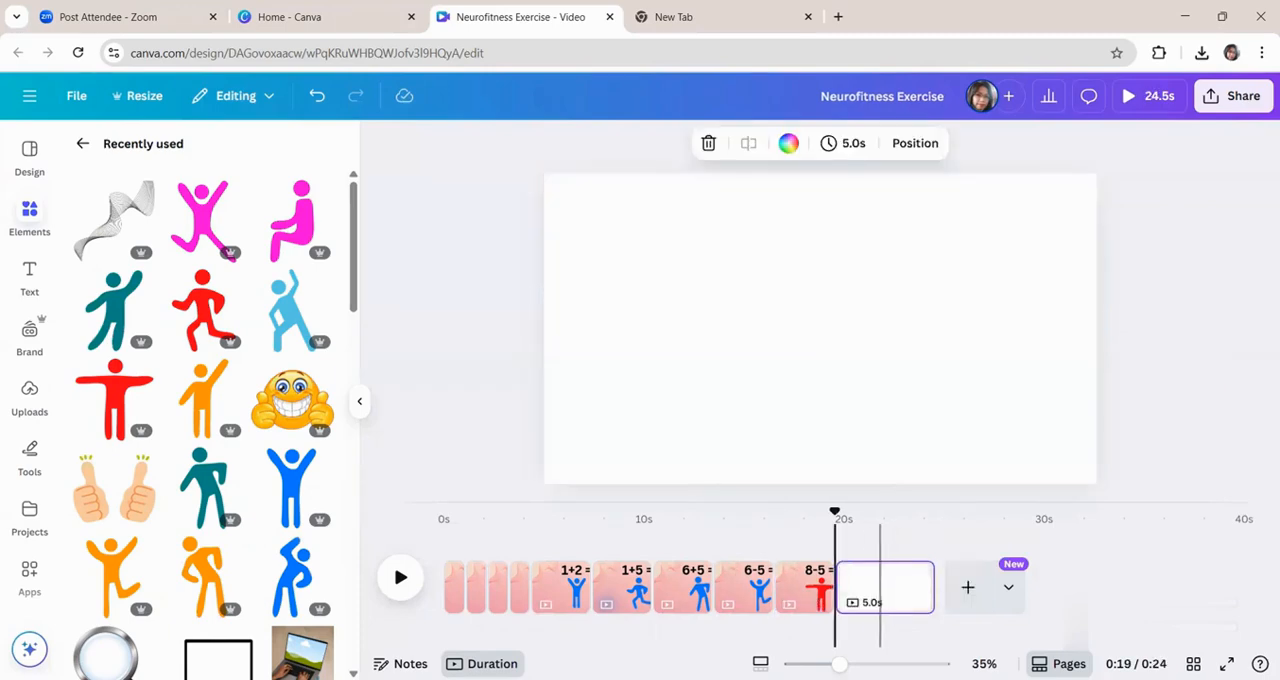
pyautogui.press('Delete')
pyautogui.click(836, 254)
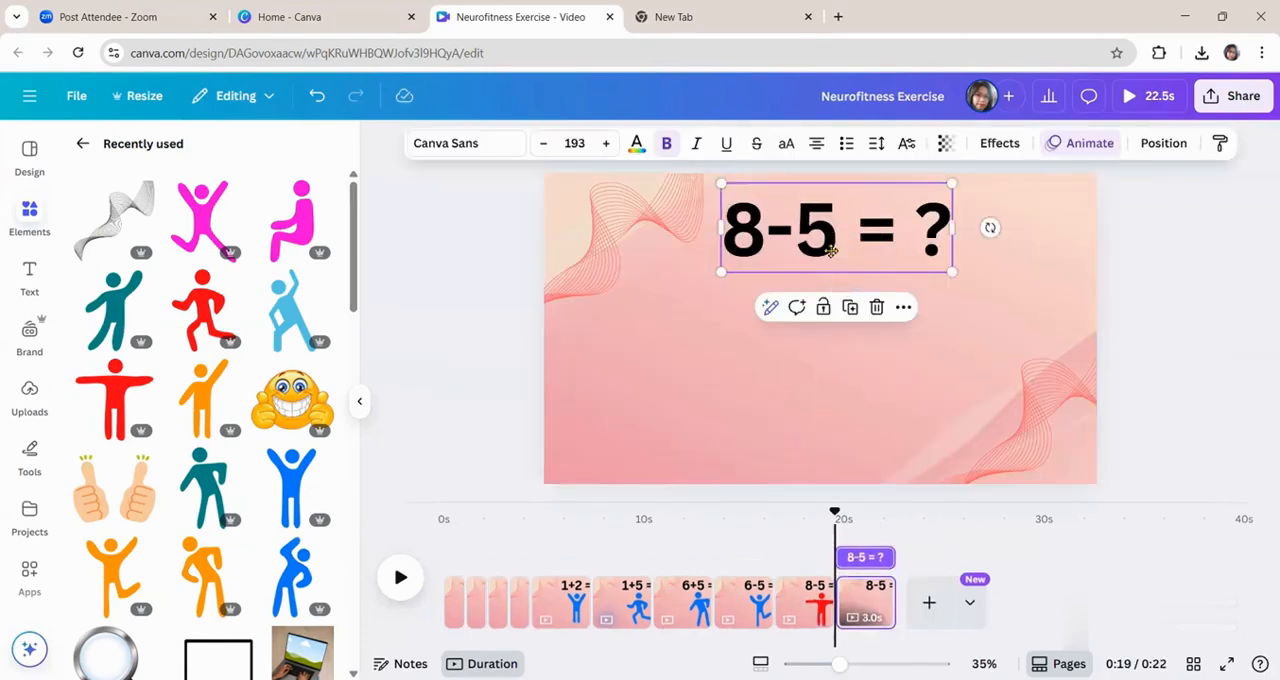
pyautogui.moveTo(831, 252); pyautogui.dragTo(801, 352)
pyautogui.moveTo(919, 284); pyautogui.dragTo(963, 268)
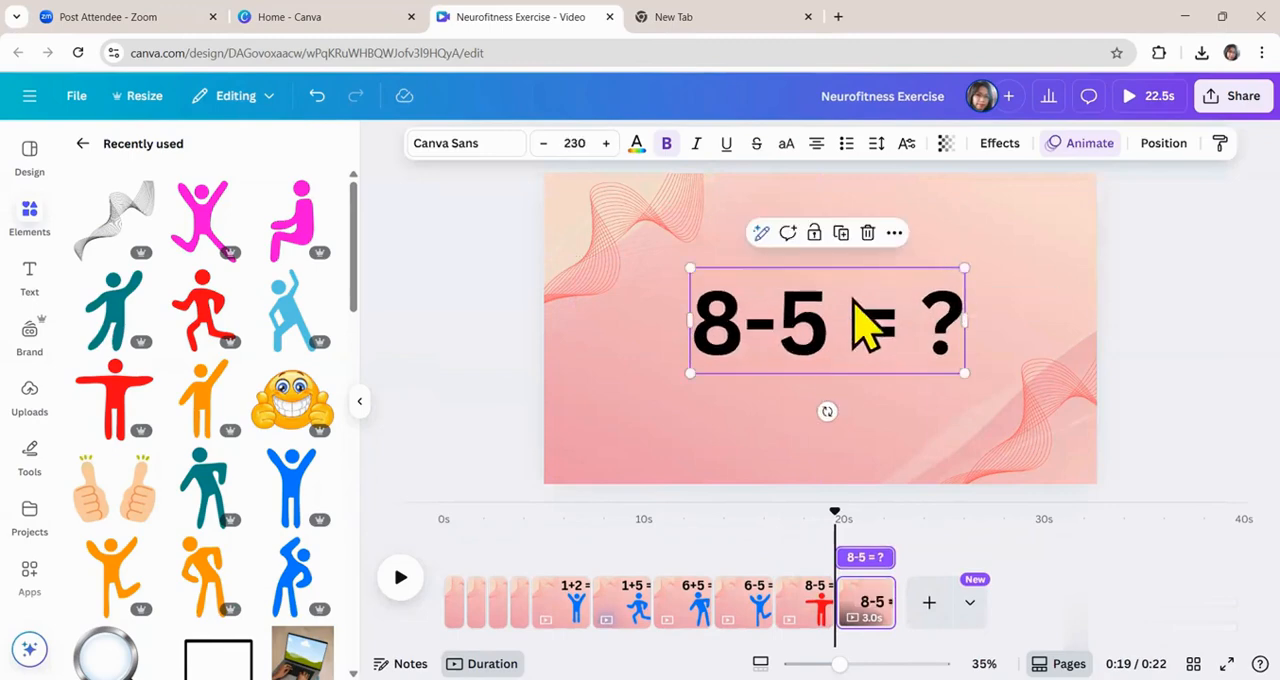
# Replace the equation text on the last page with "Good Job!".
pyautogui.doubleClick(850, 298)
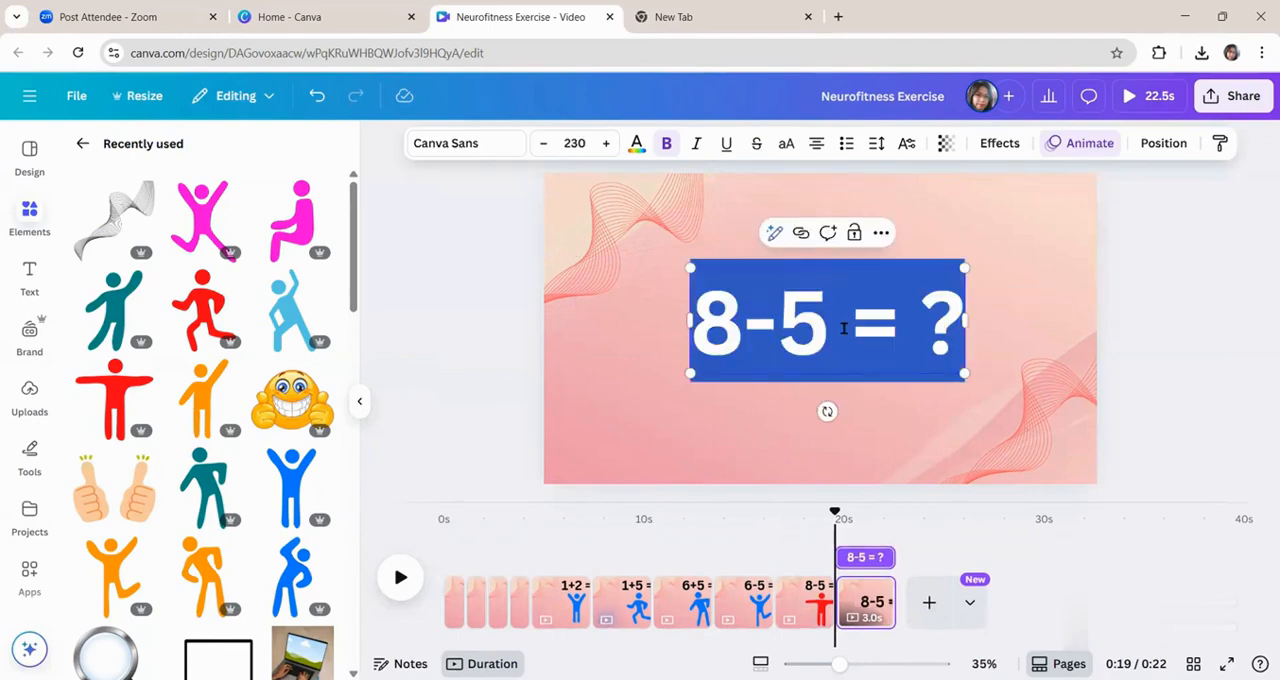
pyautogui.write('Godo')
pyautogui.press('BackSpace')
pyautogui.press('BackSpace')
pyautogui.write('od')
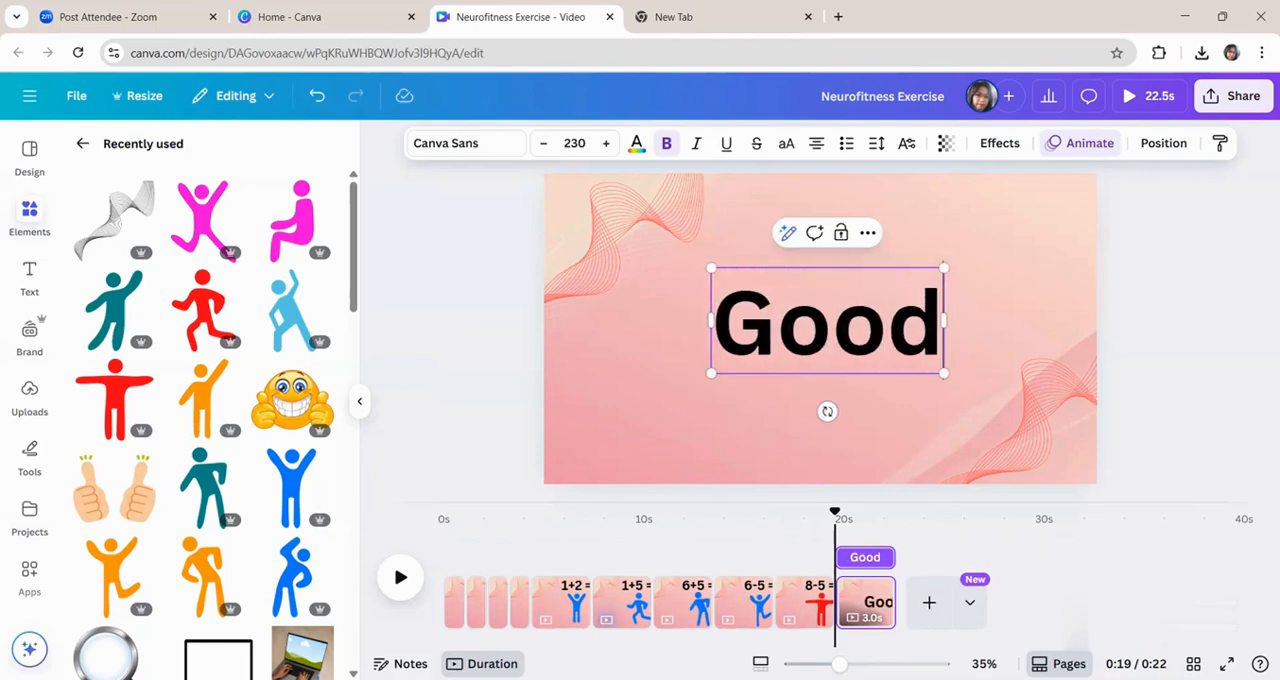
pyautogui.write(' JOb!')
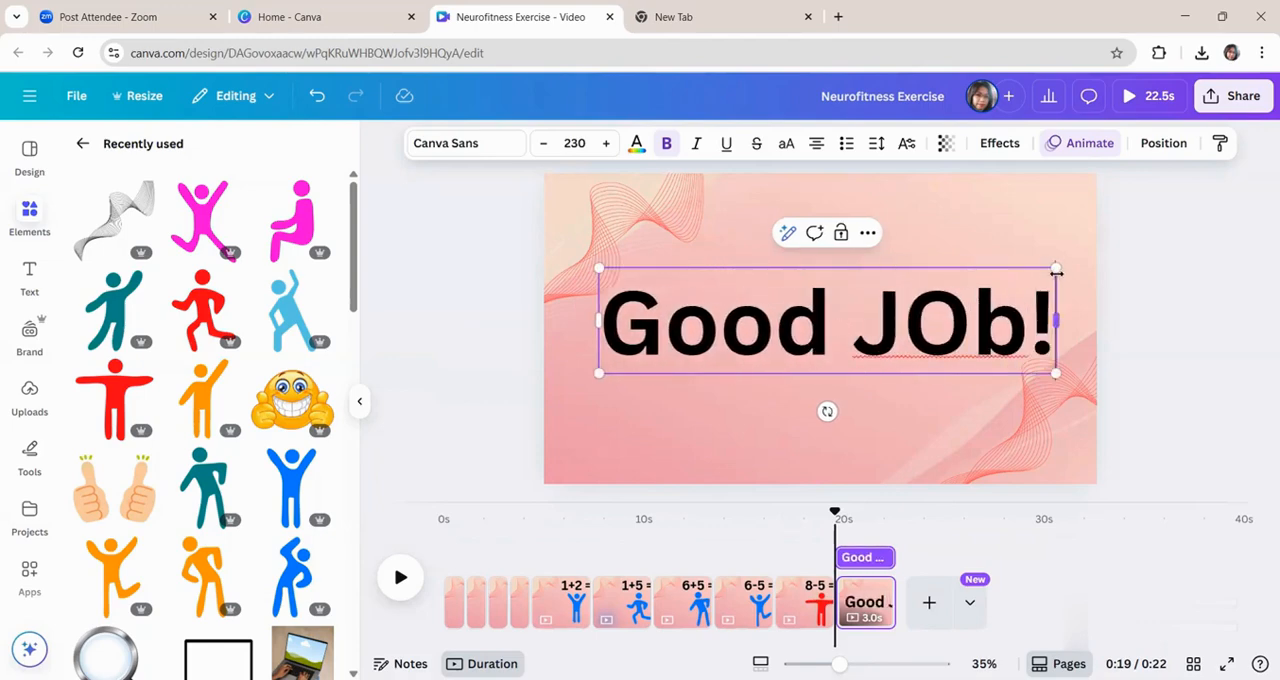
pyautogui.click(966, 326)
pyautogui.press('BackSpace')
pyautogui.write('o')
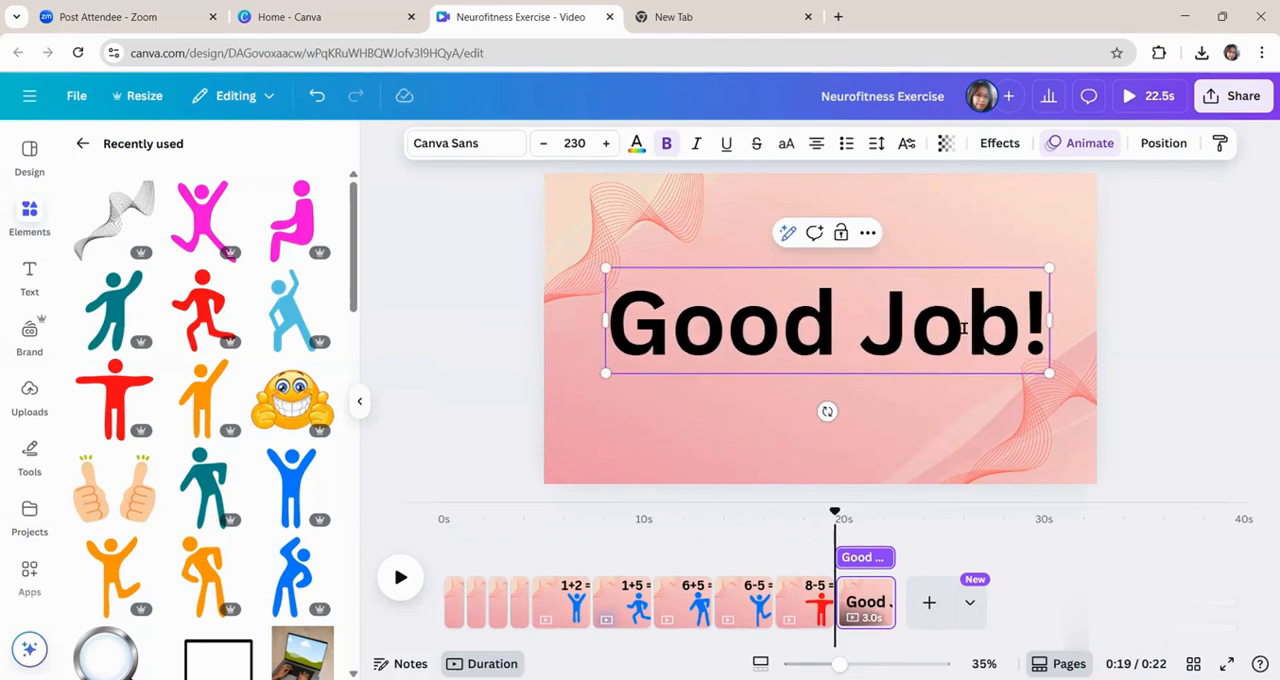
# Reduce the "Good Job!" text to size 171 and centre it horizontally in the upper half of the page.
pyautogui.moveTo(1050, 267); pyautogui.dragTo(938, 298)
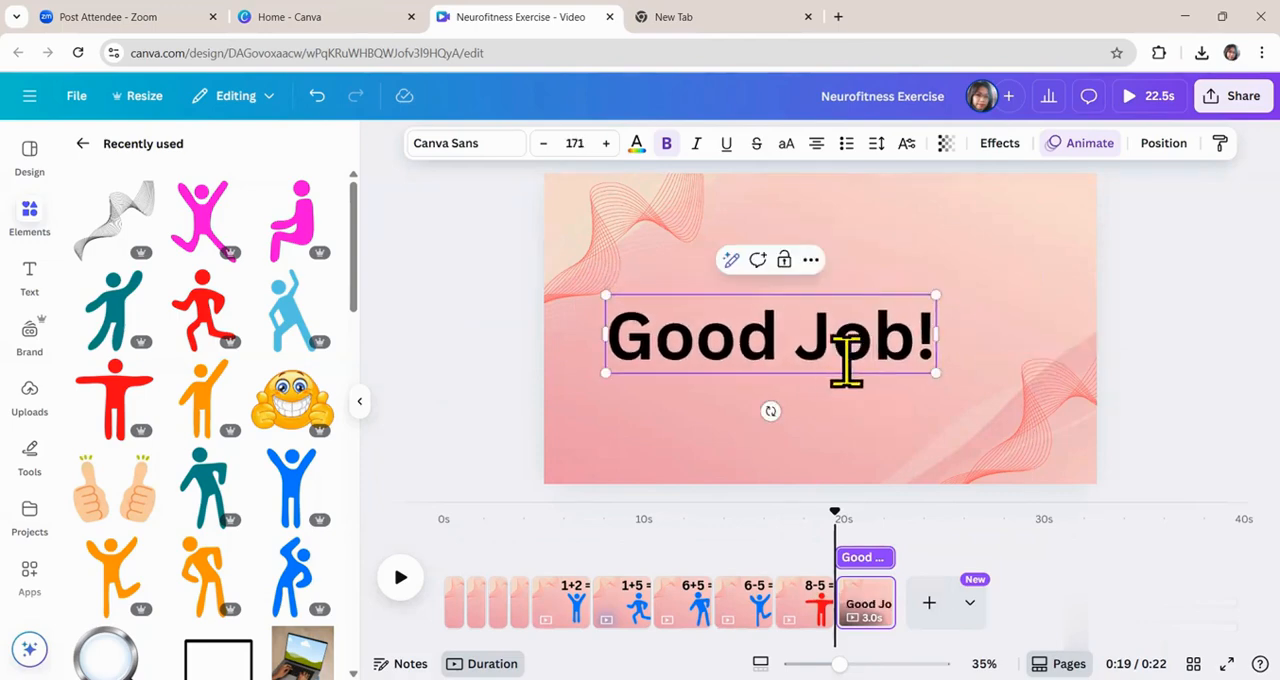
pyautogui.click(1180, 320)
pyautogui.moveTo(808, 365); pyautogui.dragTo(859, 304)
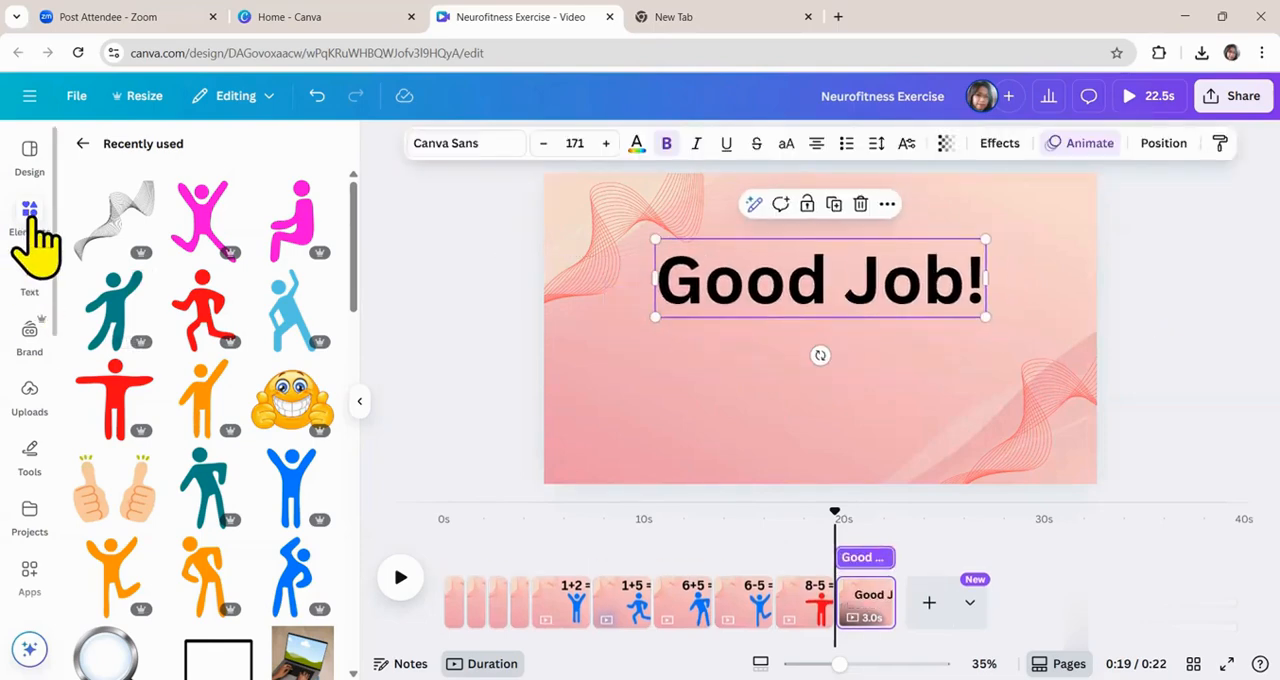
# Search the graphics for "thumbs up" and insert the smiling emoji with two raised thumbs.
pyautogui.click(35, 240)
pyautogui.click(80, 145)
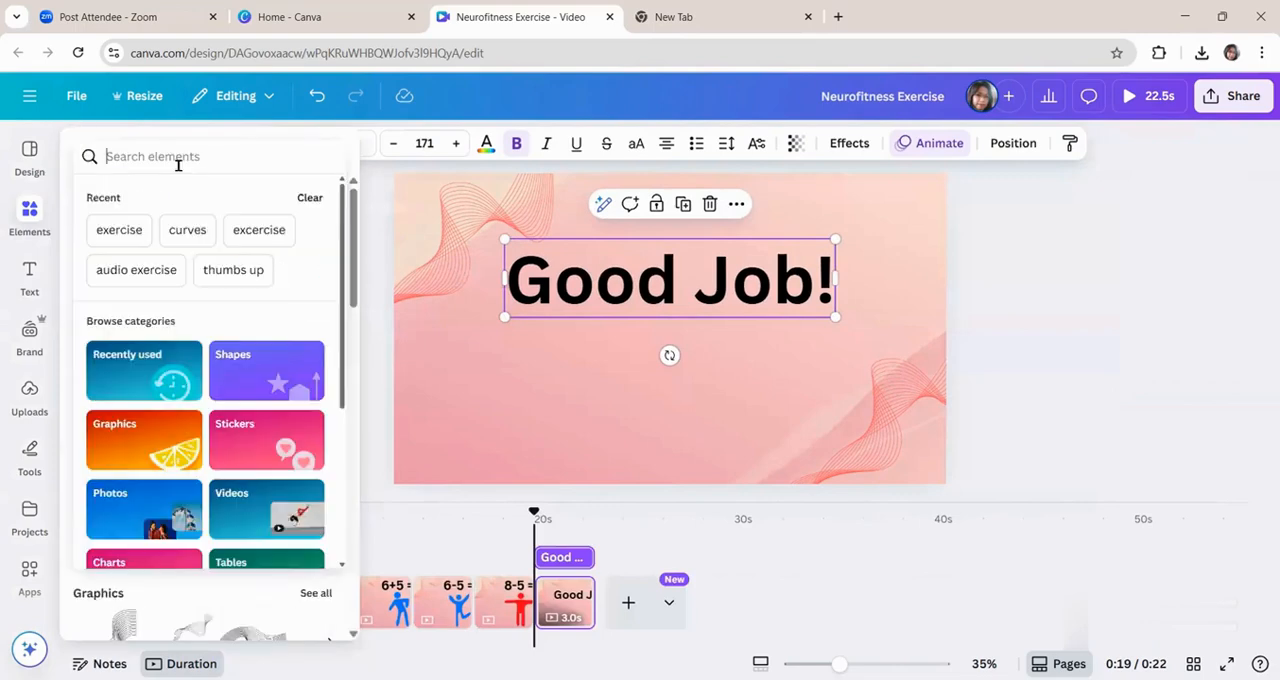
pyautogui.write('thumbs')
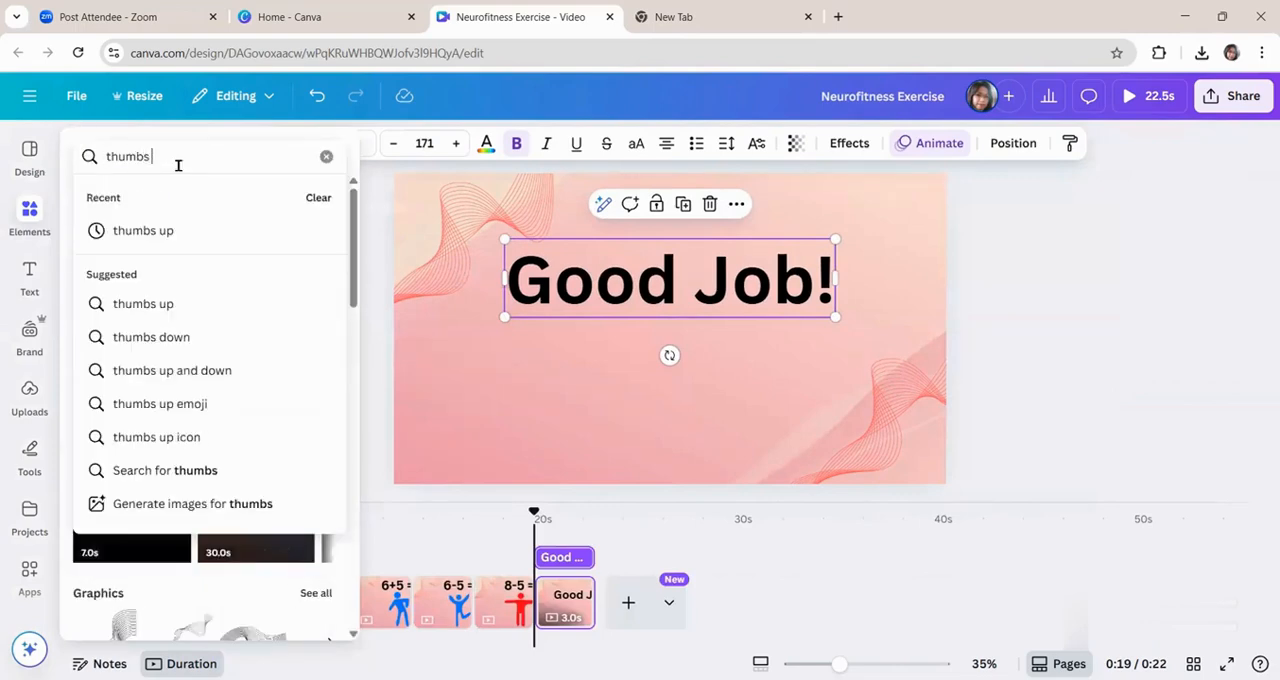
pyautogui.write(' up')
pyautogui.press('Return')
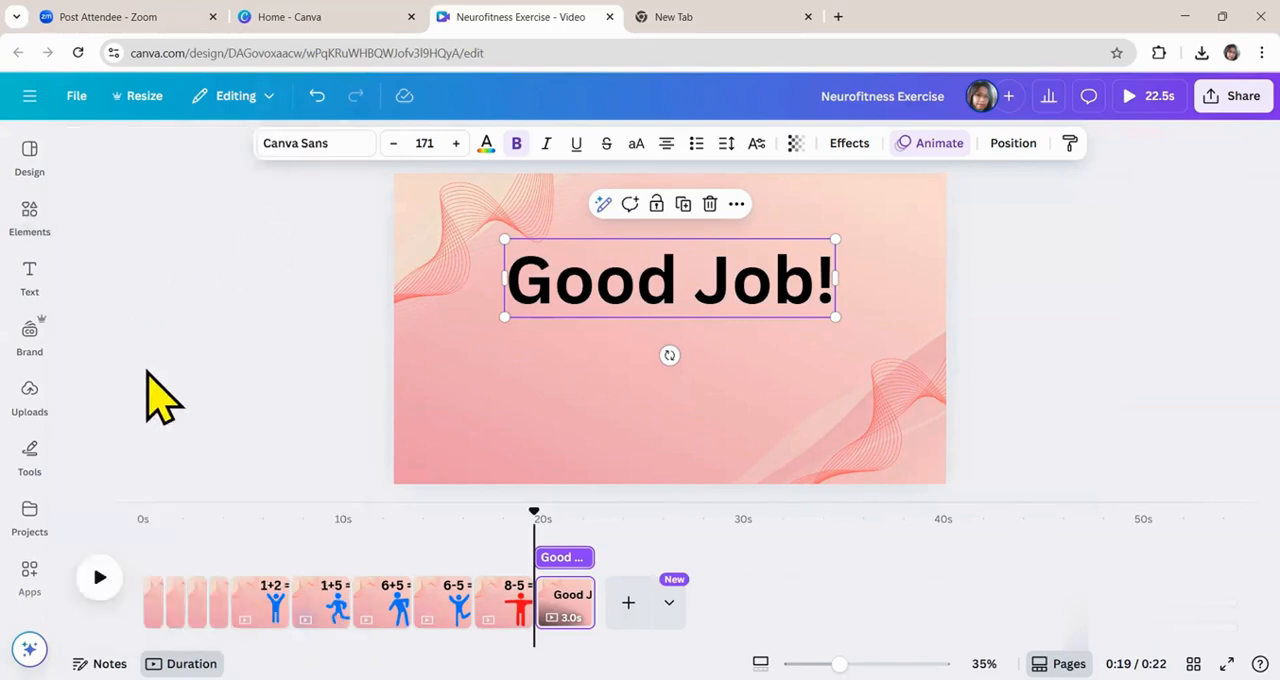
pyautogui.moveTo(30, 215)
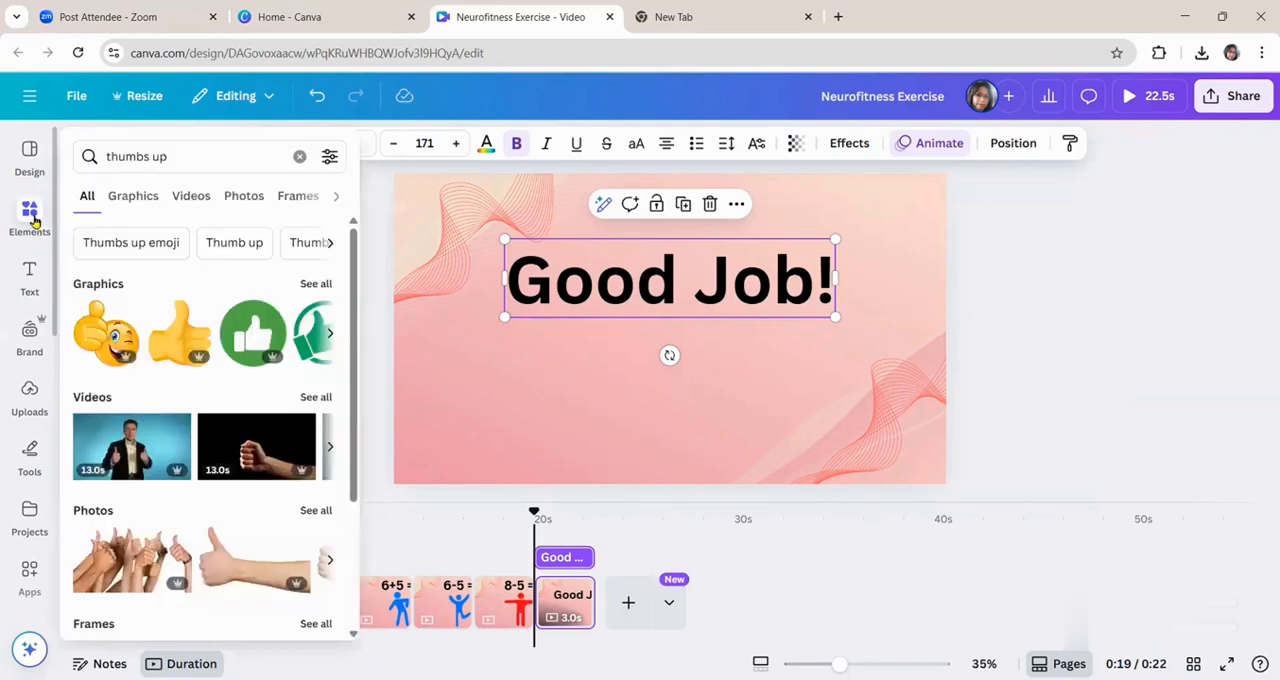
pyautogui.click(124, 196)
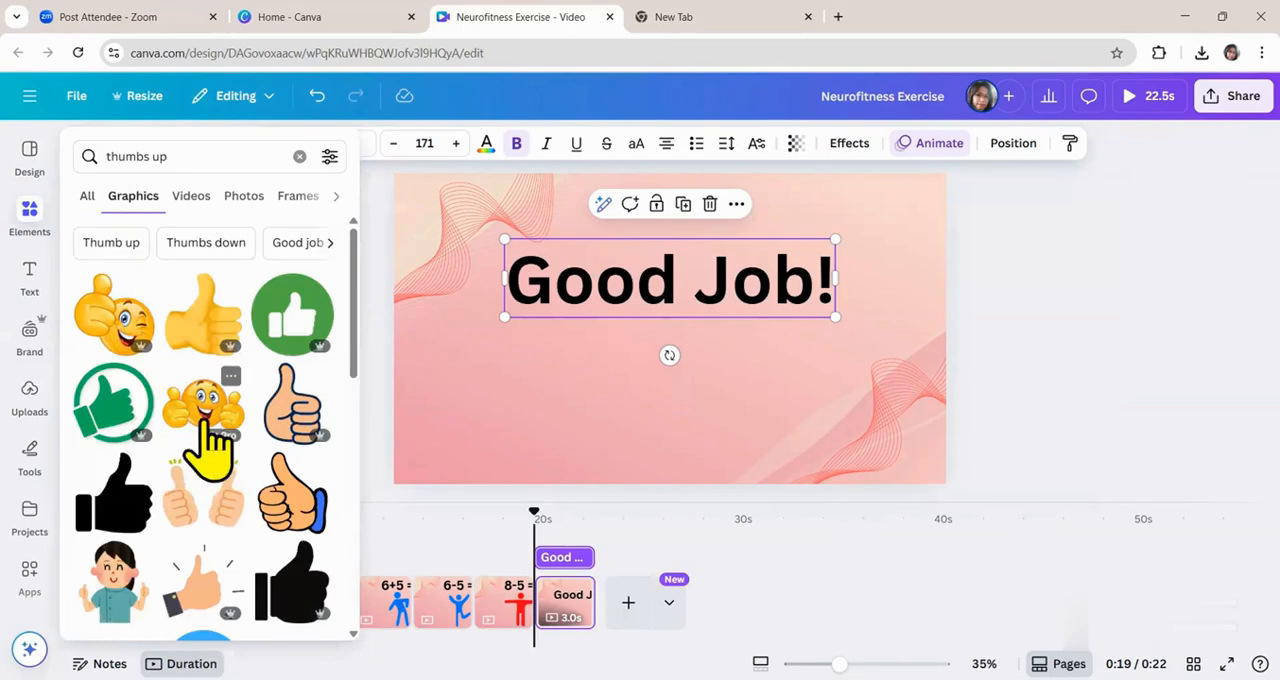
pyautogui.click(206, 414)
# Place the emoji below the "Good Job!" text and shift the text slightly upward.
pyautogui.moveTo(676, 330); pyautogui.dragTo(675, 388)
pyautogui.moveTo(721, 295); pyautogui.dragTo(721, 281)
pyautogui.moveTo(694, 375); pyautogui.dragTo(703, 353)
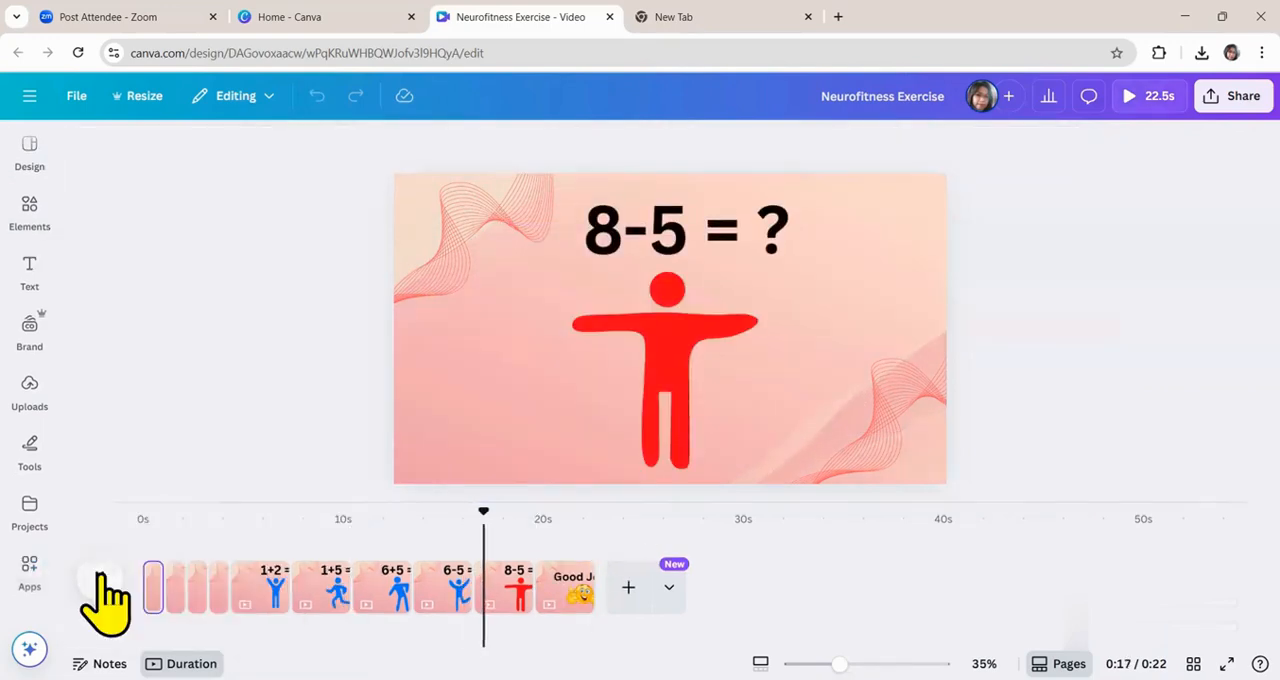
# Search the elements library for "audio exercise" and show only audio results.
pyautogui.click(108, 575)
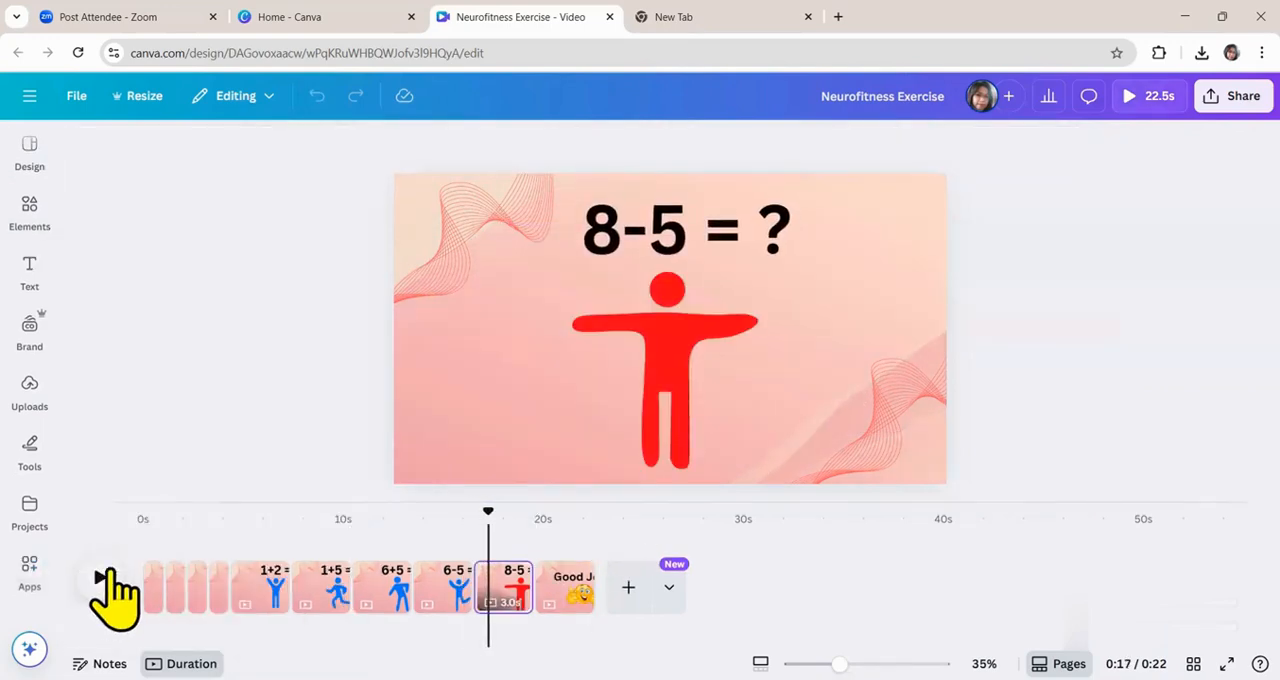
pyautogui.click(24, 214)
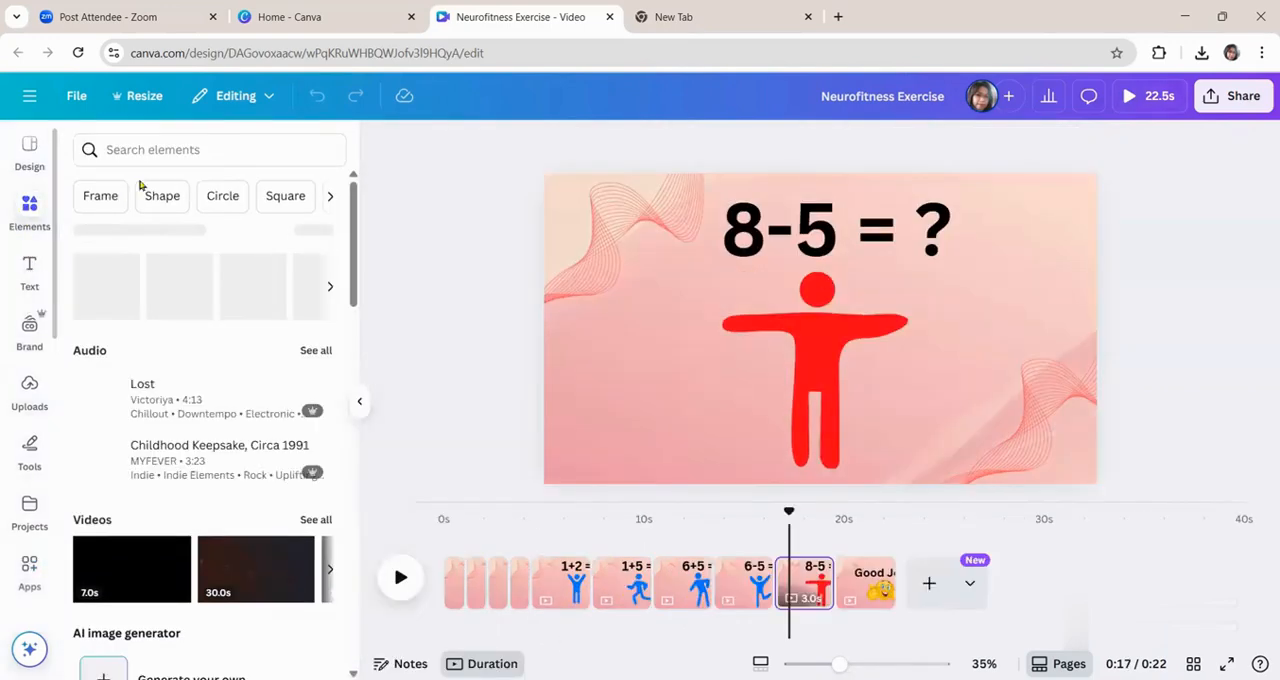
pyautogui.click(183, 157)
pyautogui.write('audio')
pyautogui.click(160, 177)
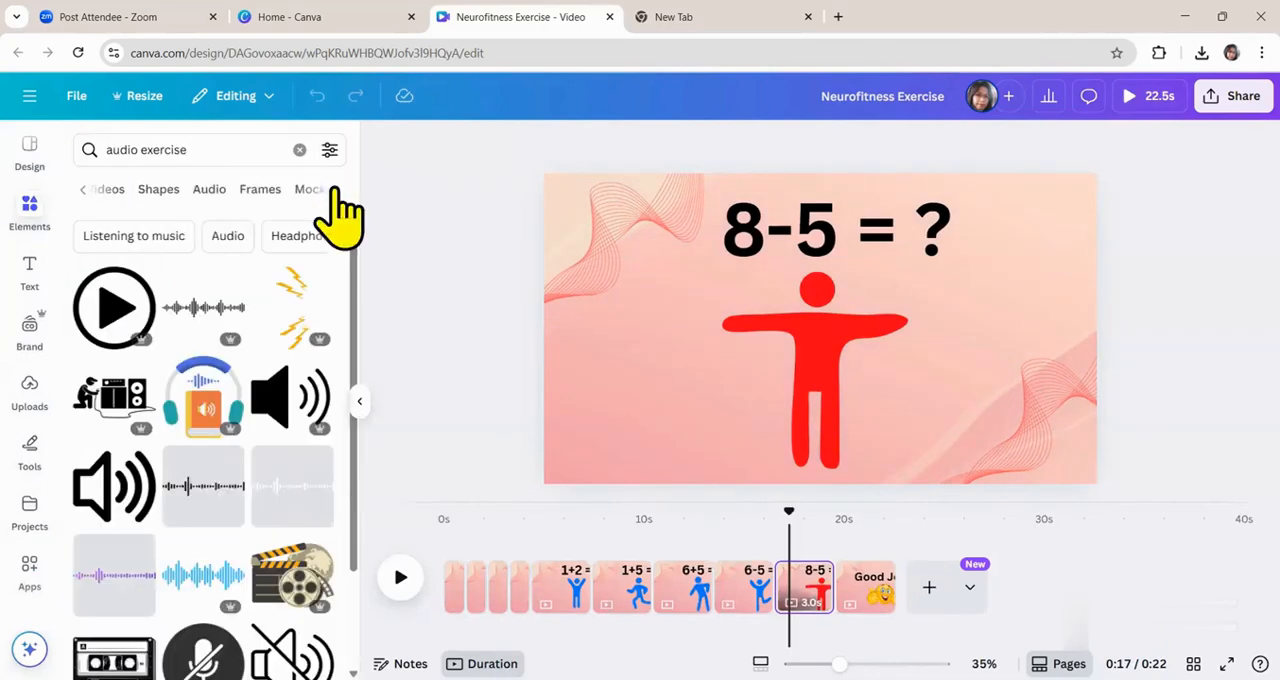
pyautogui.click(200, 198)
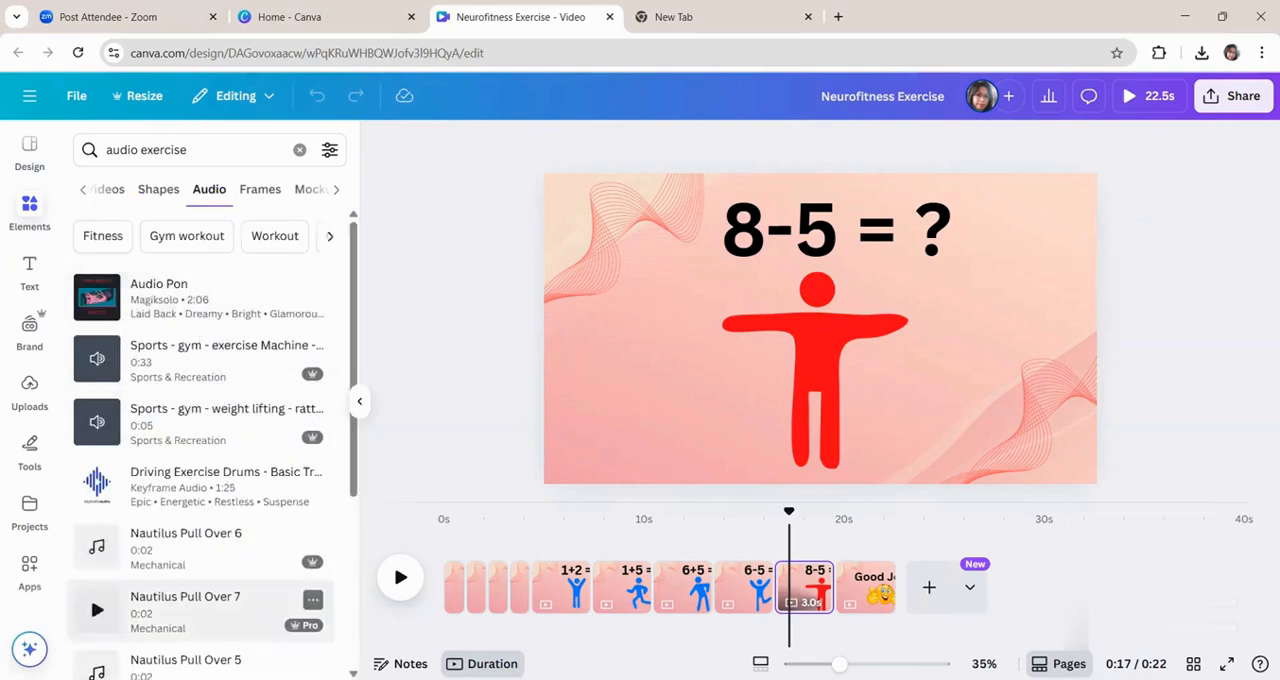
# Try adding the "Wake Up" track to the video.
pyautogui.scroll(-1, 200, 600)
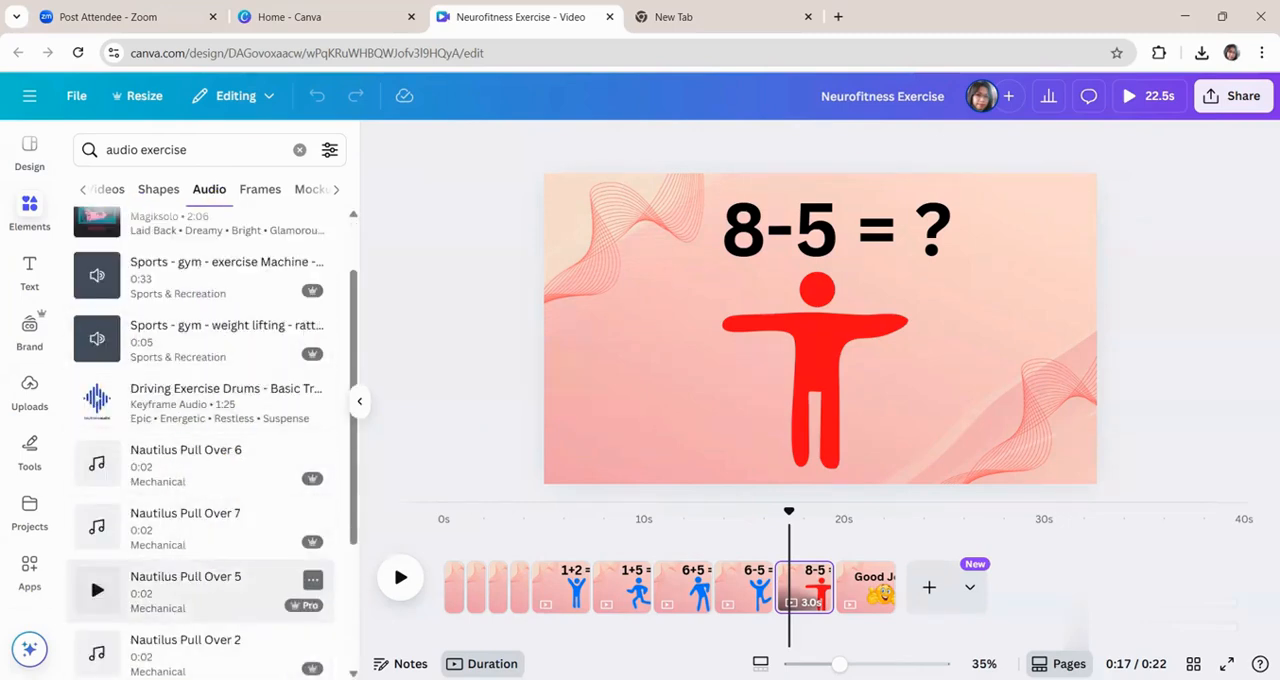
pyautogui.scroll(-5, 225, 415)
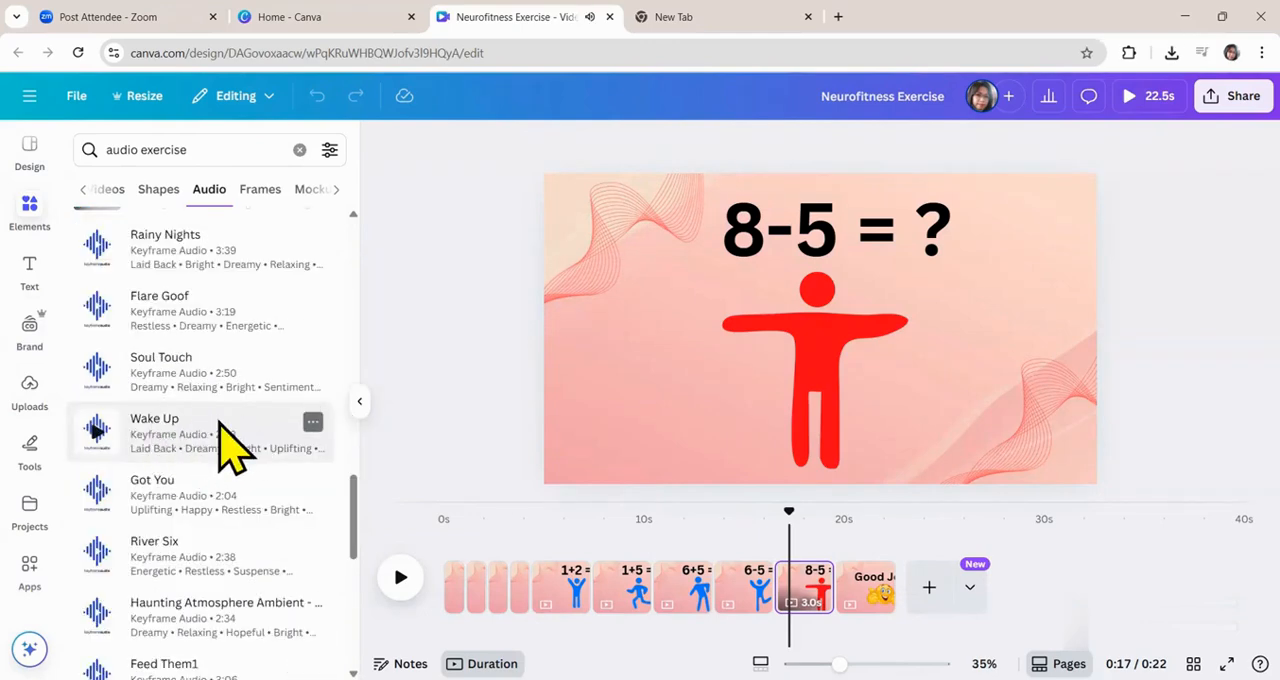
pyautogui.click(220, 425)
pyautogui.hotkey('ctrl', 'z')
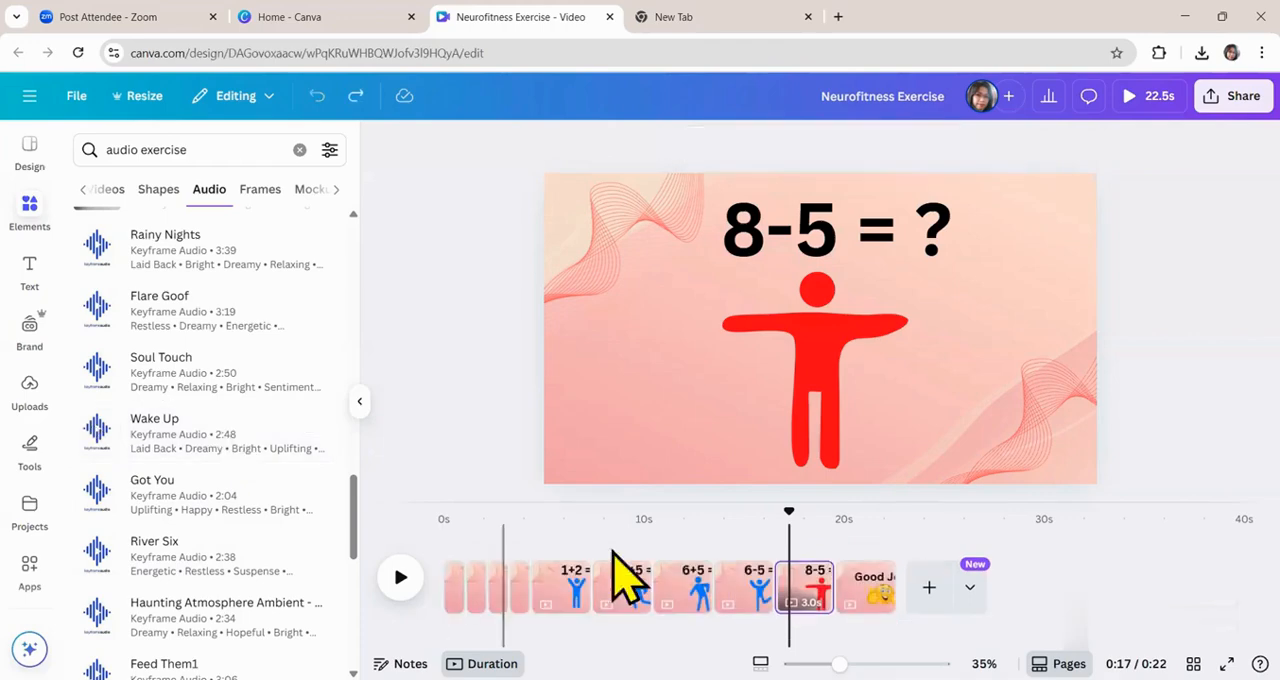
# Add the "Haunting Atmosphere Ambient" track from the start of the video and lower its volume.
pyautogui.moveTo(790, 541); pyautogui.dragTo(444, 560)
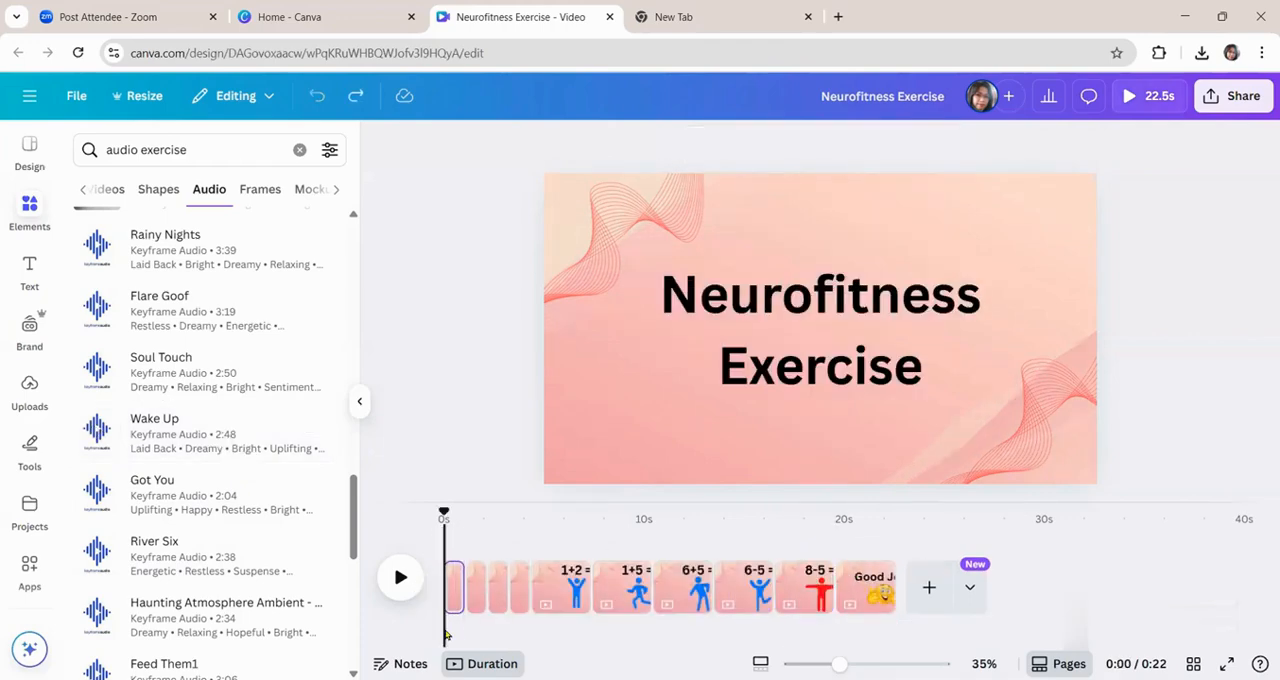
pyautogui.click(137, 634)
pyautogui.click(664, 575)
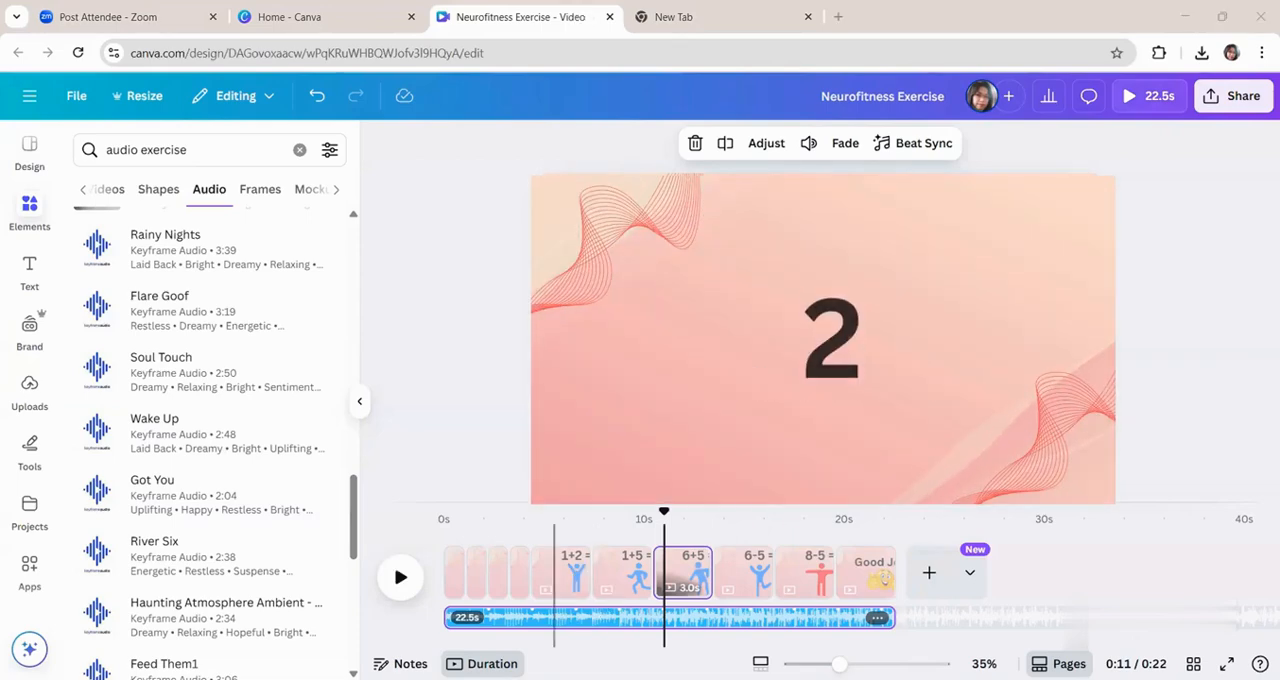
pyautogui.click(809, 145)
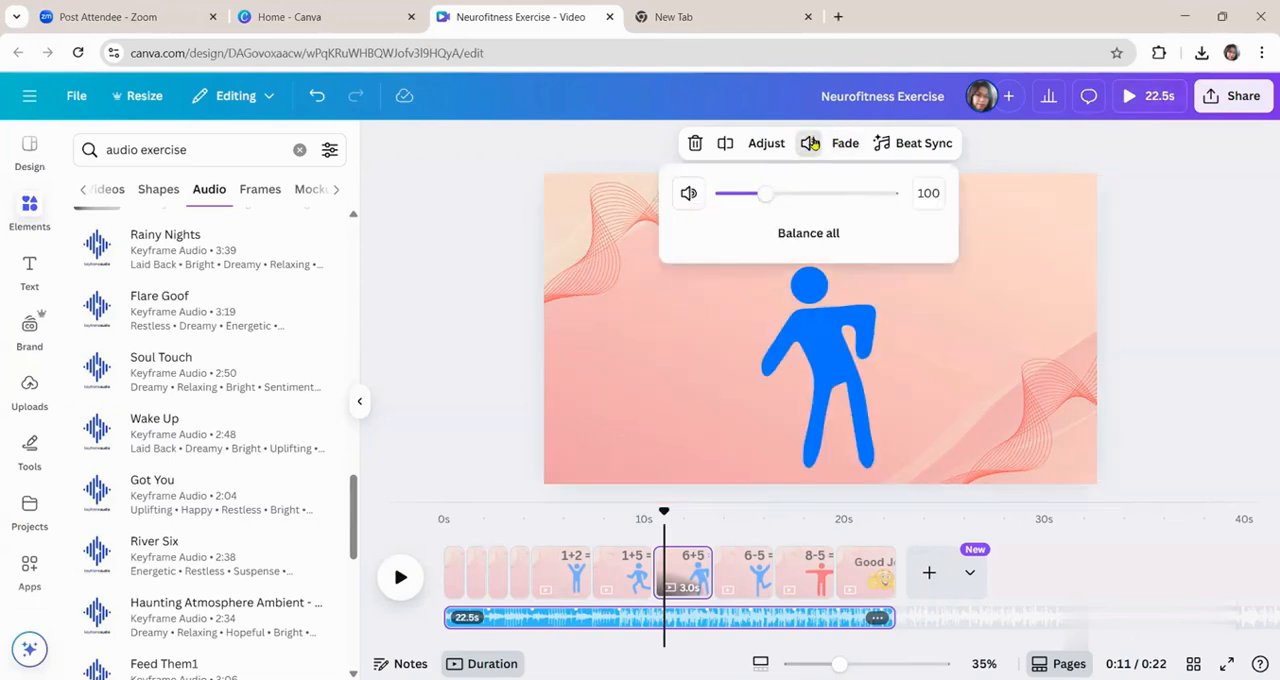
pyautogui.moveTo(767, 204); pyautogui.dragTo(725, 212)
# Play the whole video from the beginning to check its pages and music.
pyautogui.click(450, 521)
pyautogui.click(400, 577)
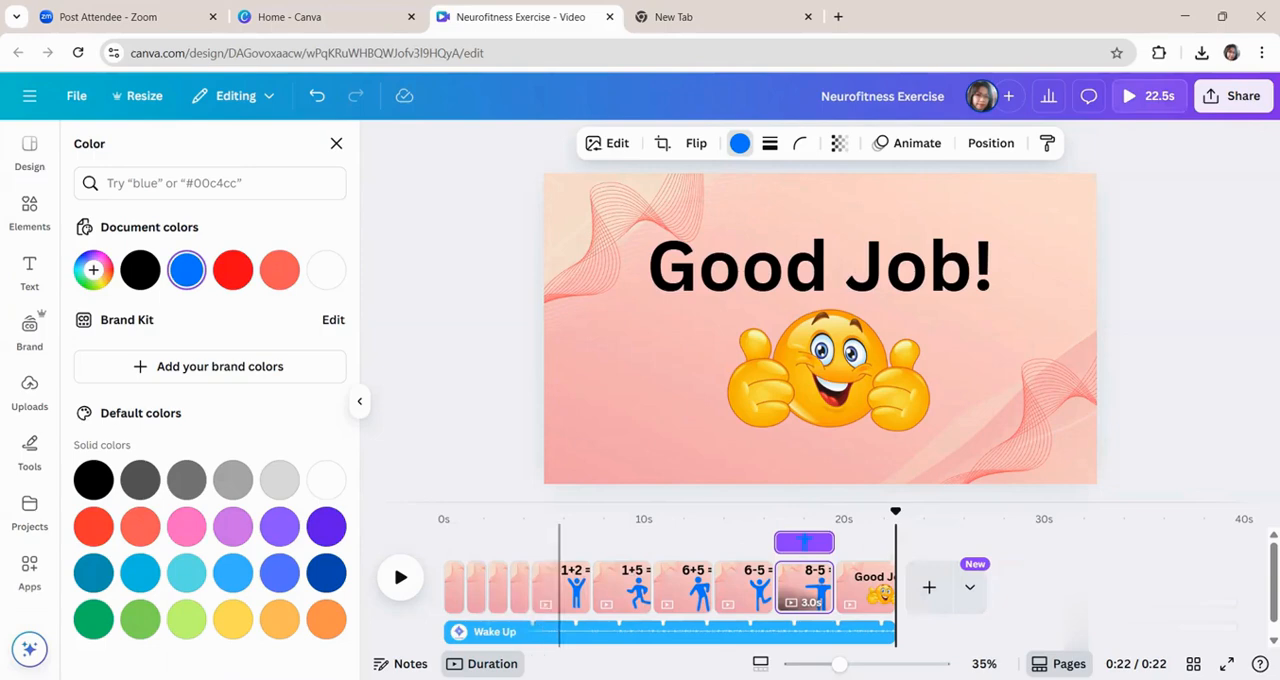
# Download pages 1–10 as an MP4 video in 1080p (HD) quality.
pyautogui.click(1214, 100)
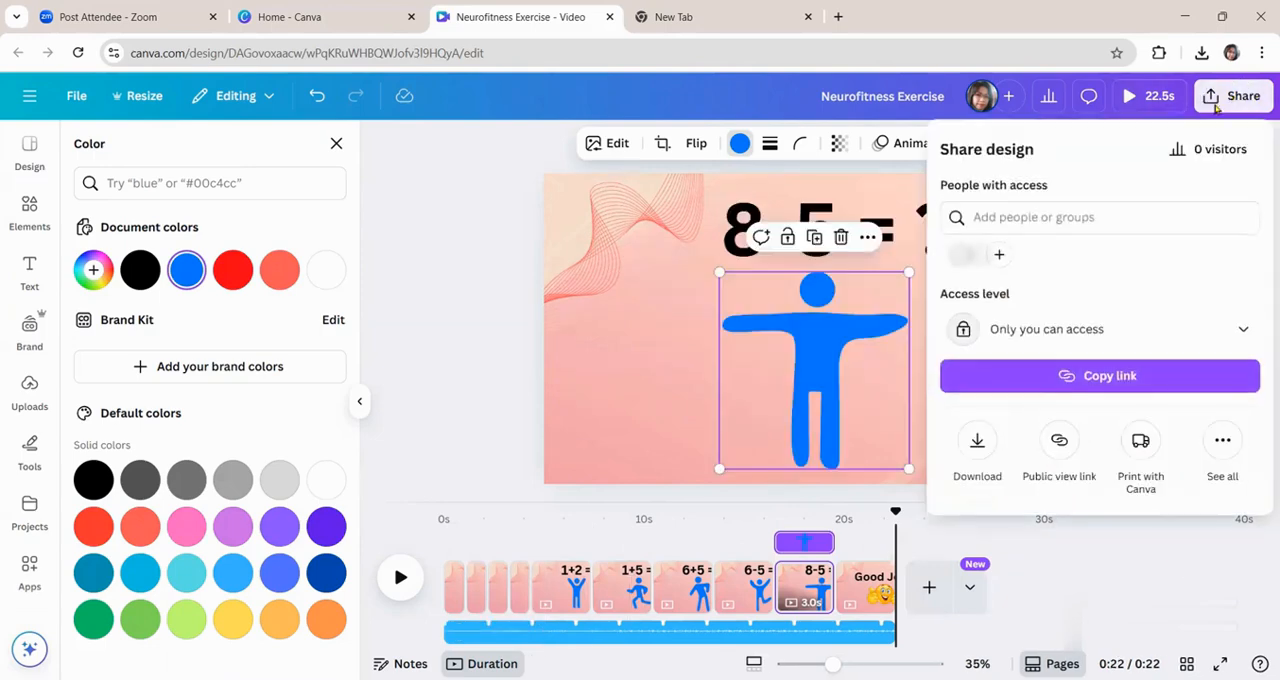
pyautogui.click(979, 440)
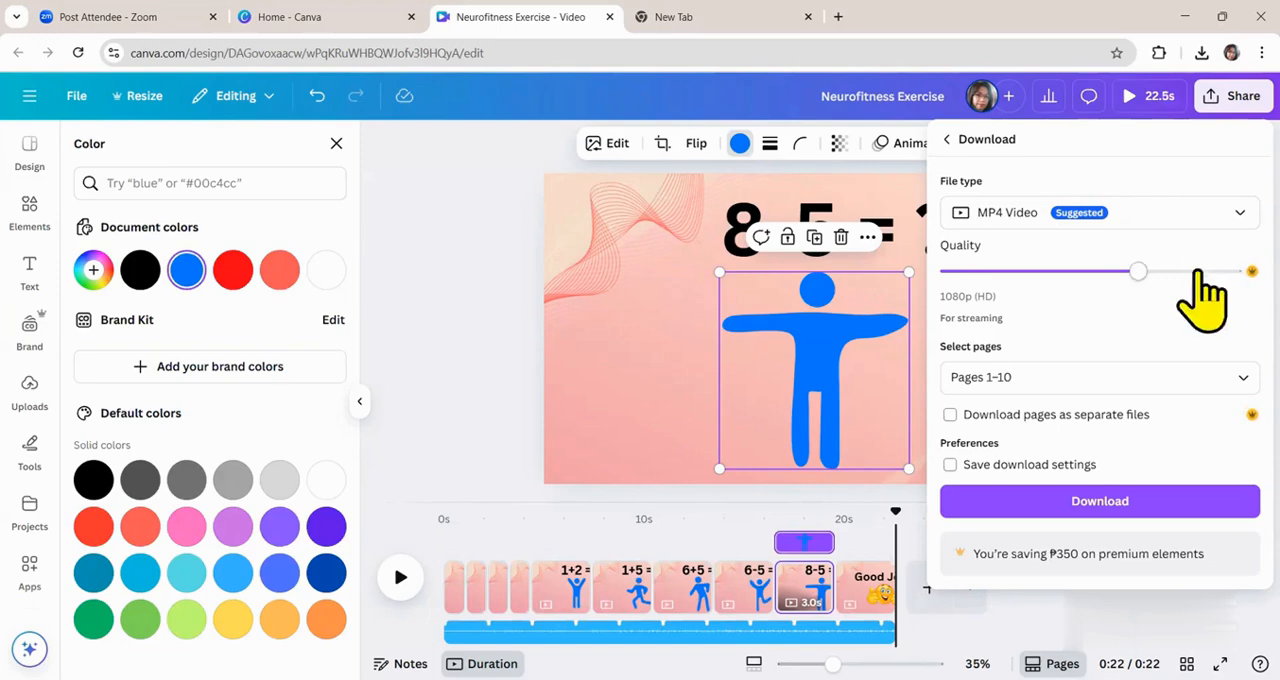
pyautogui.click(1045, 505)
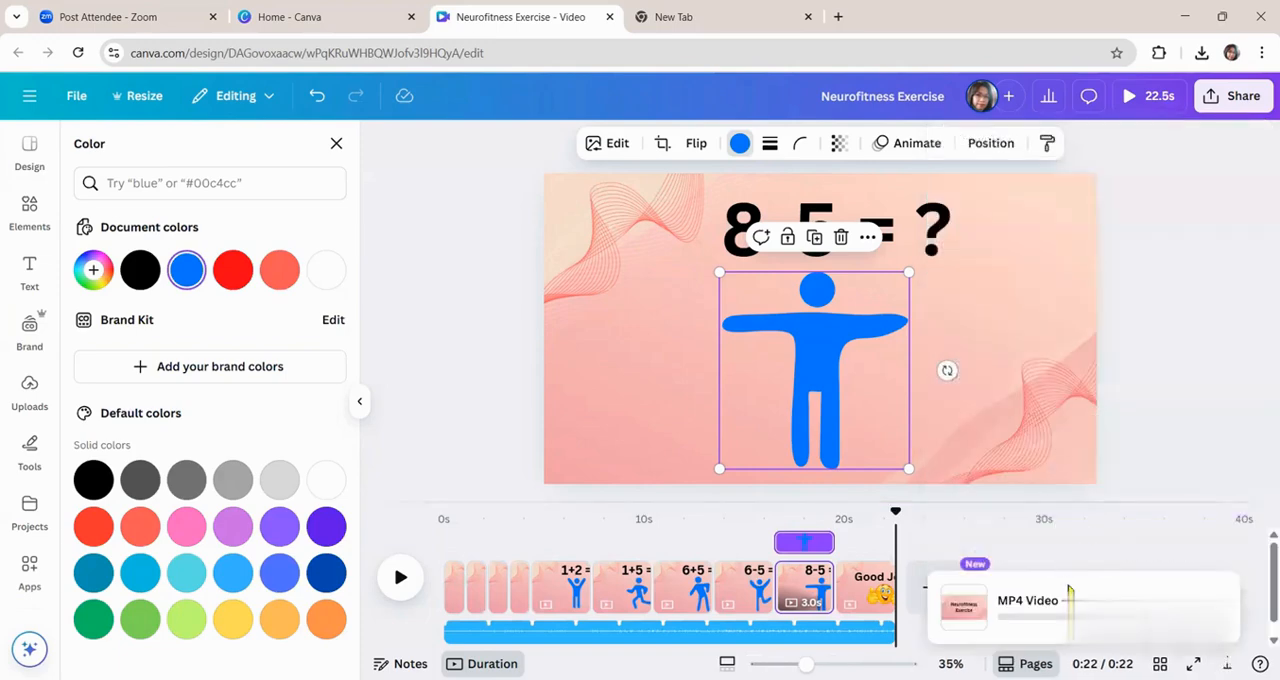